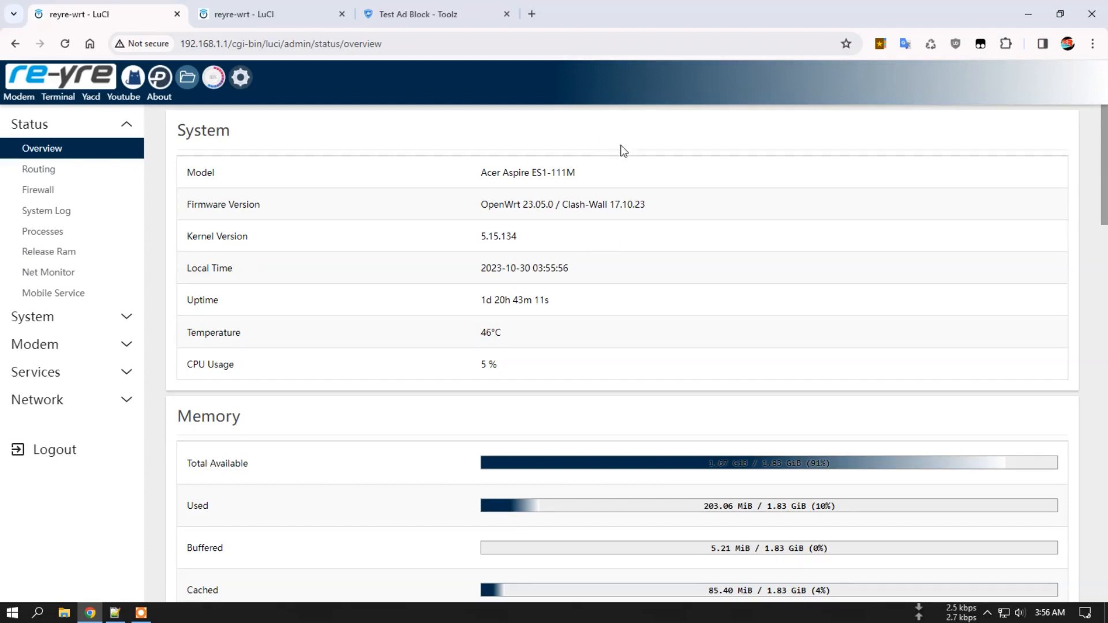
Open Pass Wall's node list and examine the SGGS1 and SGGS2 nodes.
left_click(163, 77)
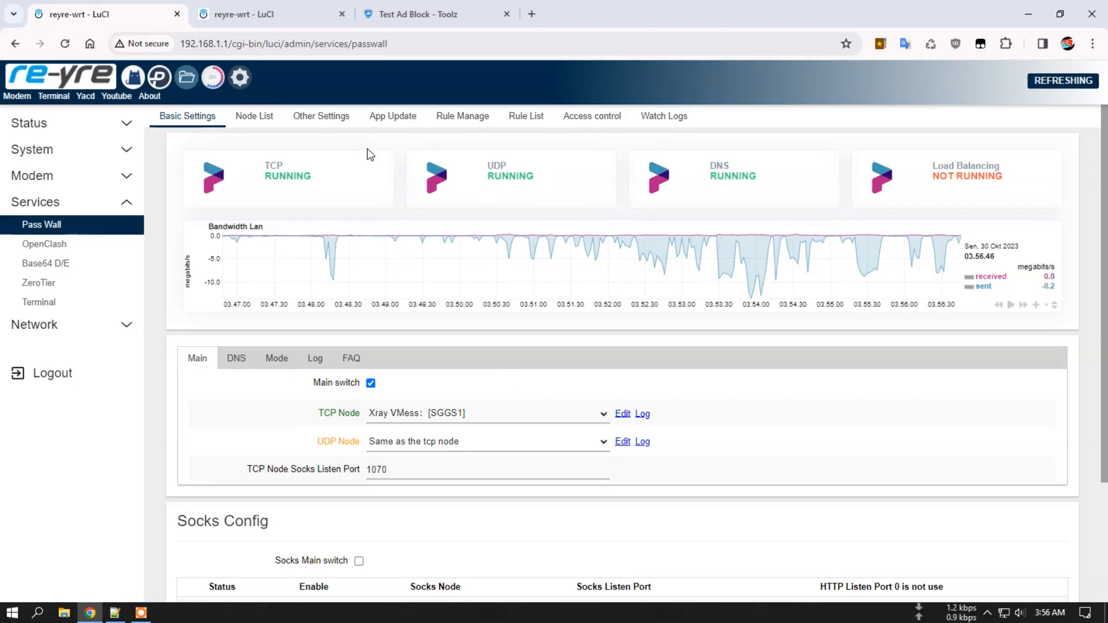
left_click(269, 117)
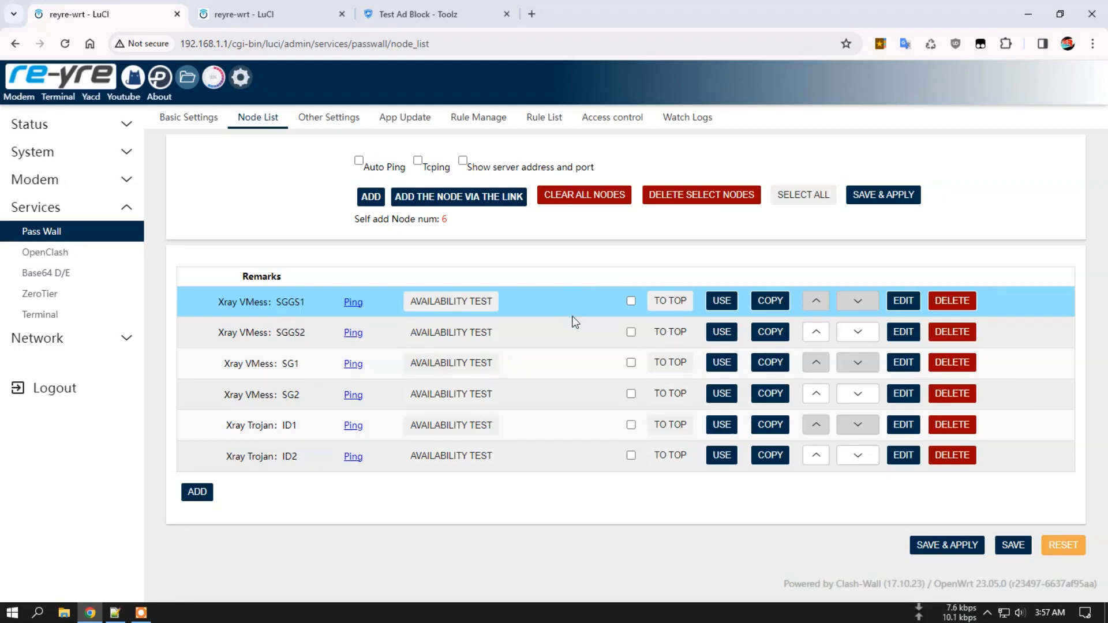
double_click(312, 307)
left_click_drag(280, 332, 308, 335)
left_click(309, 334)
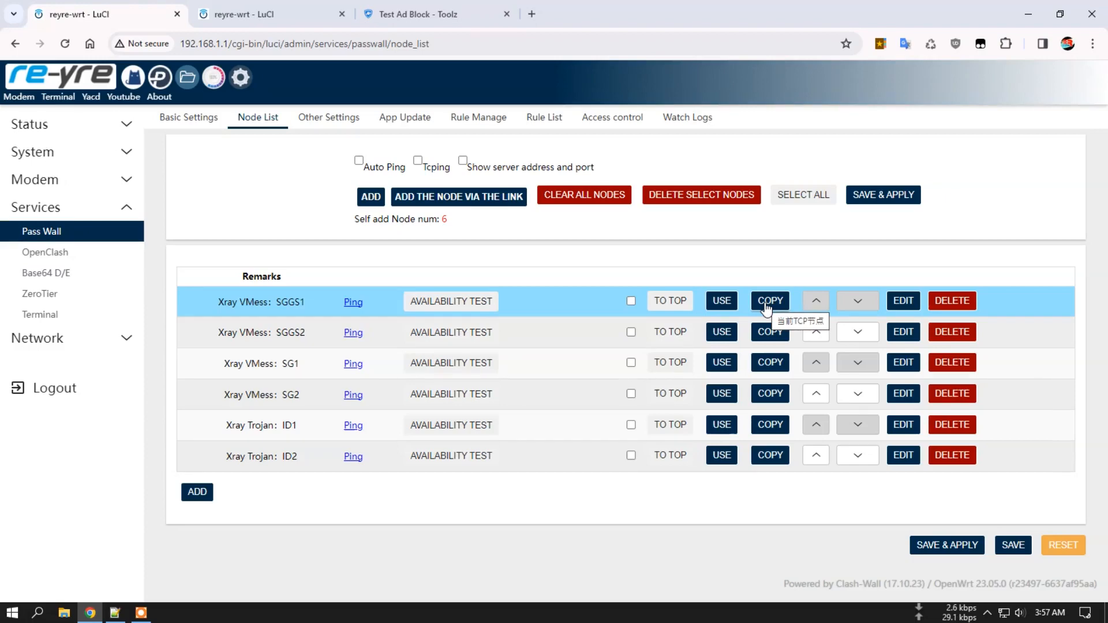
double_click(288, 333)
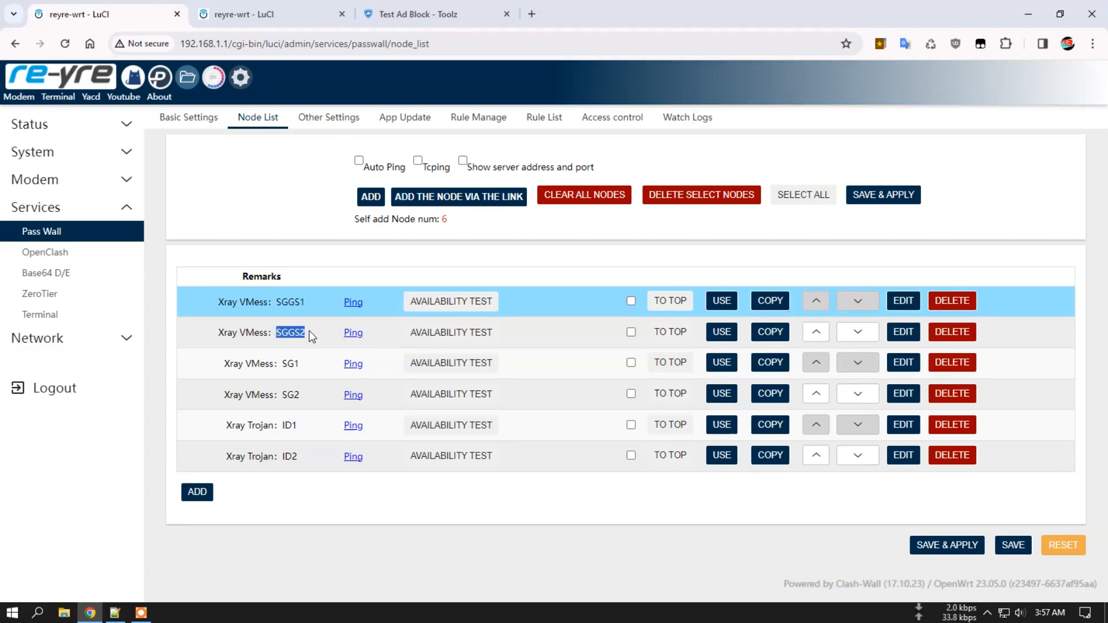
double_click(297, 302)
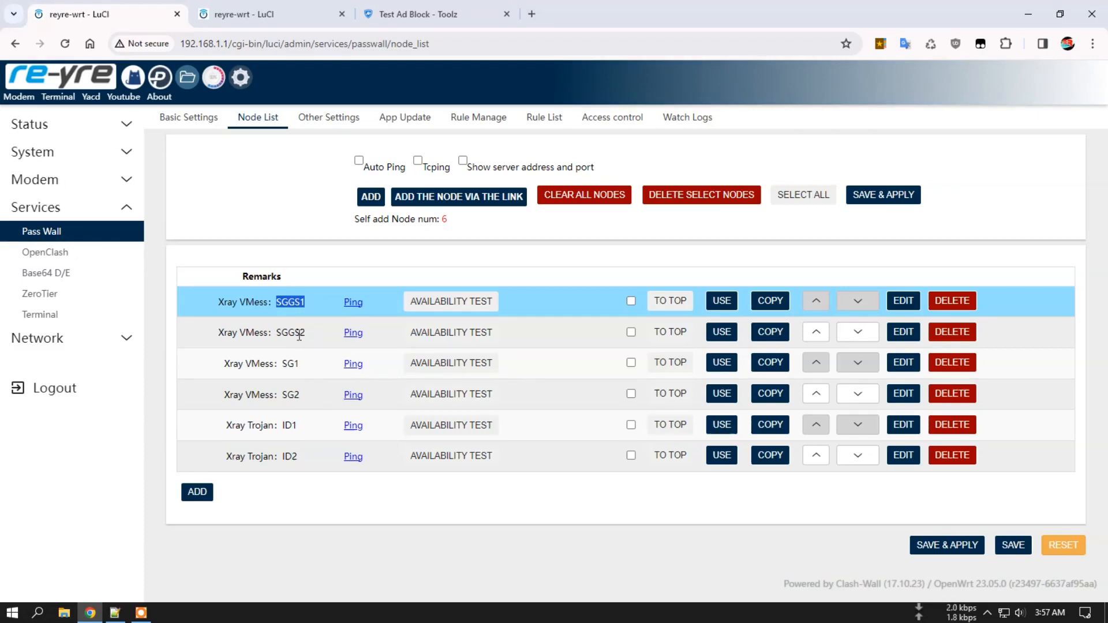
Return to Pass Wall's basic settings and close the other two browser tabs.
left_click(192, 116)
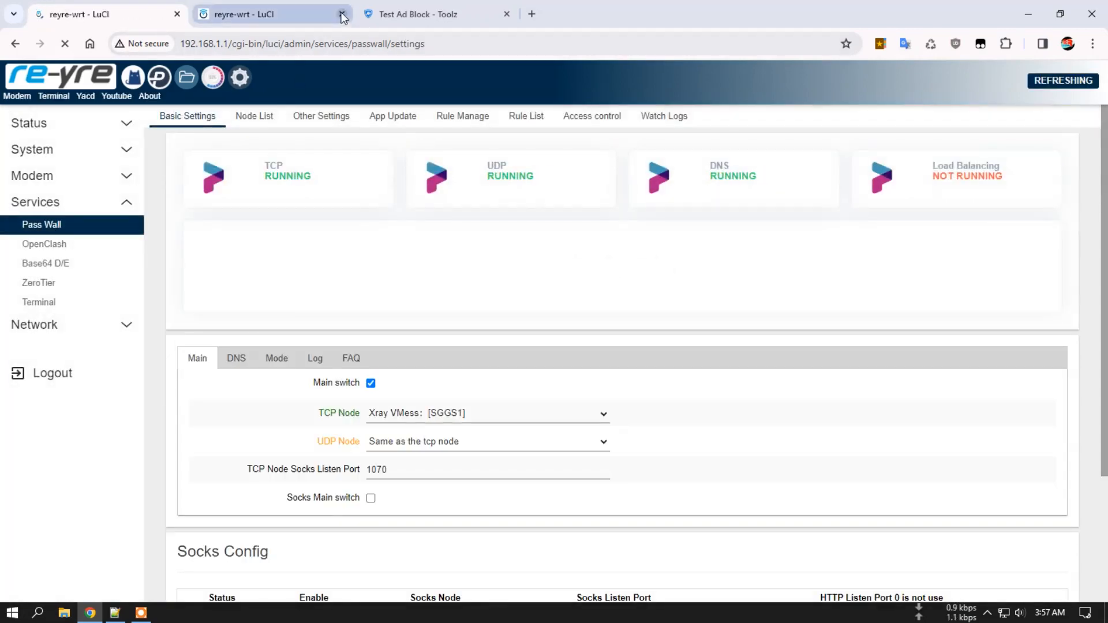
left_click(343, 14)
left_click(343, 14)
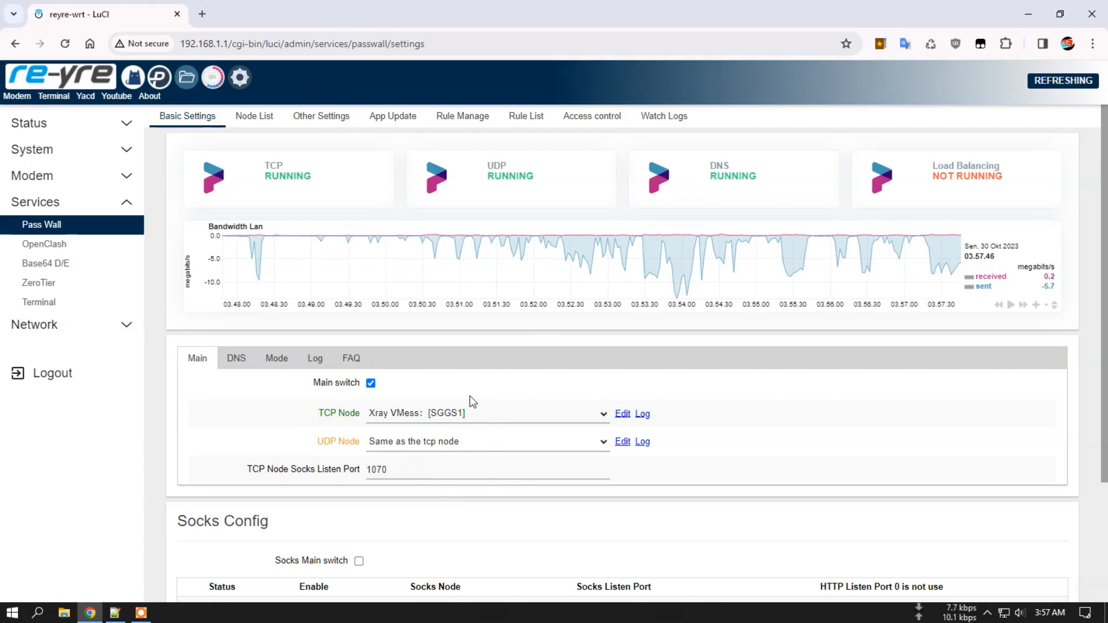
Add a new node to the node list with remarks LB-SGGS, type Xray and protocol Balancing.
left_click(257, 118)
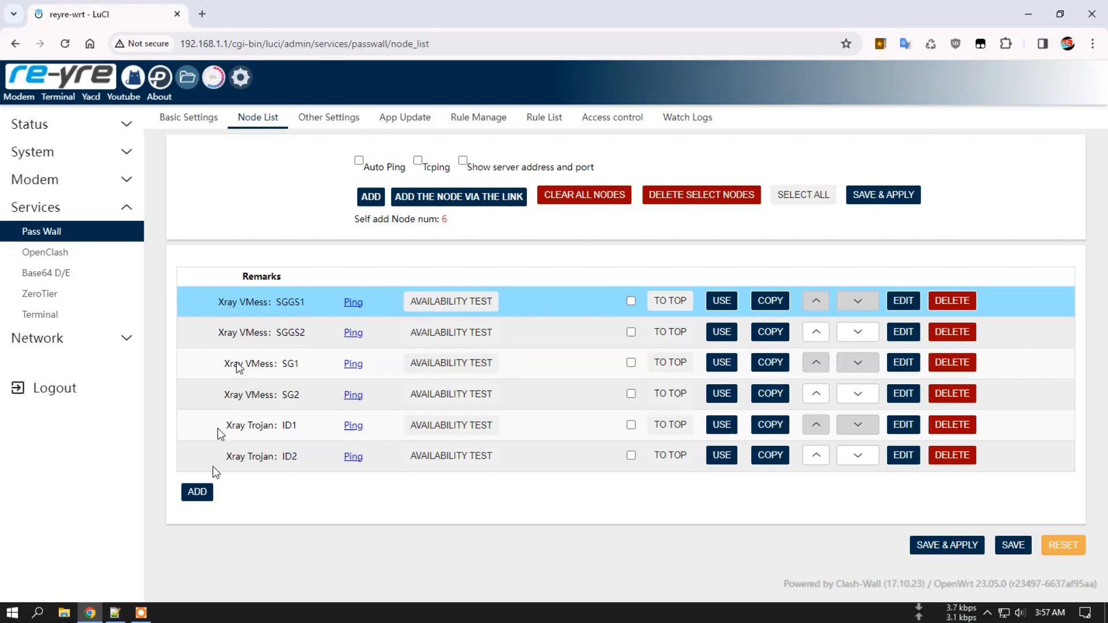
left_click(198, 492)
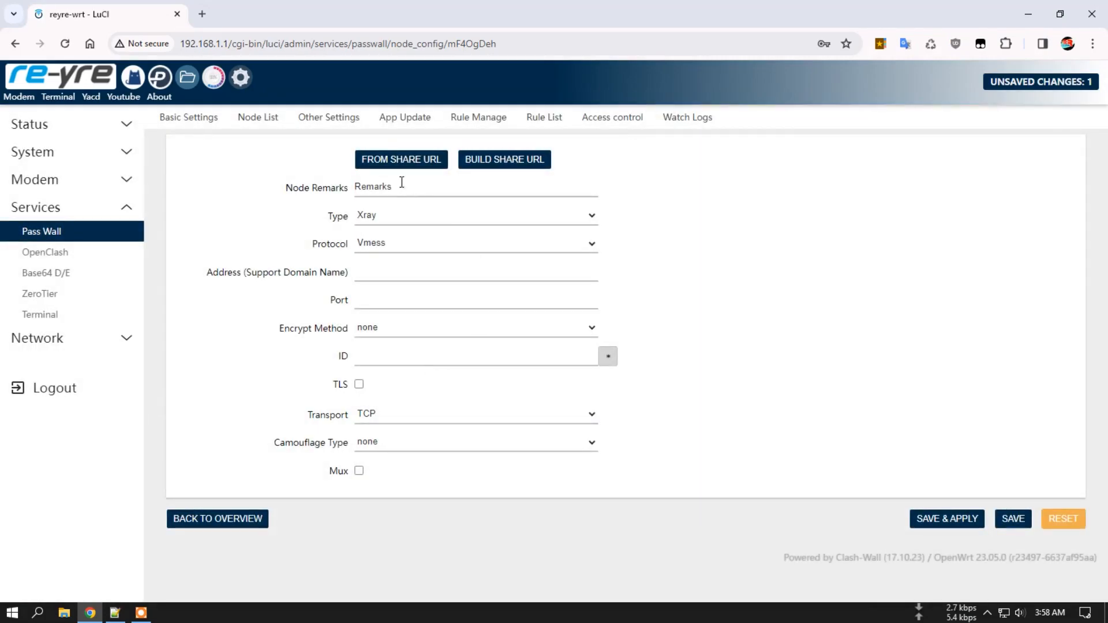
double_click(374, 185)
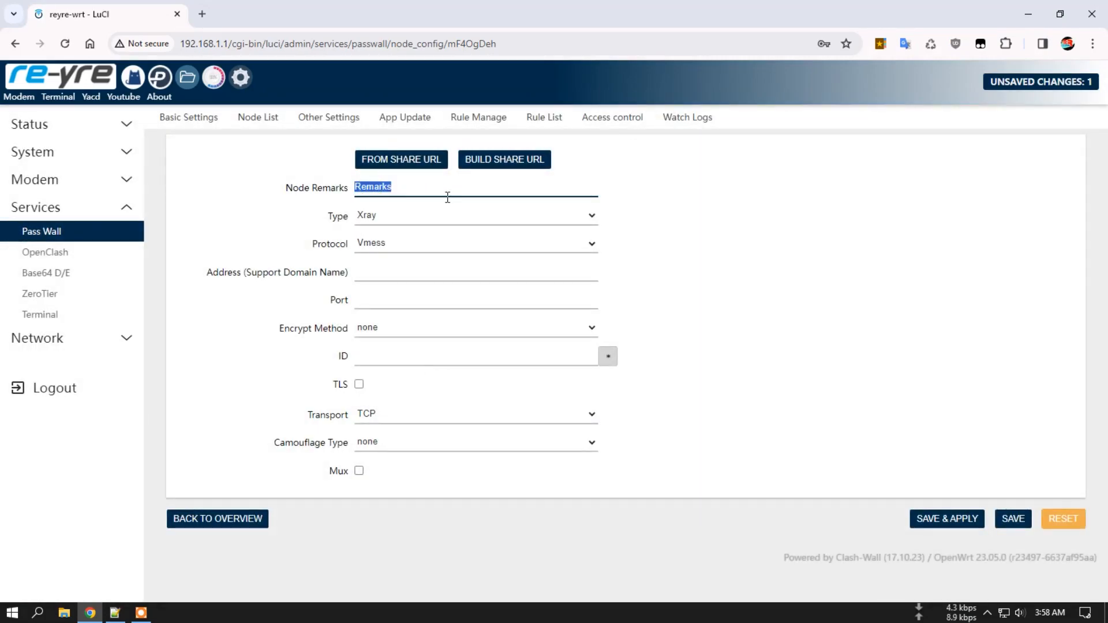
type("LB-SGGS")
left_click(381, 216)
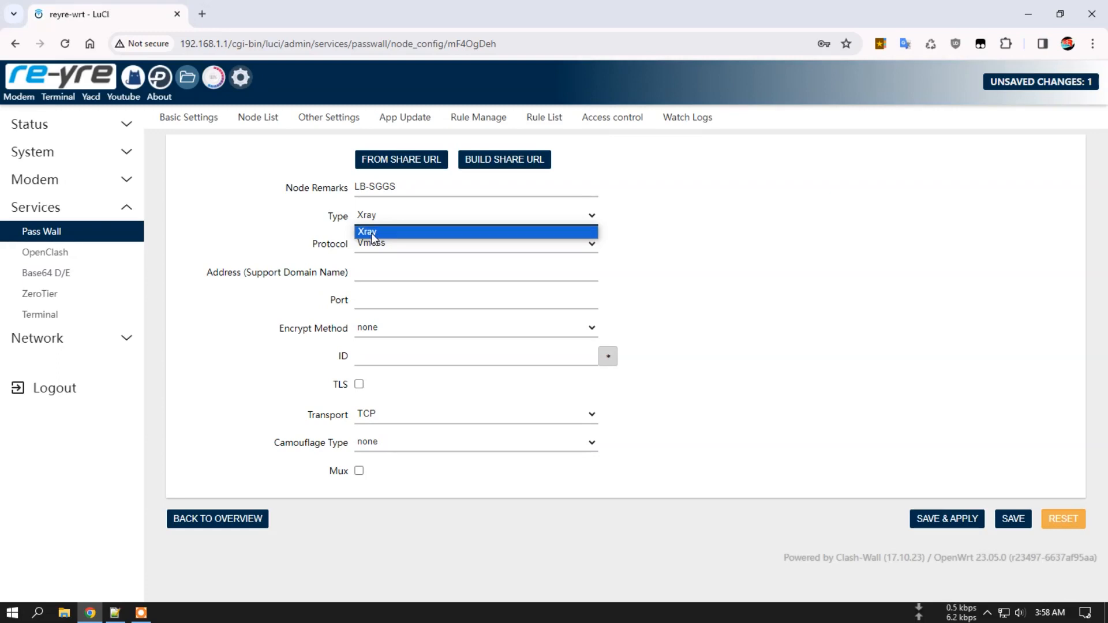
left_click(380, 233)
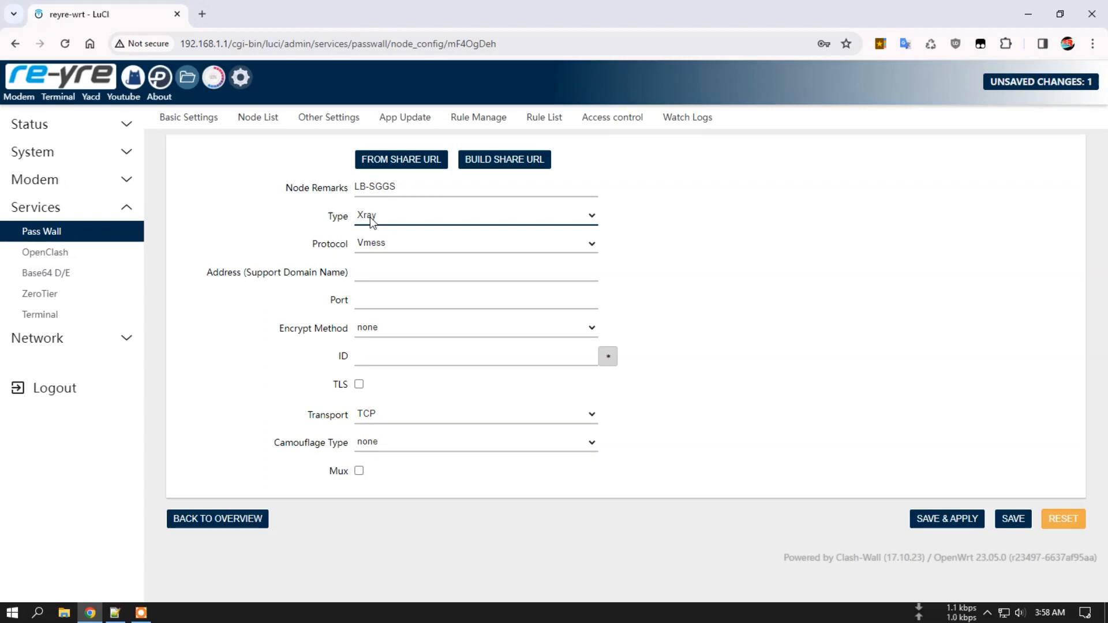
left_click(384, 243)
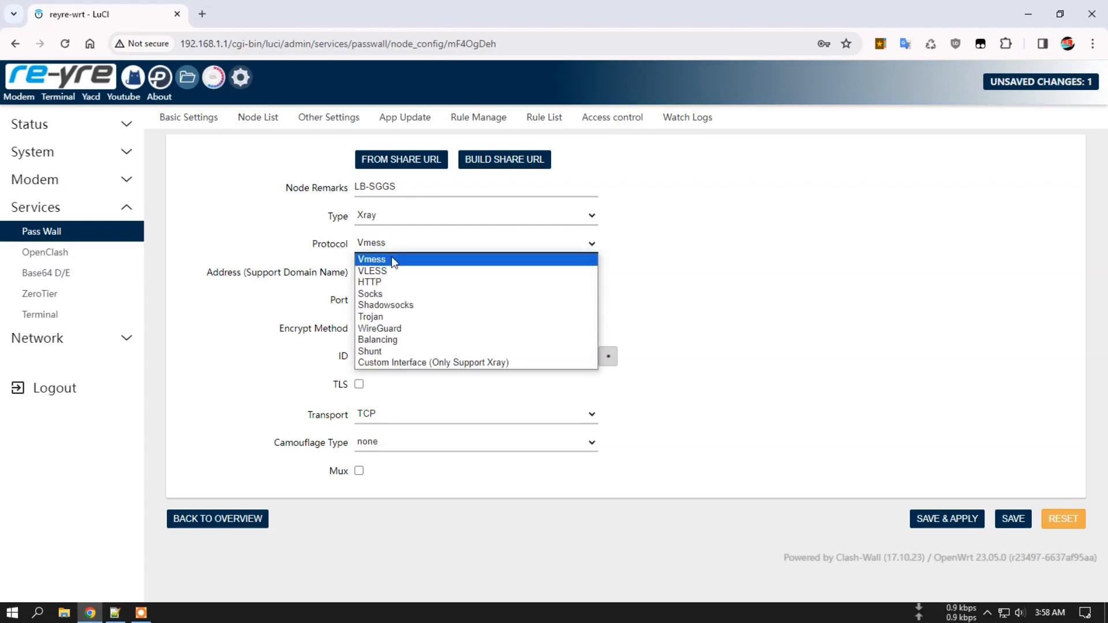
left_click(391, 339)
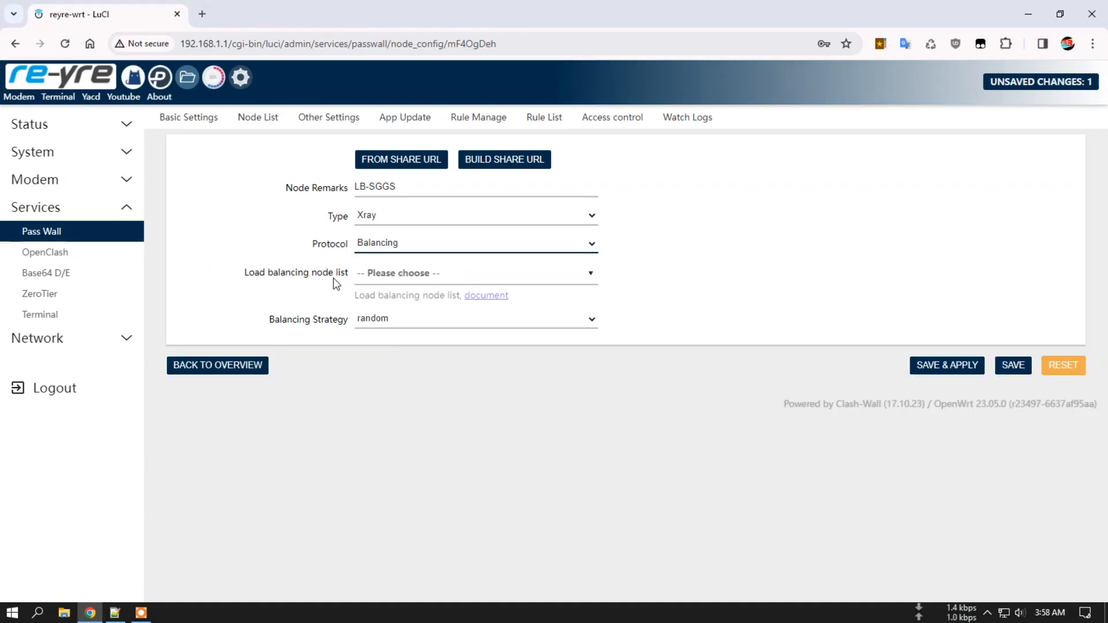
Add Xray VMess SGGS1 and Xray Trojan ID1 to the load balancing nodes and view the available balancing strategies.
left_click(553, 279)
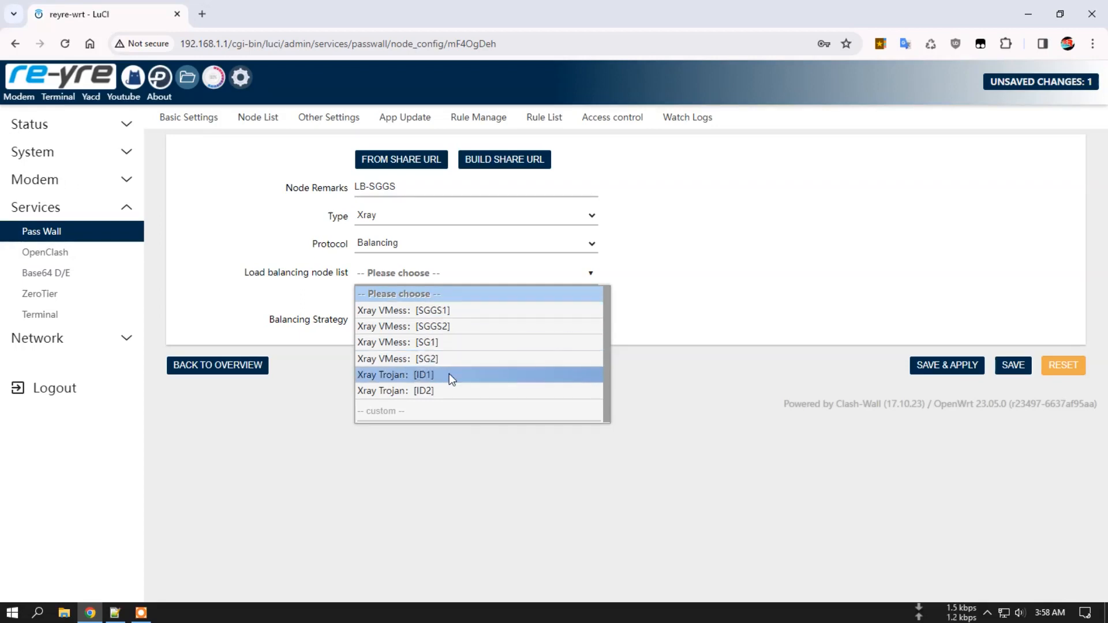
left_click(463, 313)
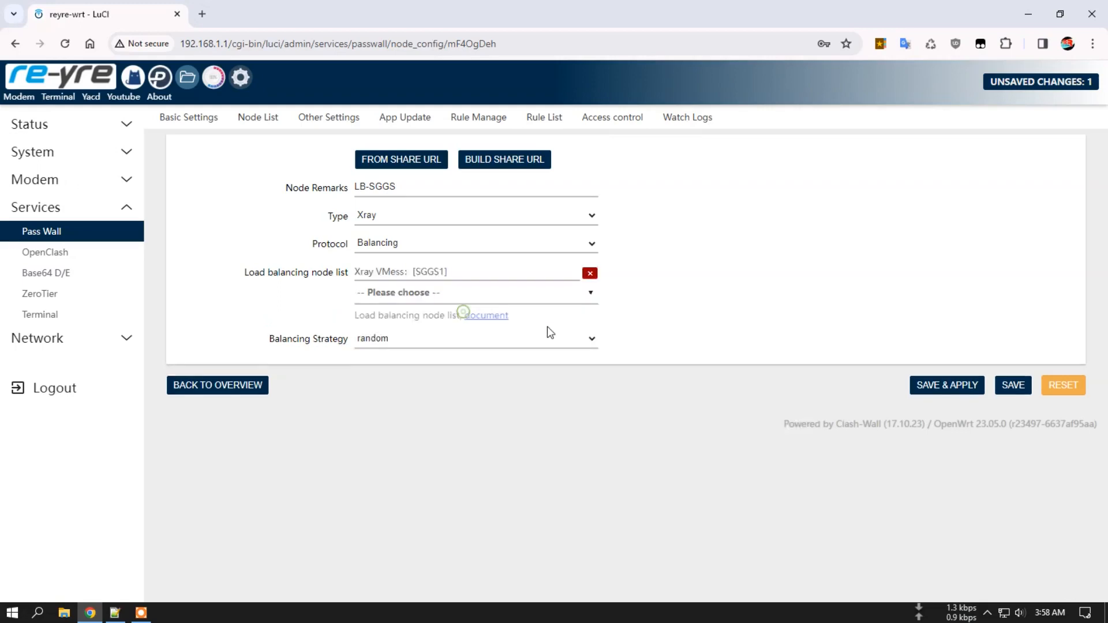
left_click(583, 305)
left_click(464, 394)
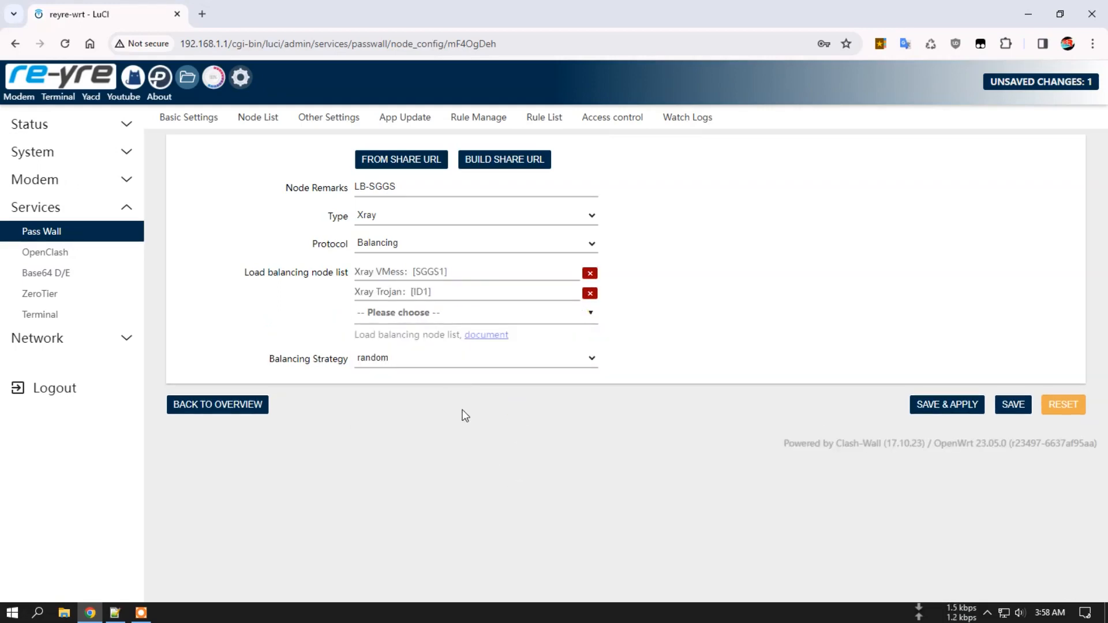
left_click(417, 361)
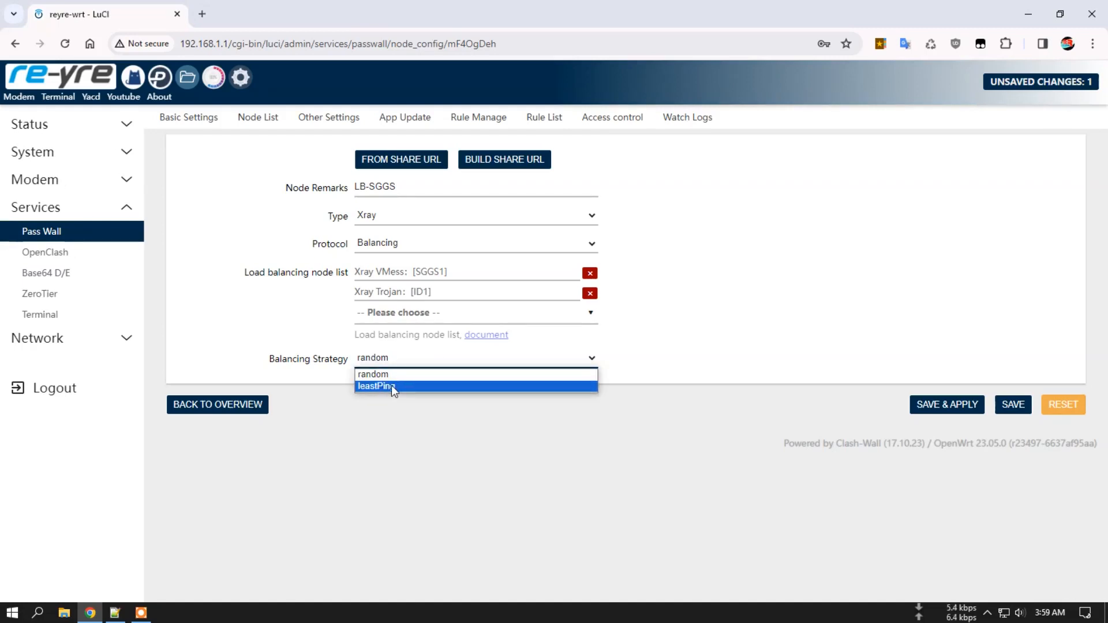
left_click(652, 316)
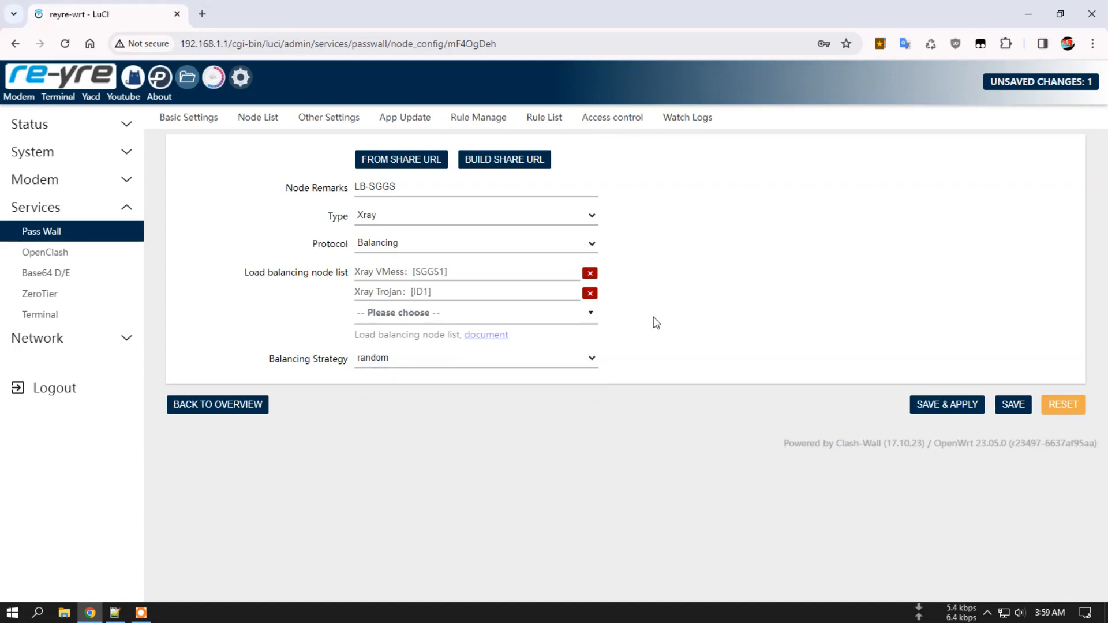
Add Xray VMess SGGS2 and SG1 to the load balancing nodes.
left_click(594, 315)
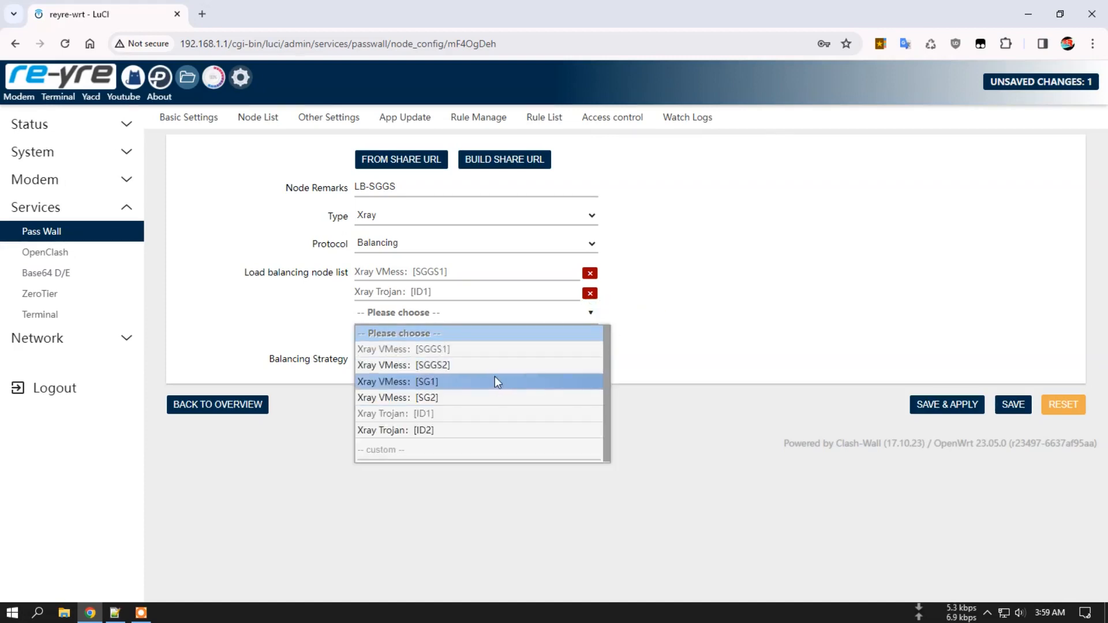
left_click(561, 368)
left_click(593, 339)
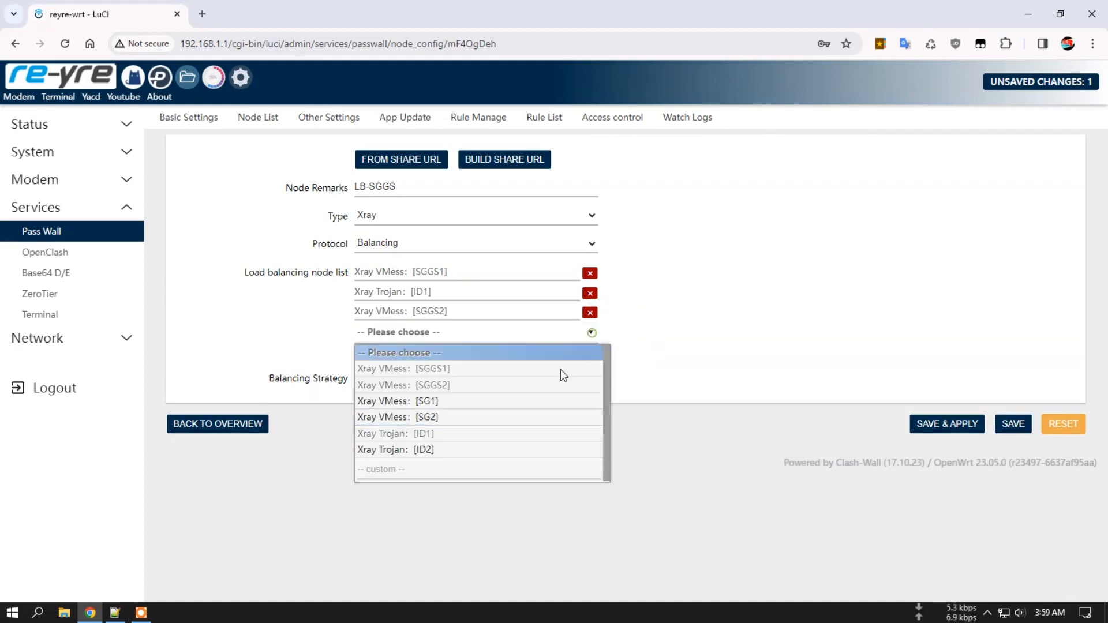
left_click(517, 402)
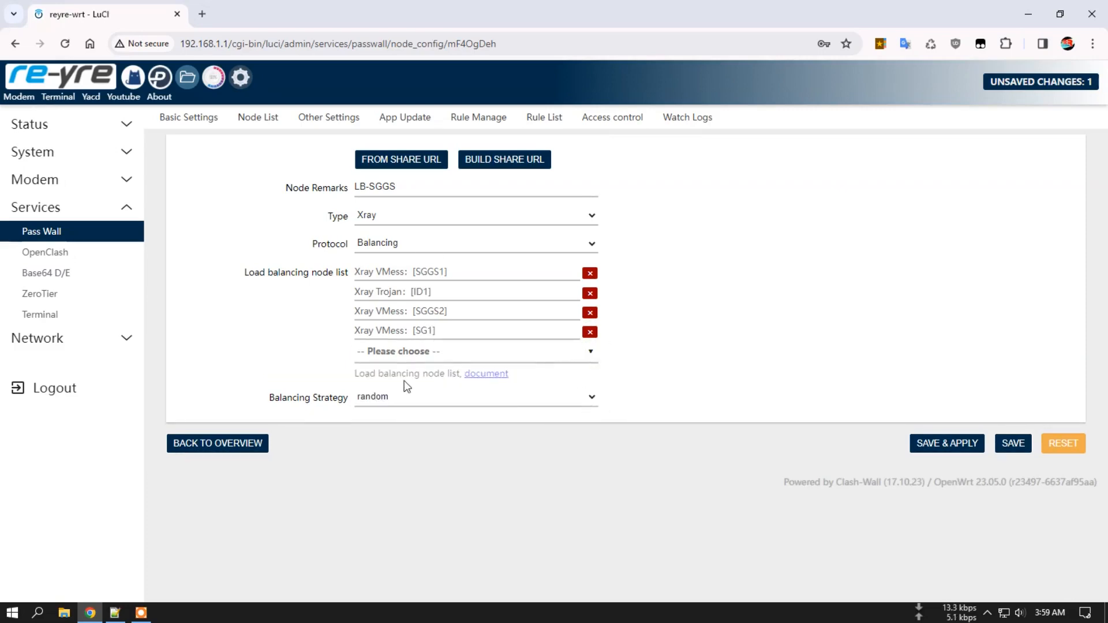
Compare the balancing strategies and set the strategy to leastPing.
left_click(400, 395)
left_click(374, 412)
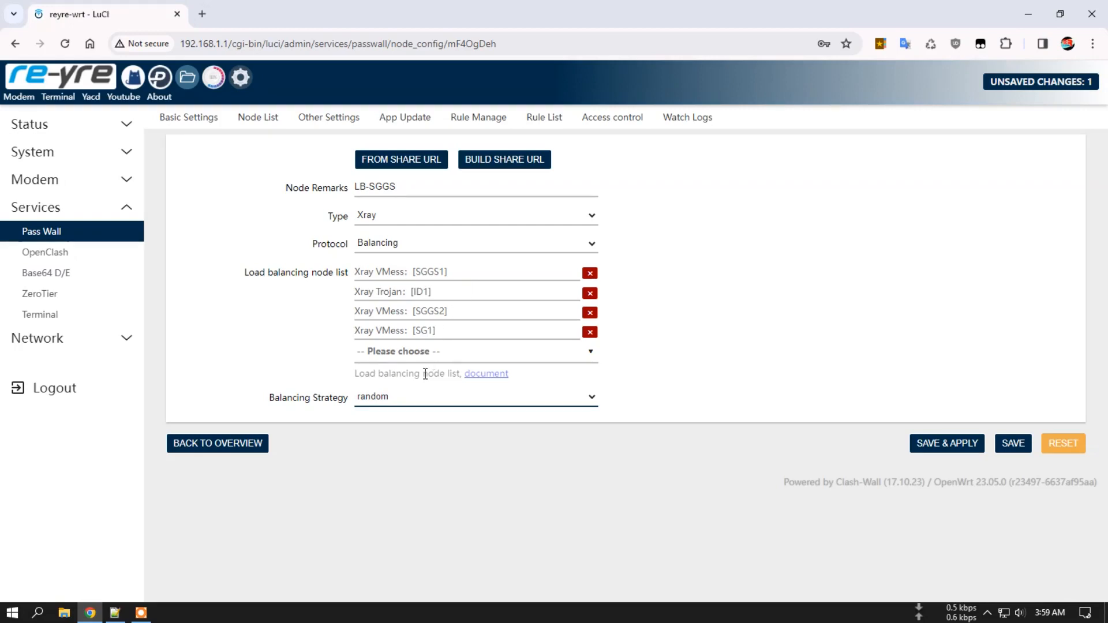
left_click(427, 406)
left_click(398, 425)
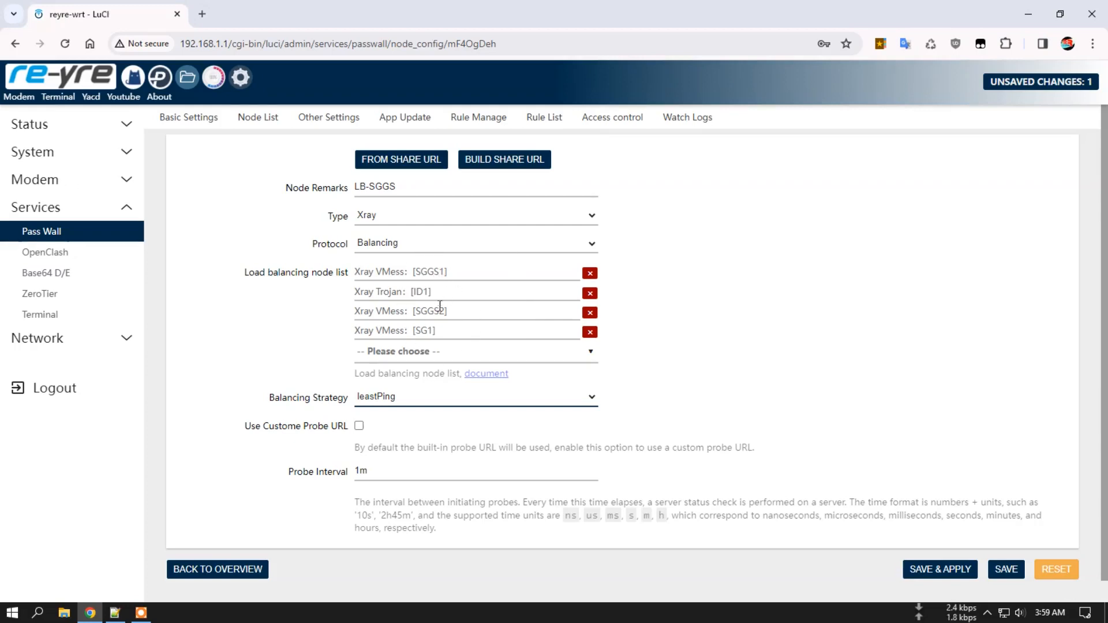
Switch the custom probe URL option on and off again, and inspect the probe interval.
scroll(523, 370, "down", 1)
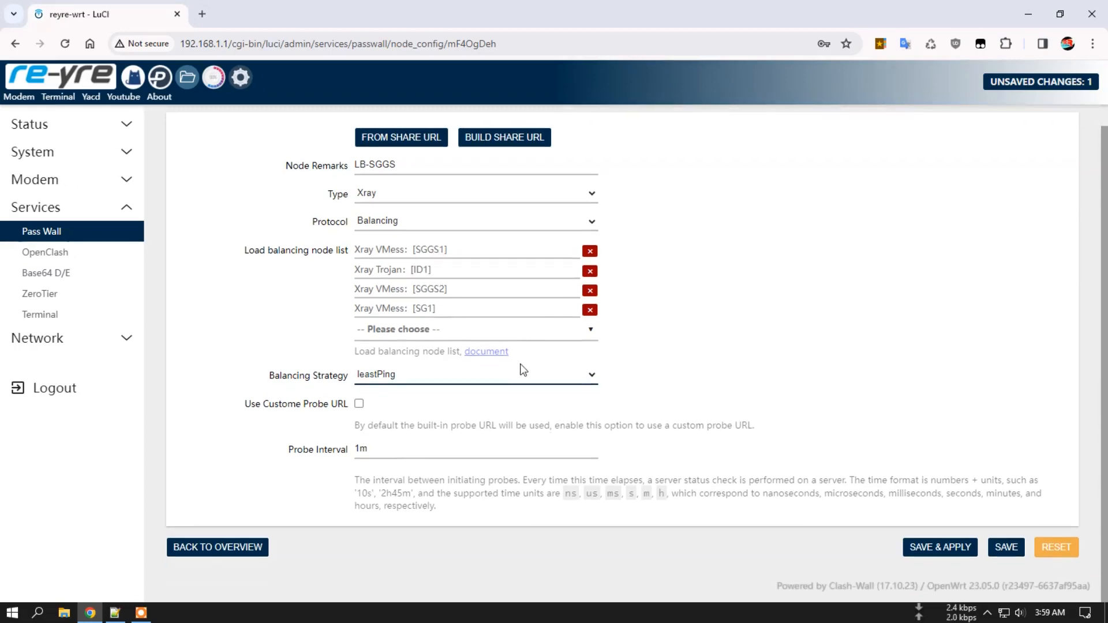
left_click(358, 406)
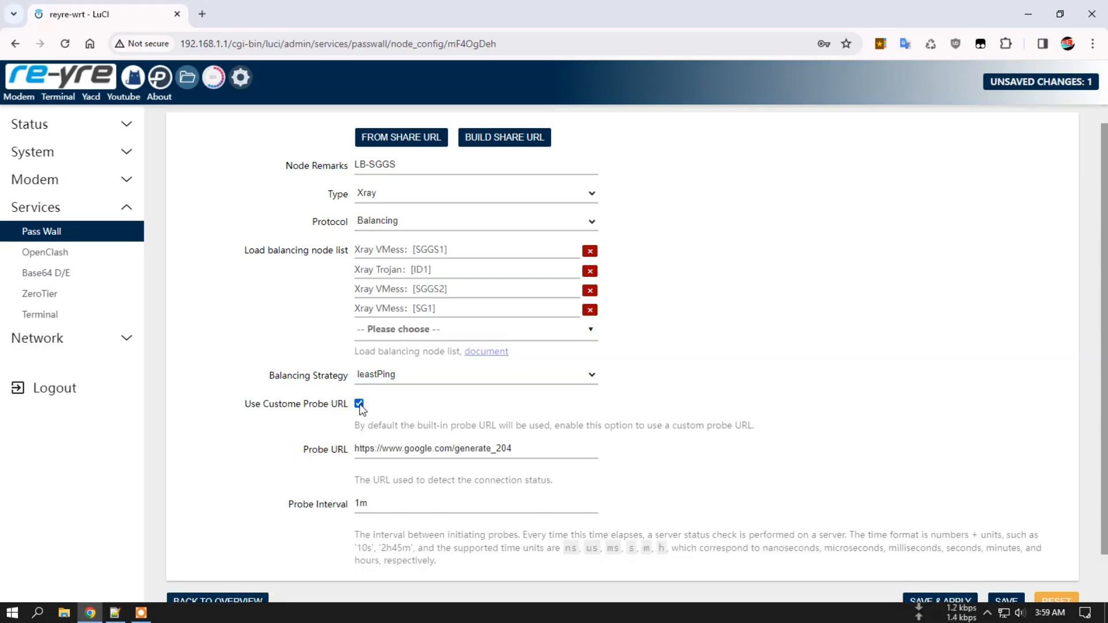
left_click(358, 404)
left_click(375, 448)
left_click_drag(362, 448, 388, 449)
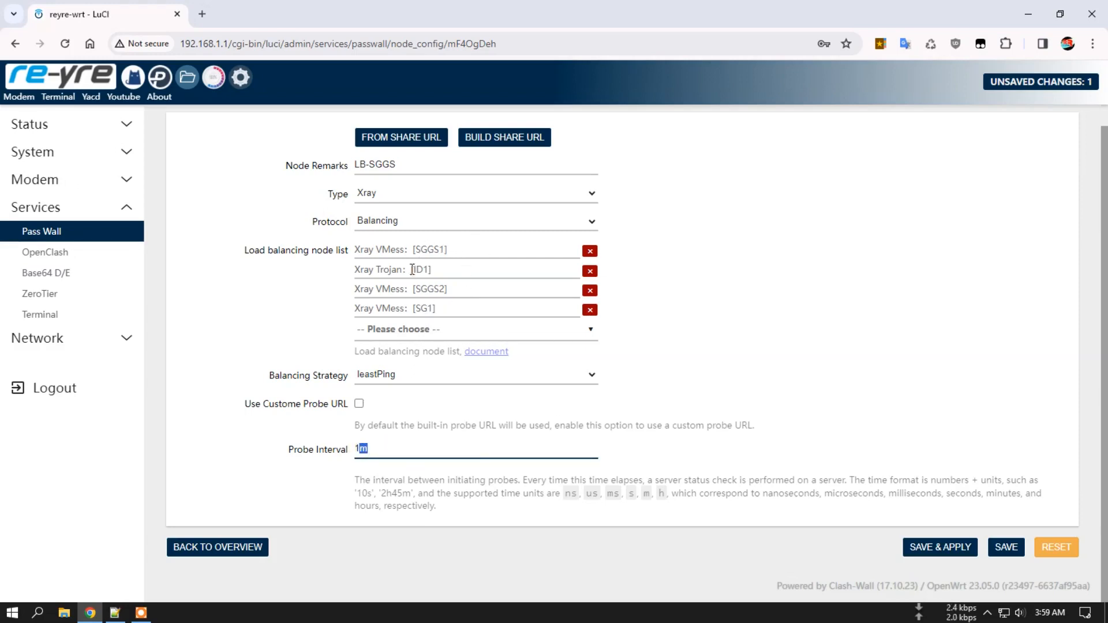
left_click(377, 449)
left_click_drag(362, 450, 377, 451)
left_click(410, 450)
Set the balancing strategy back to random.
left_click(518, 380)
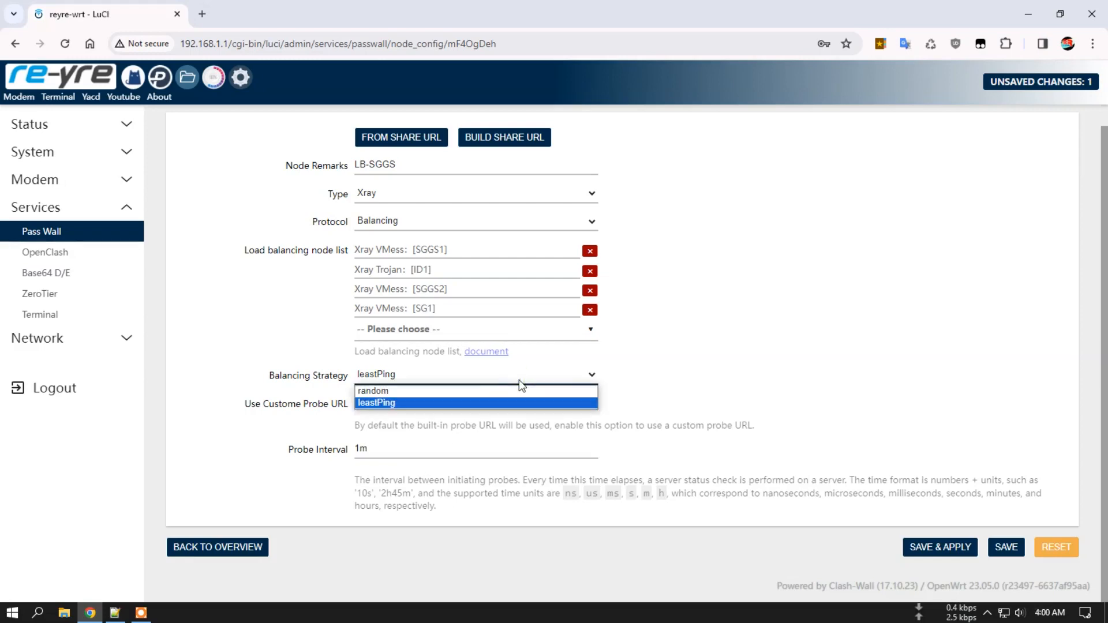
left_click(449, 391)
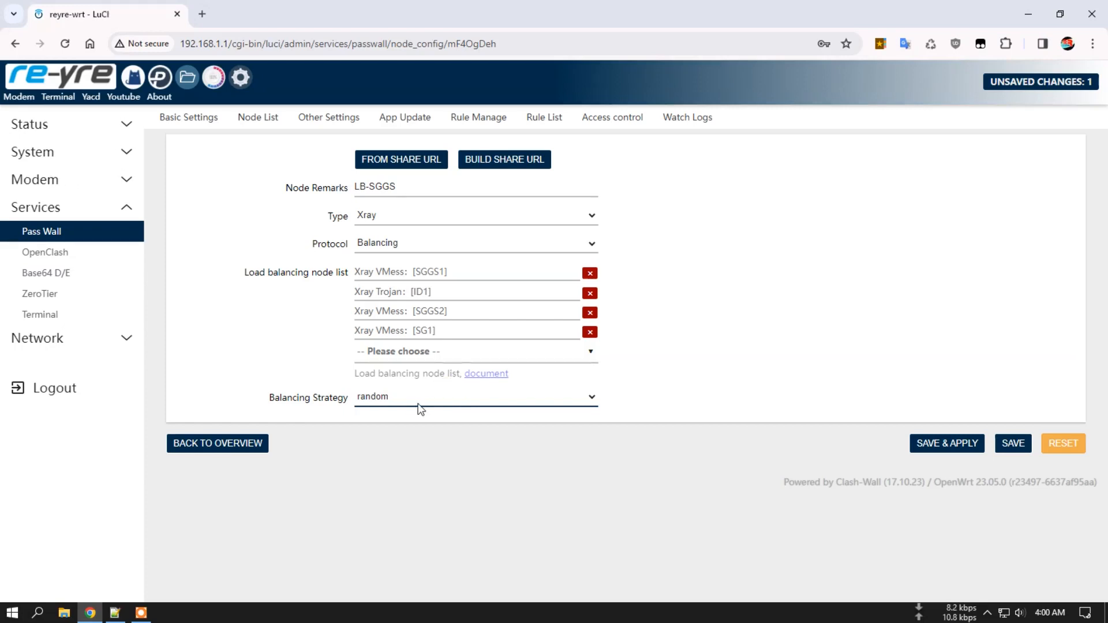
Change the load balancing nodes to only SGGS1 and SGGS2, then save and apply the LB-SGGS node.
left_click(590, 332)
left_click(590, 313)
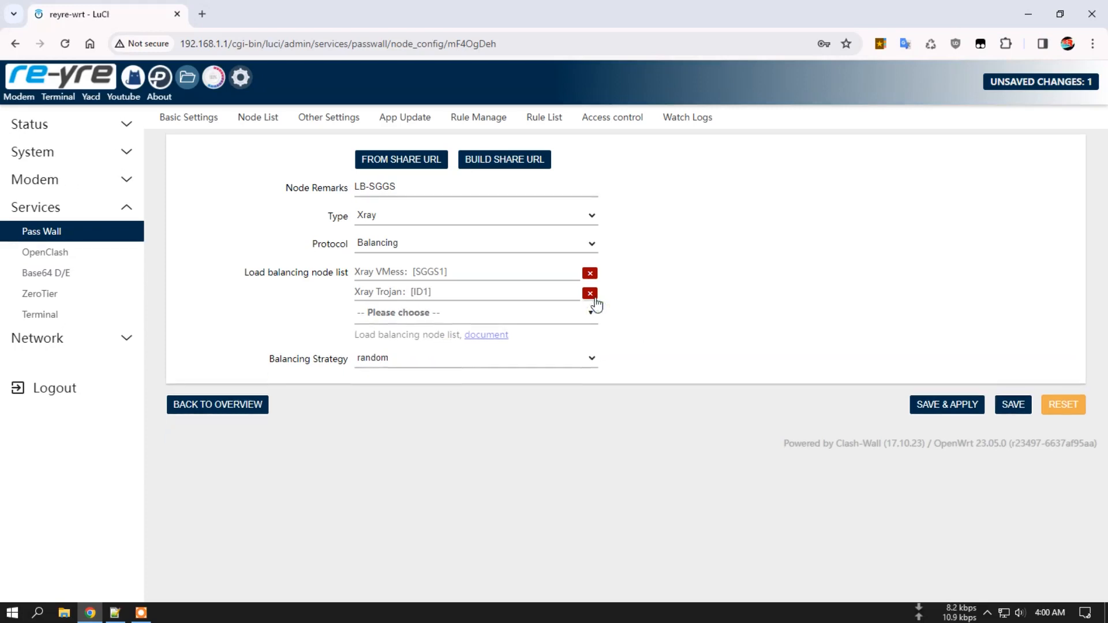
left_click(589, 293)
left_click(591, 295)
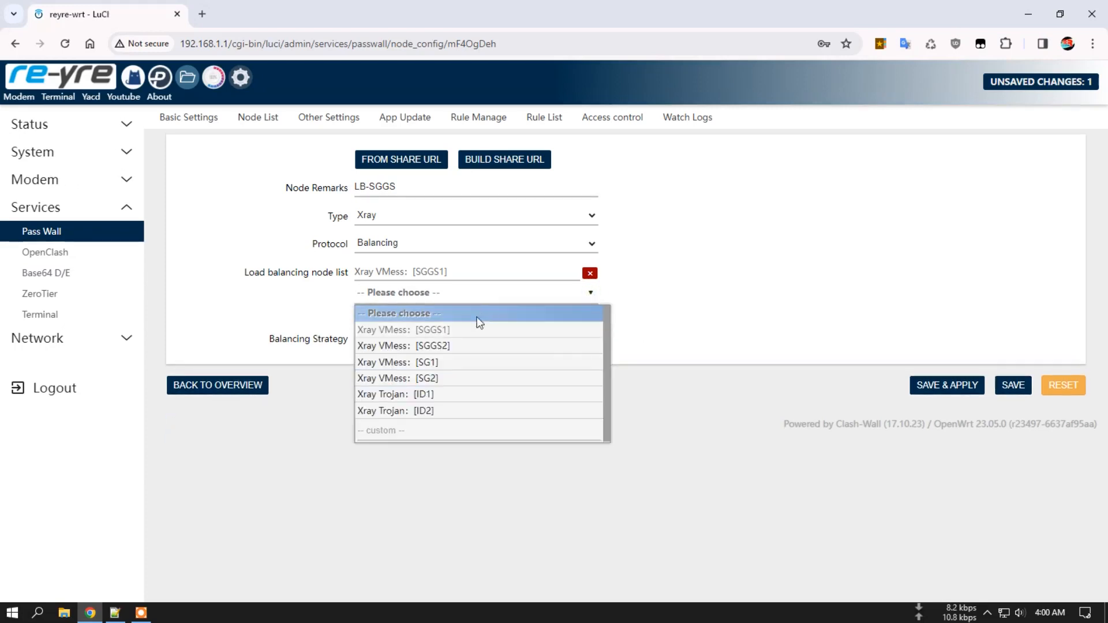
left_click(460, 347)
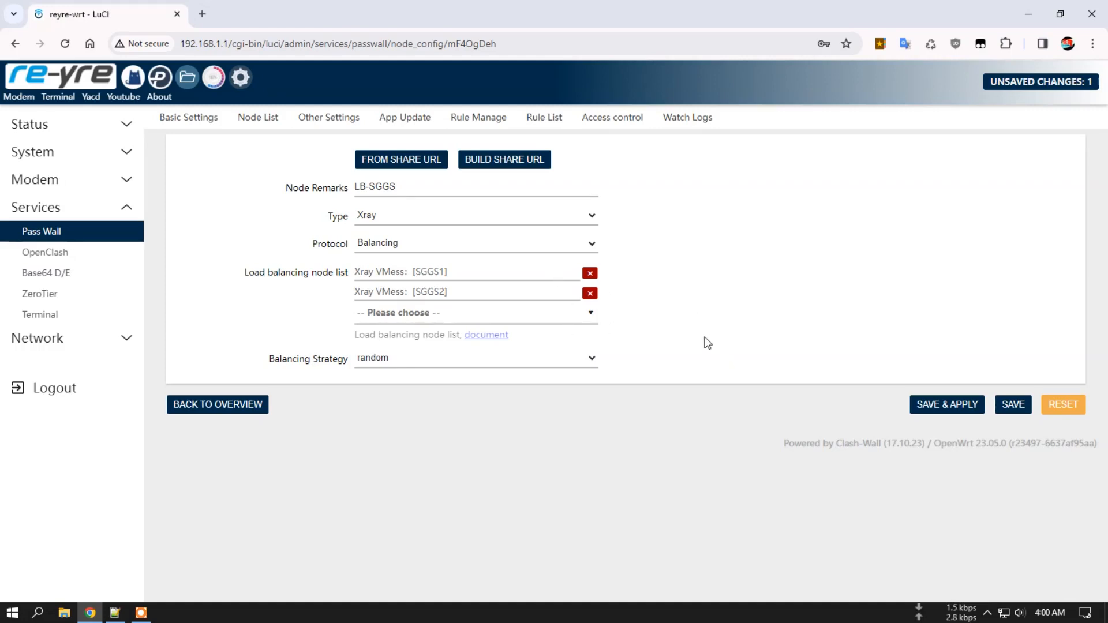
left_click(935, 405)
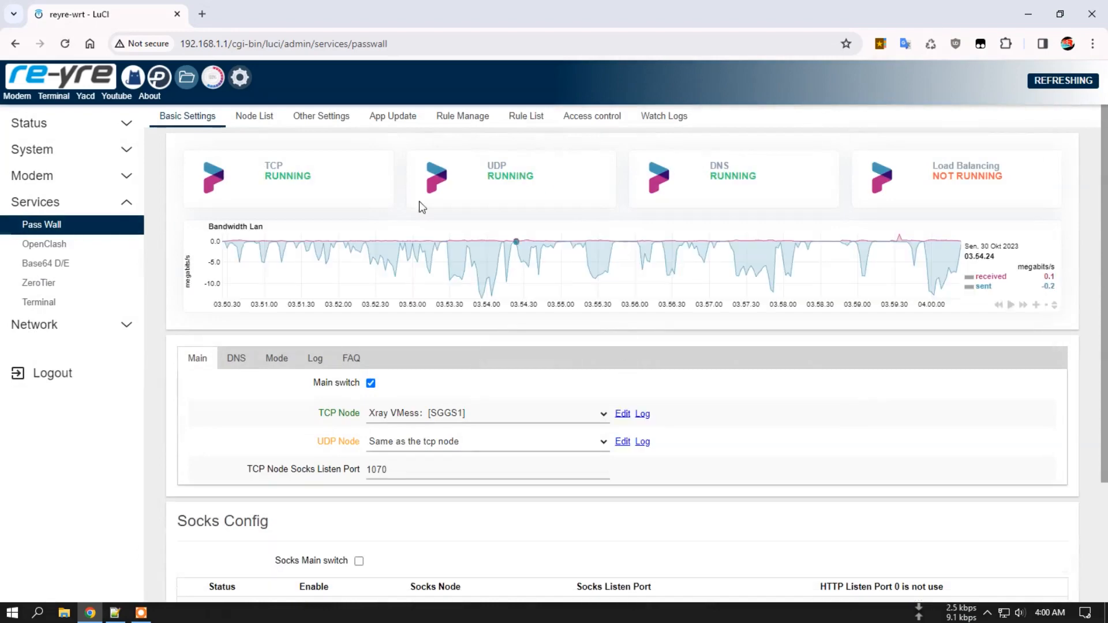
Check the node list for the new LB-SGGS node and return to the basic settings.
left_click(255, 117)
scroll(326, 469, "down", 1)
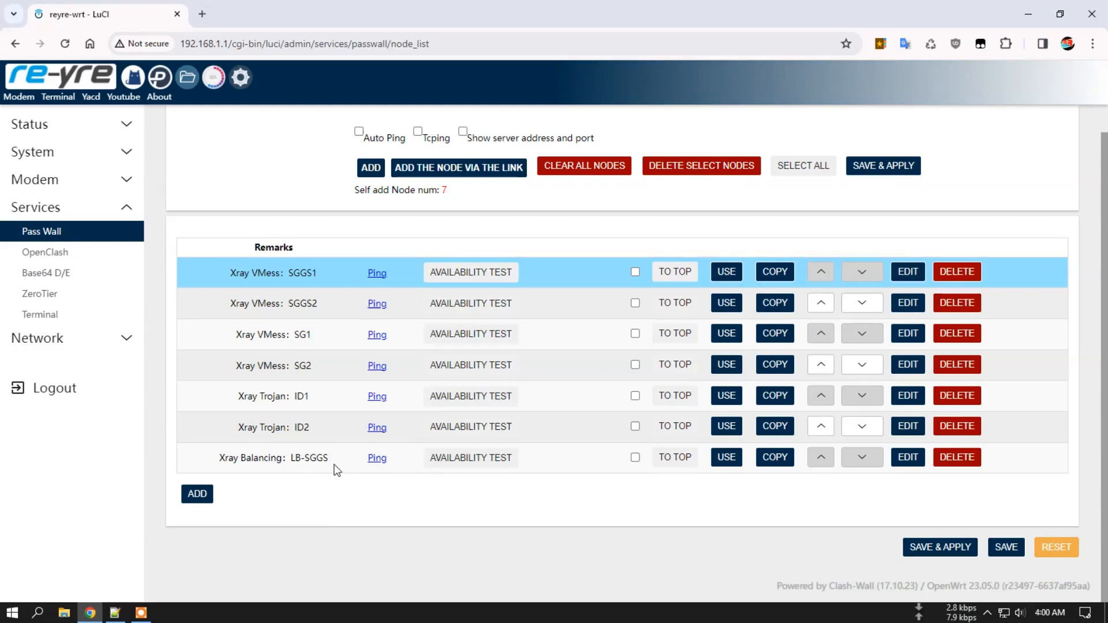
scroll(192, 118, "up", 1)
left_click(188, 117)
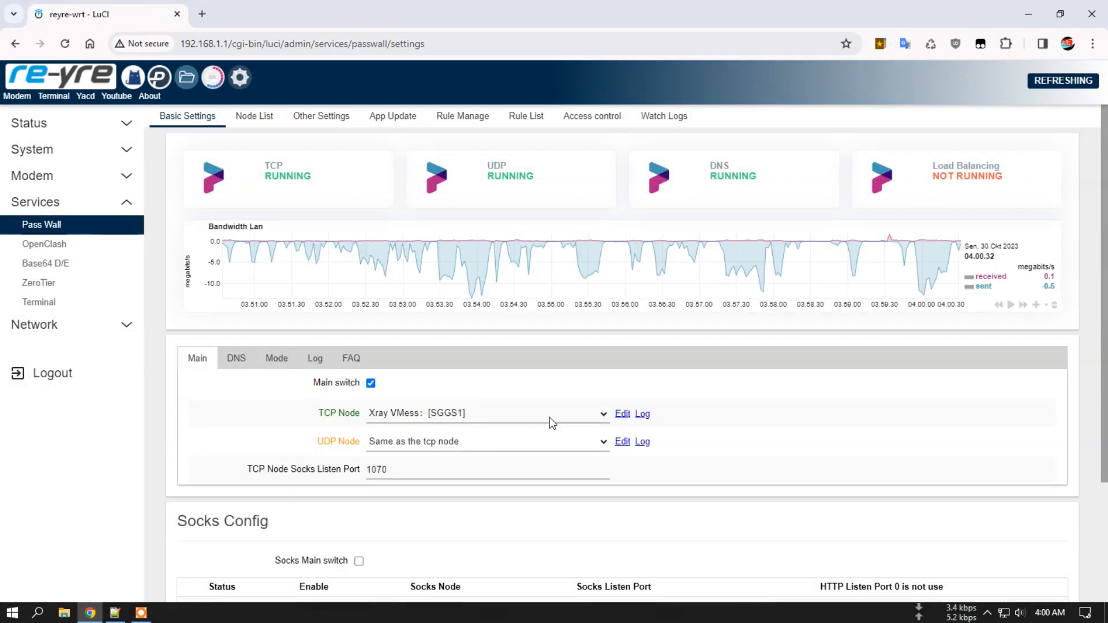
Choose the LB-SGGS balancing node as the TCP node.
scroll(539, 461, "down", 2)
left_click(597, 279)
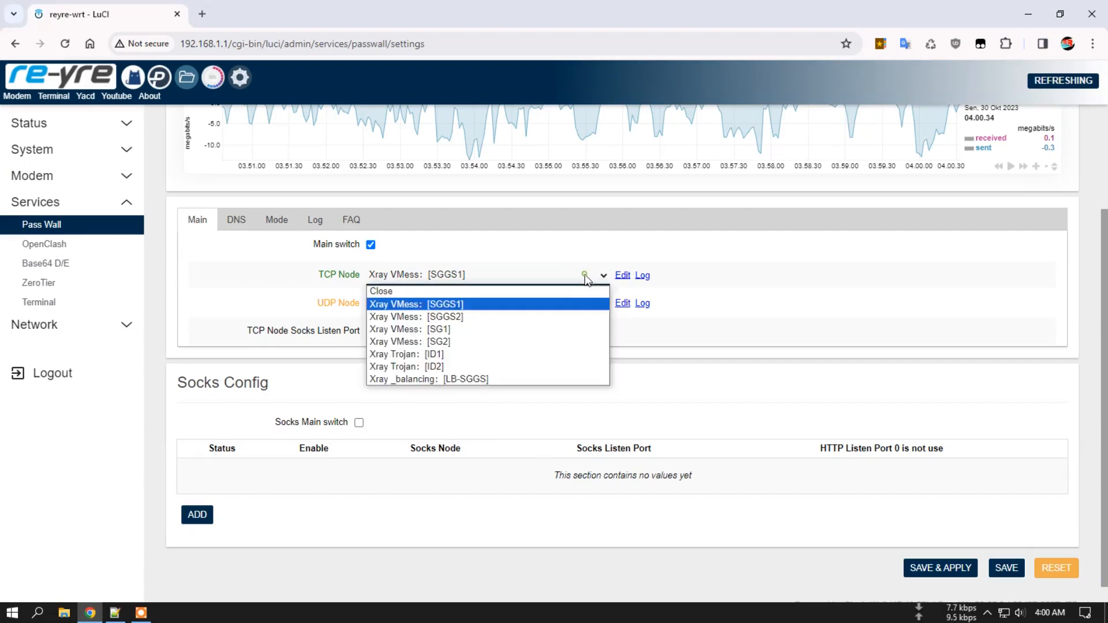
left_click(494, 379)
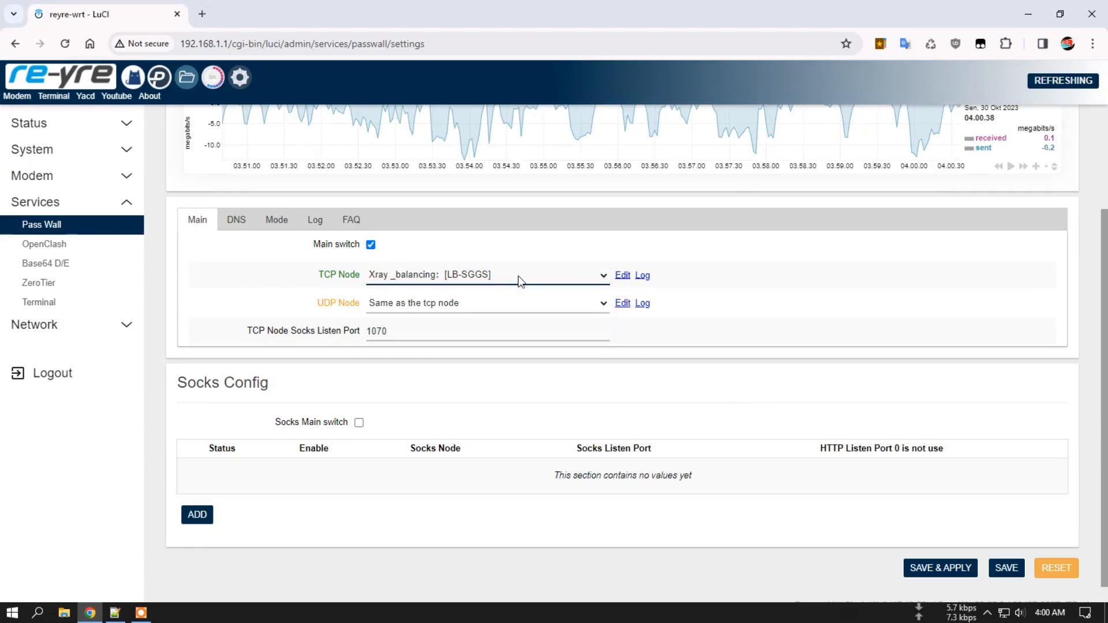
scroll(663, 340, "up", 2)
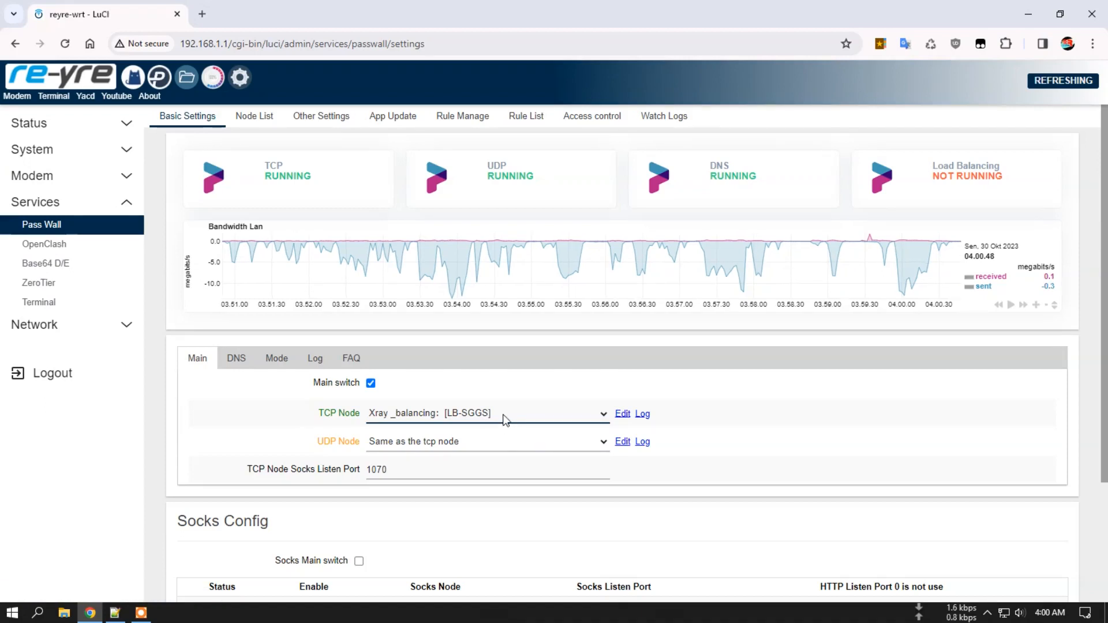
Add a new node with the remarks LB-SG and set its protocol to Balancing.
left_click(258, 118)
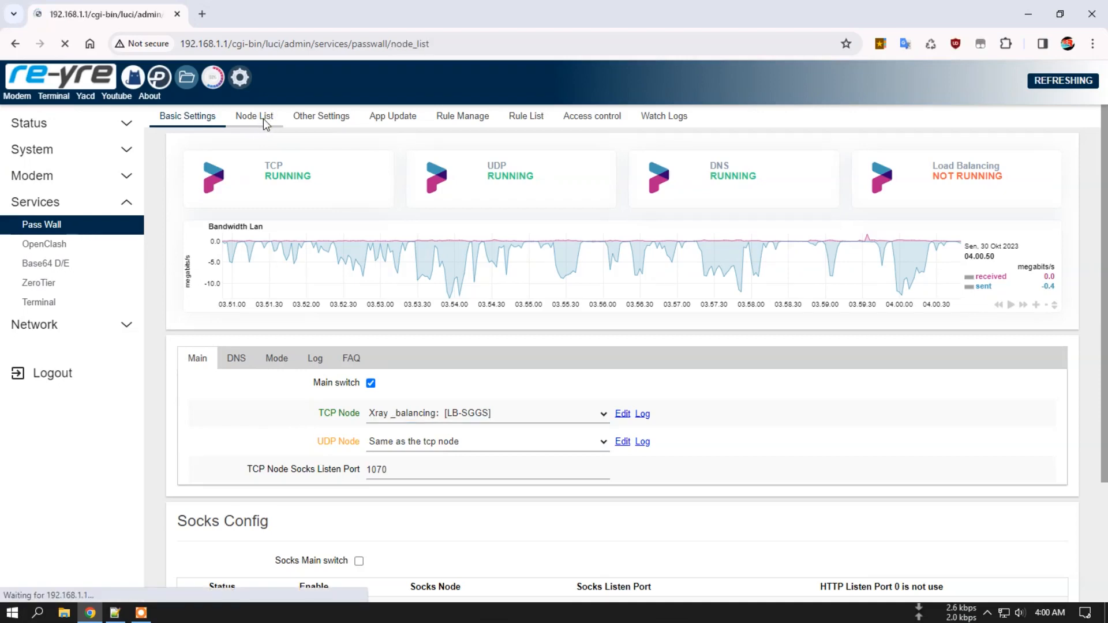
scroll(469, 420, "down", 1)
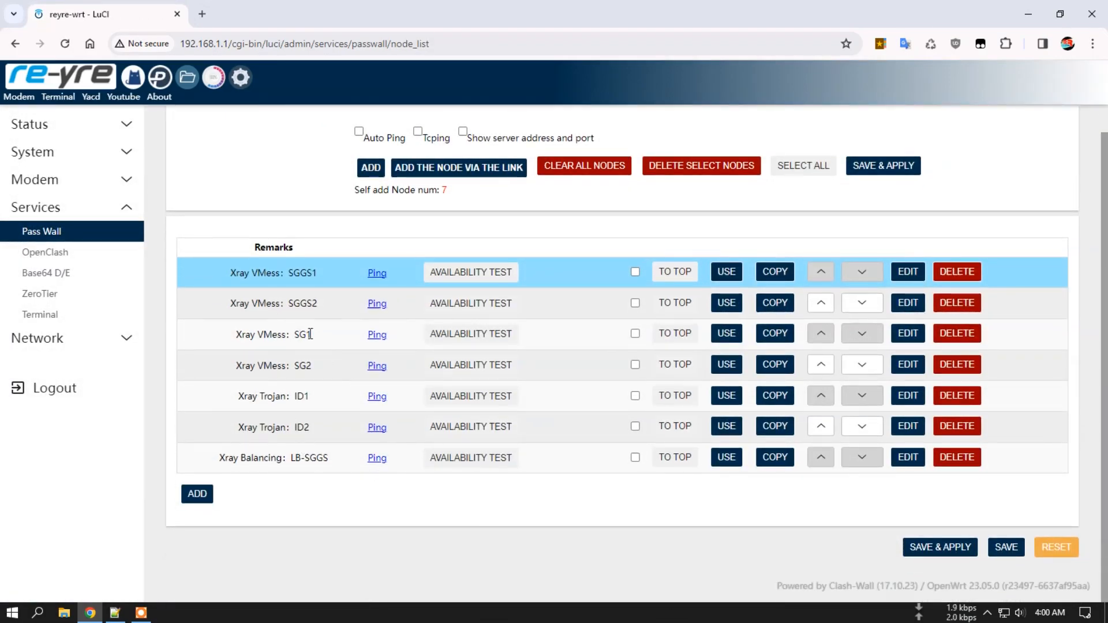
left_click(201, 496)
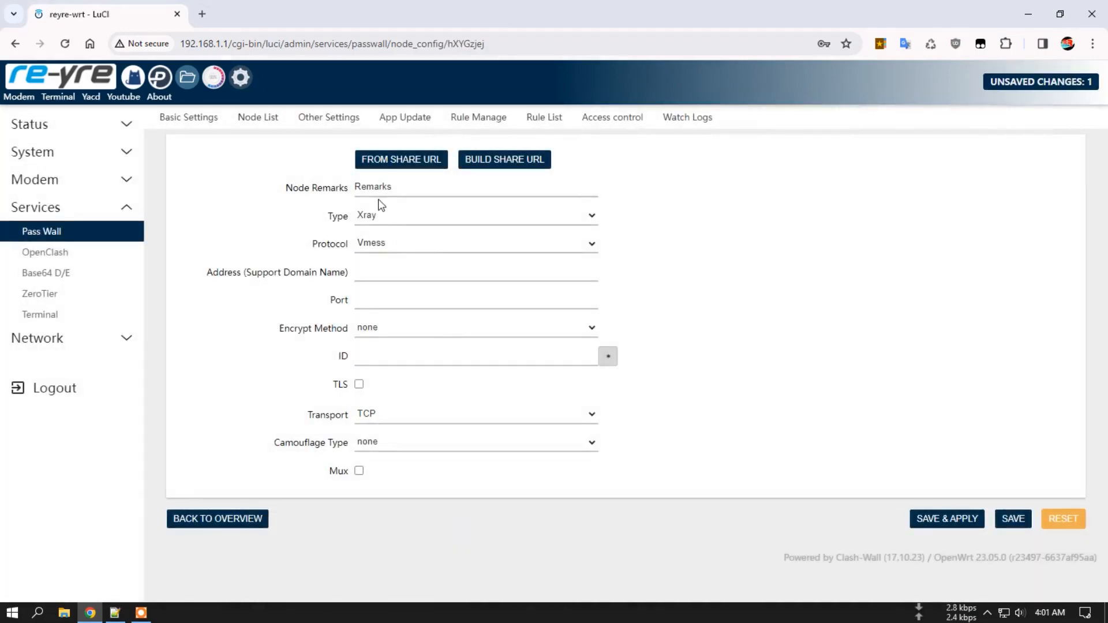
double_click(382, 185)
type("LB-SG")
left_click(404, 242)
left_click(392, 338)
Add SG1 and SG2 to the load balancing node list, save and apply, and check the TCP node options for LB-SG.
left_click(568, 279)
left_click(505, 350)
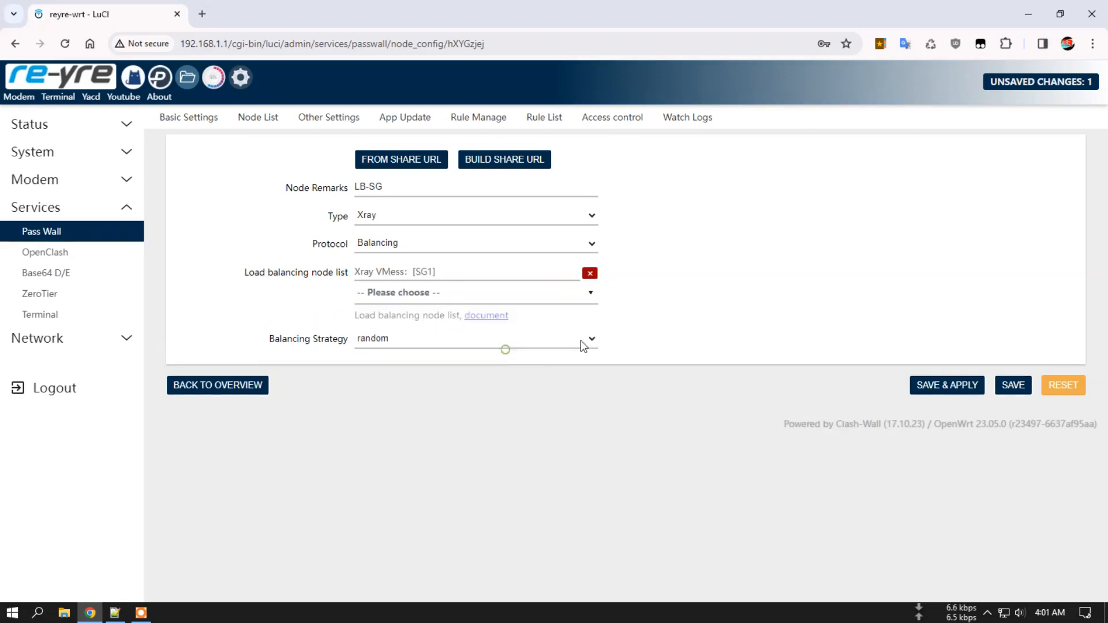
left_click(586, 296)
left_click(506, 373)
left_click(949, 410)
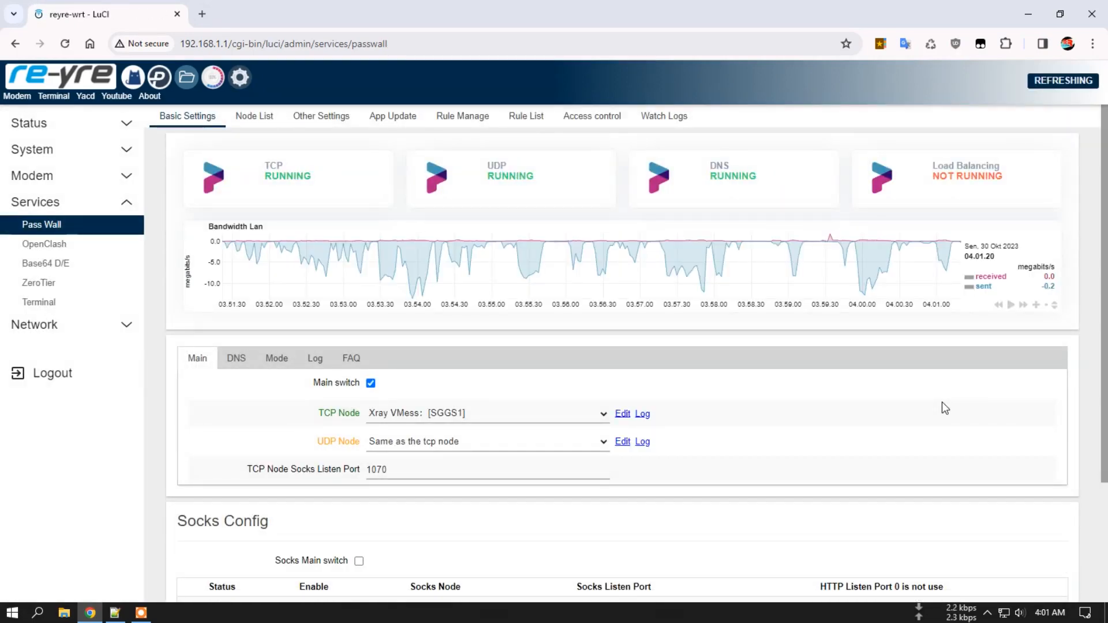
left_click(600, 413)
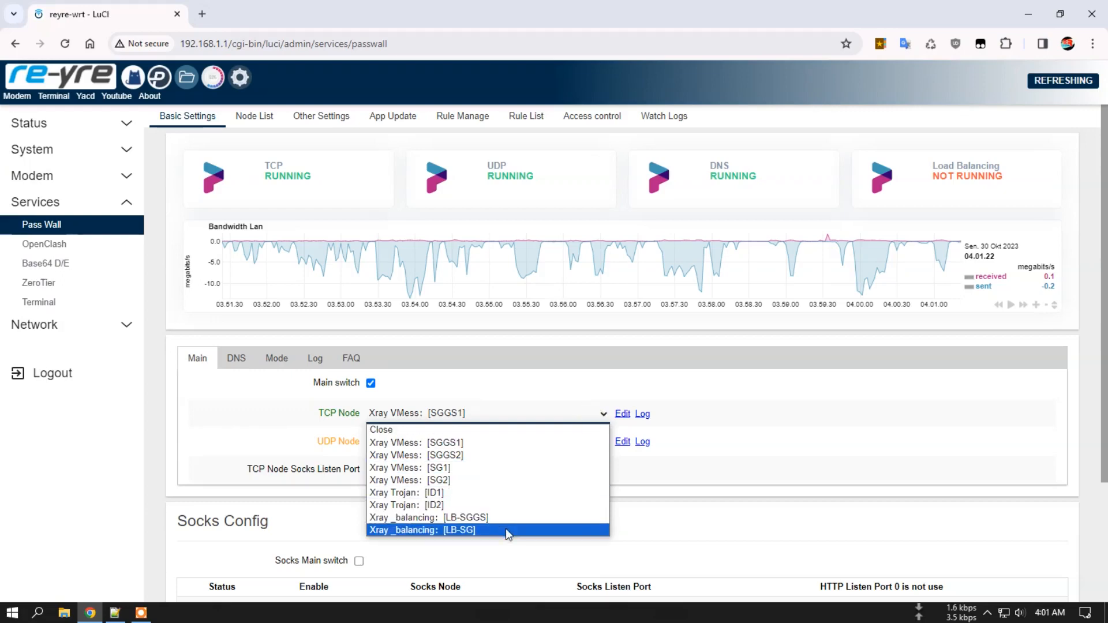
left_click(198, 402)
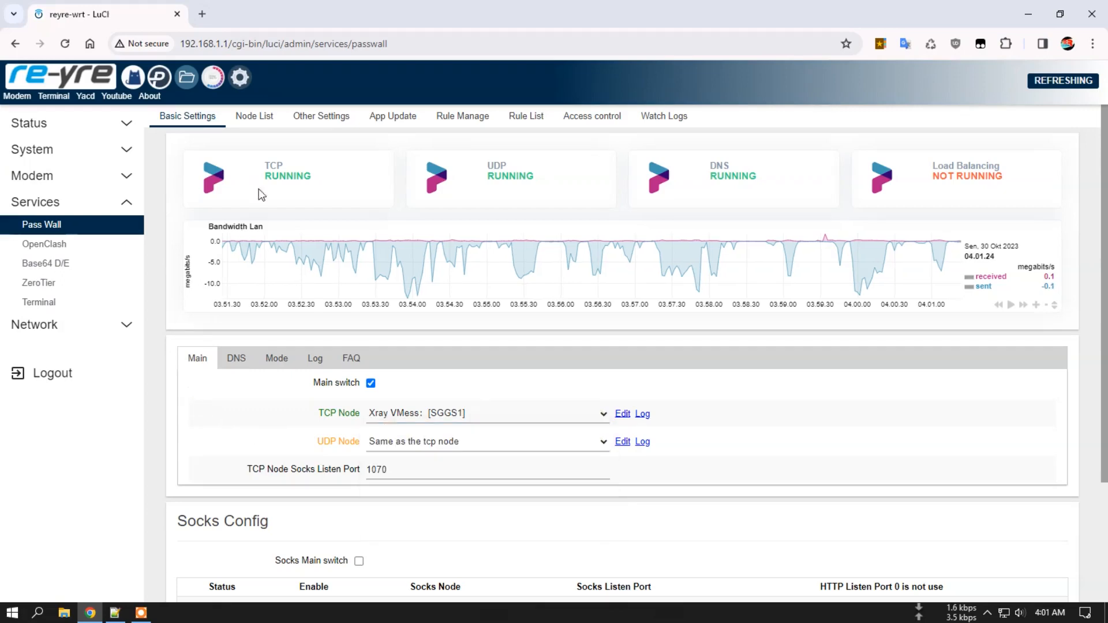
Add another node with the remarks LB-ID and set its protocol to Balancing.
left_click(256, 117)
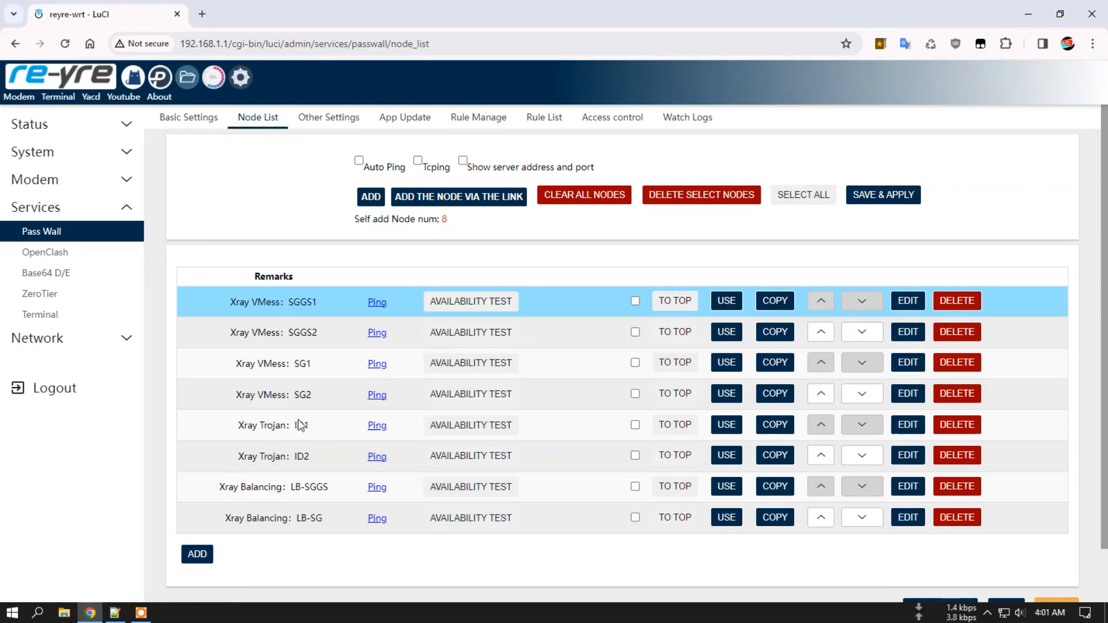
left_click(202, 554)
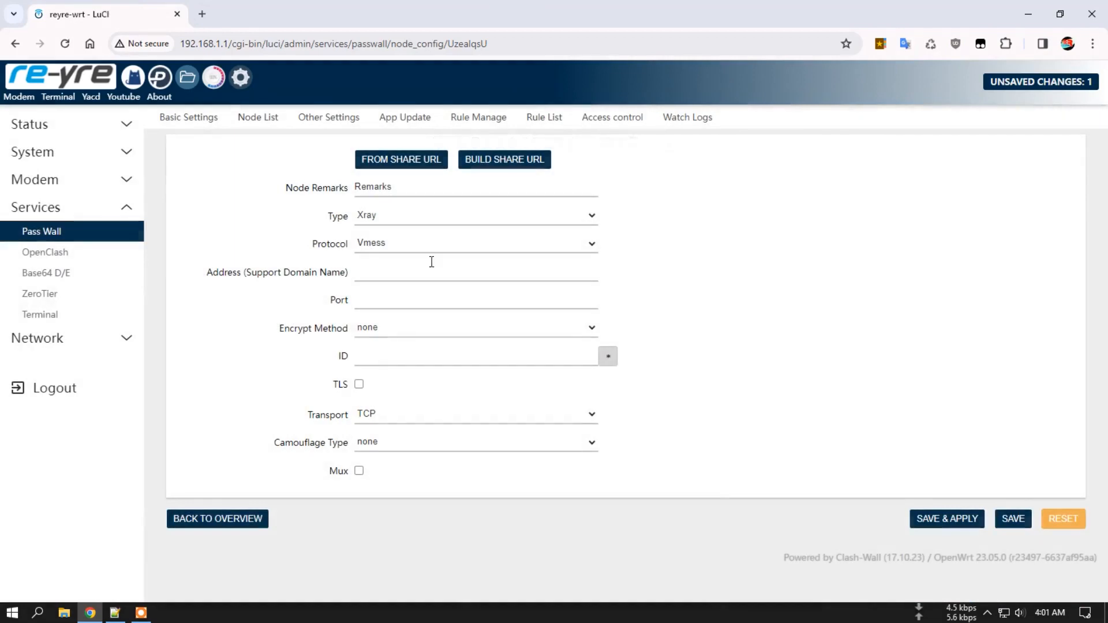
left_click(409, 183)
double_click(409, 183)
type("LB")
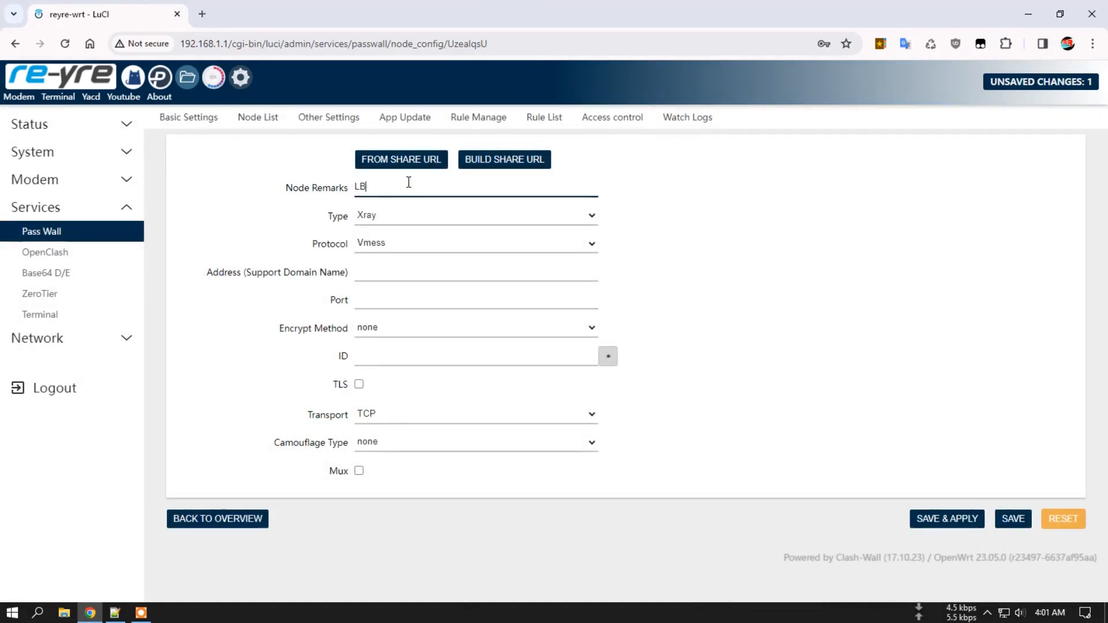
type("-ID")
left_click(434, 247)
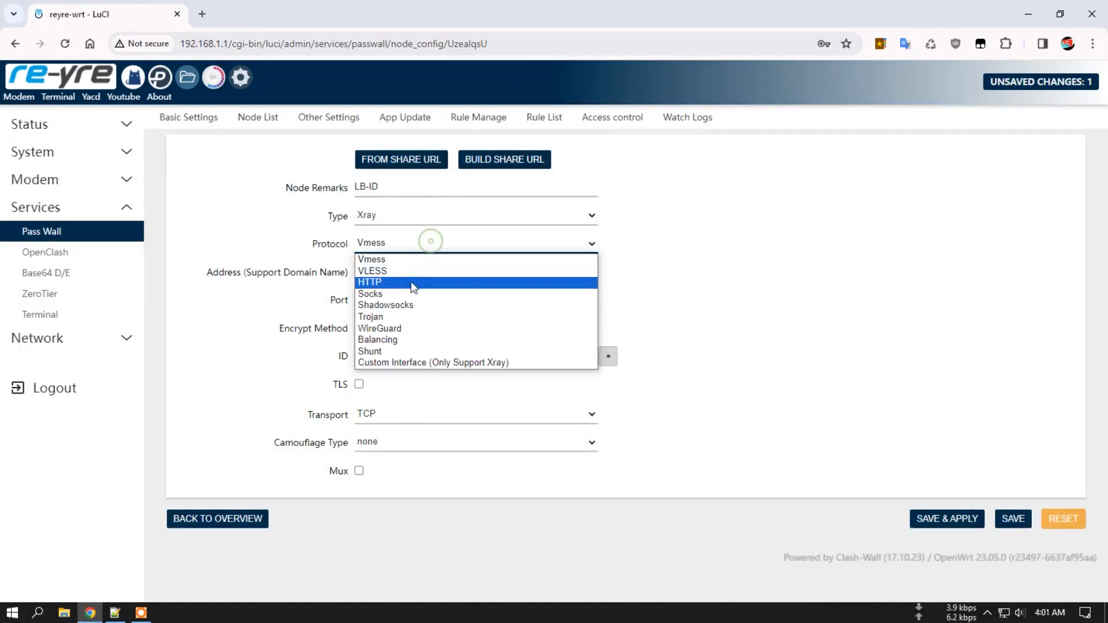
left_click(404, 339)
Add ID1 and ID2 to the load balancing node list, then save and apply the LB-ID node.
left_click(488, 275)
left_click(477, 376)
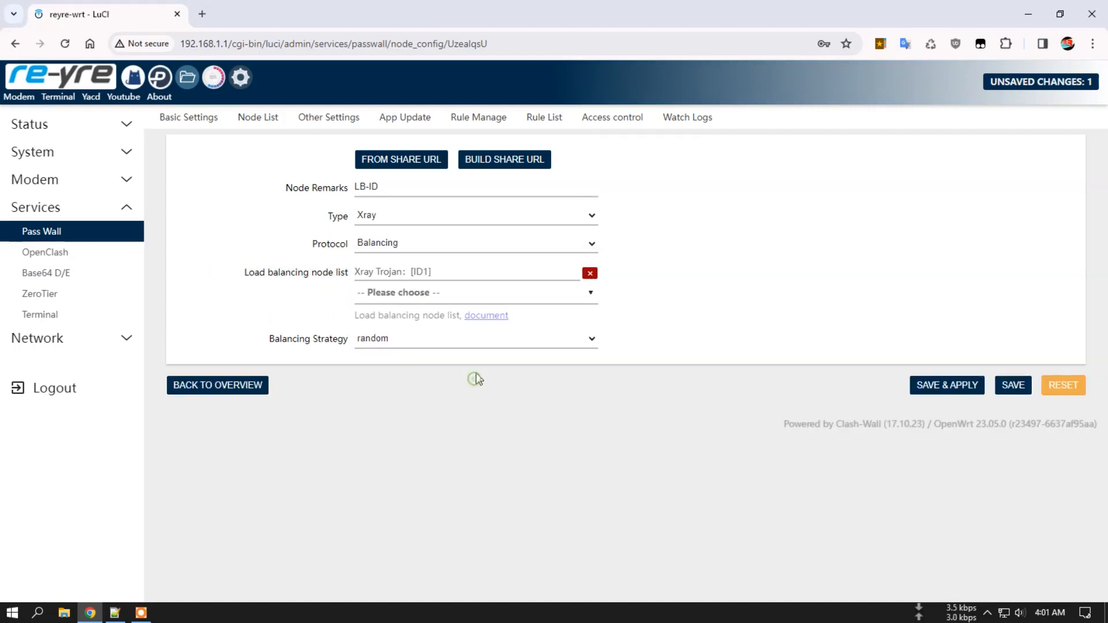
left_click(554, 300)
left_click(505, 411)
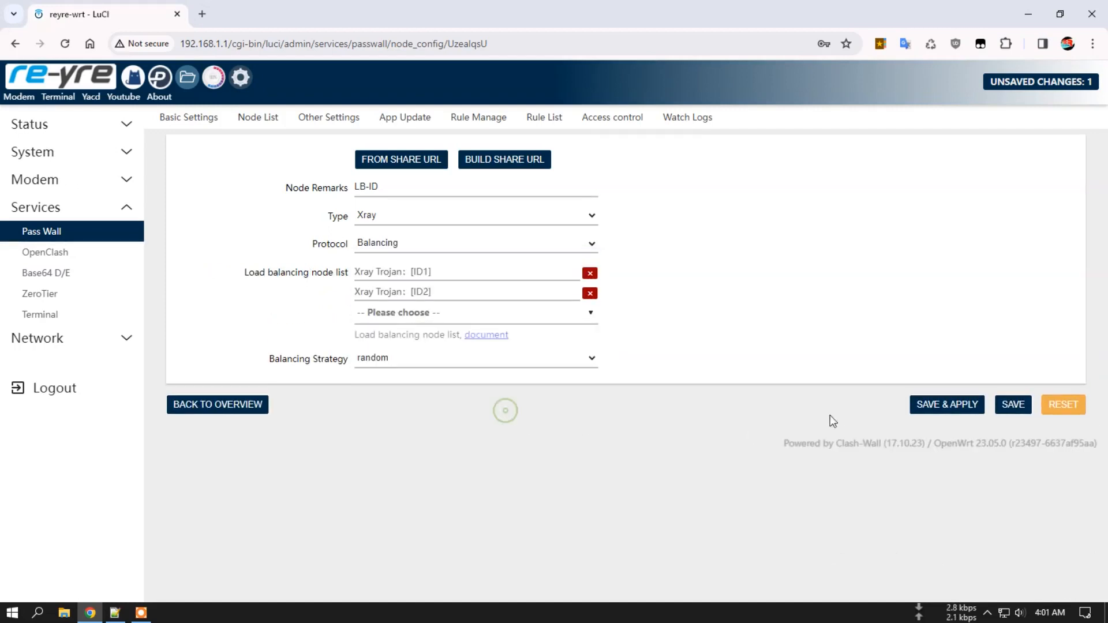
left_click(959, 406)
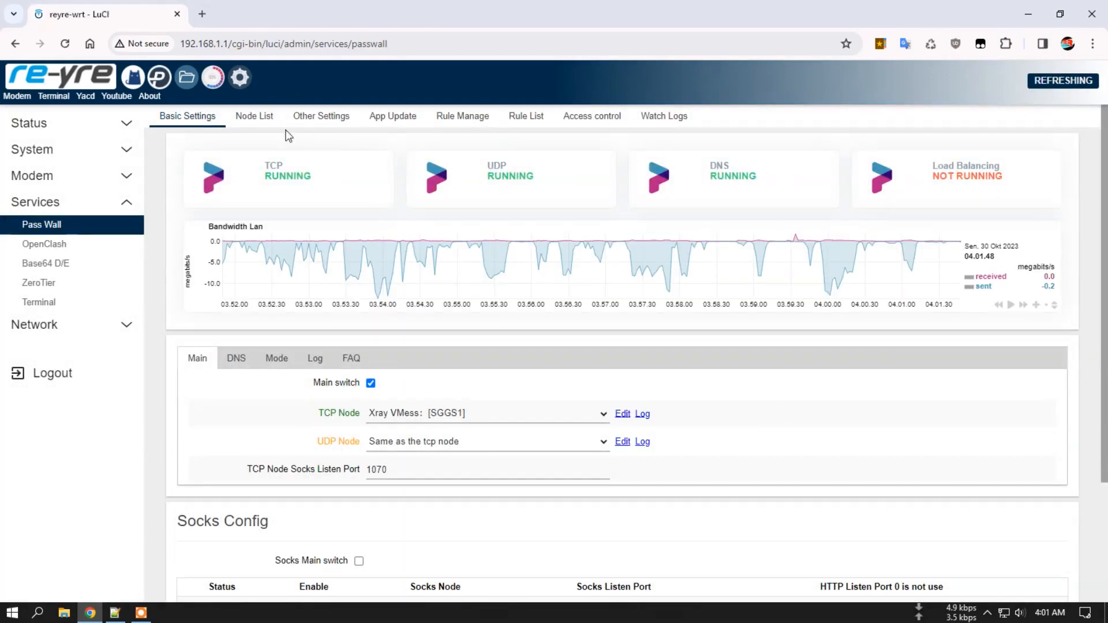
Set the TCP node in the basic settings to the LB-SGGS balancing node, then save and apply.
left_click(187, 117)
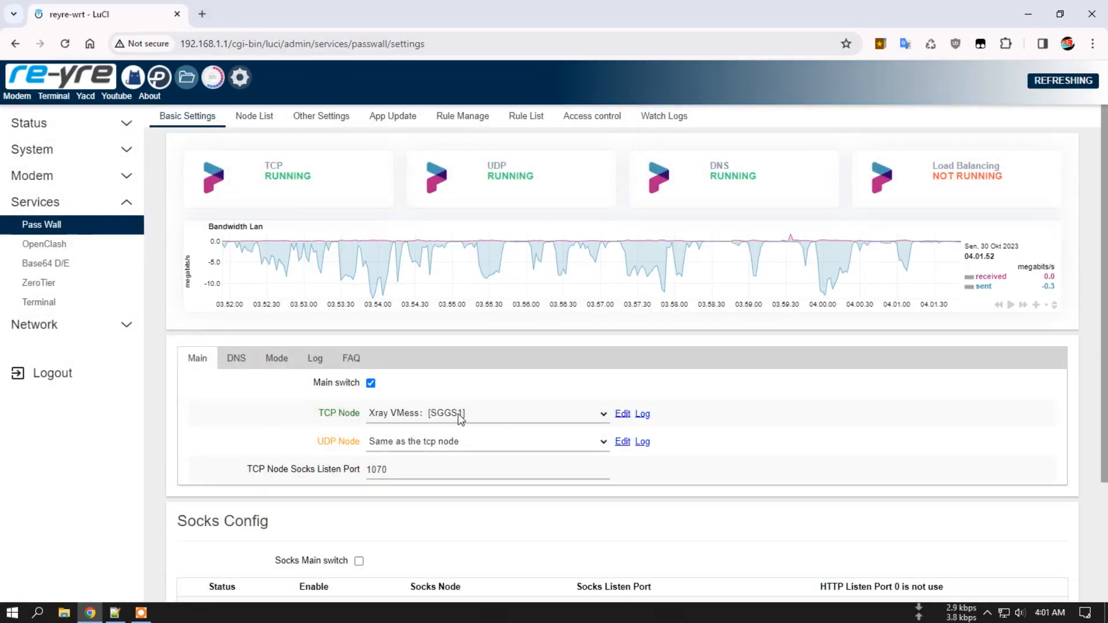
left_click(457, 415)
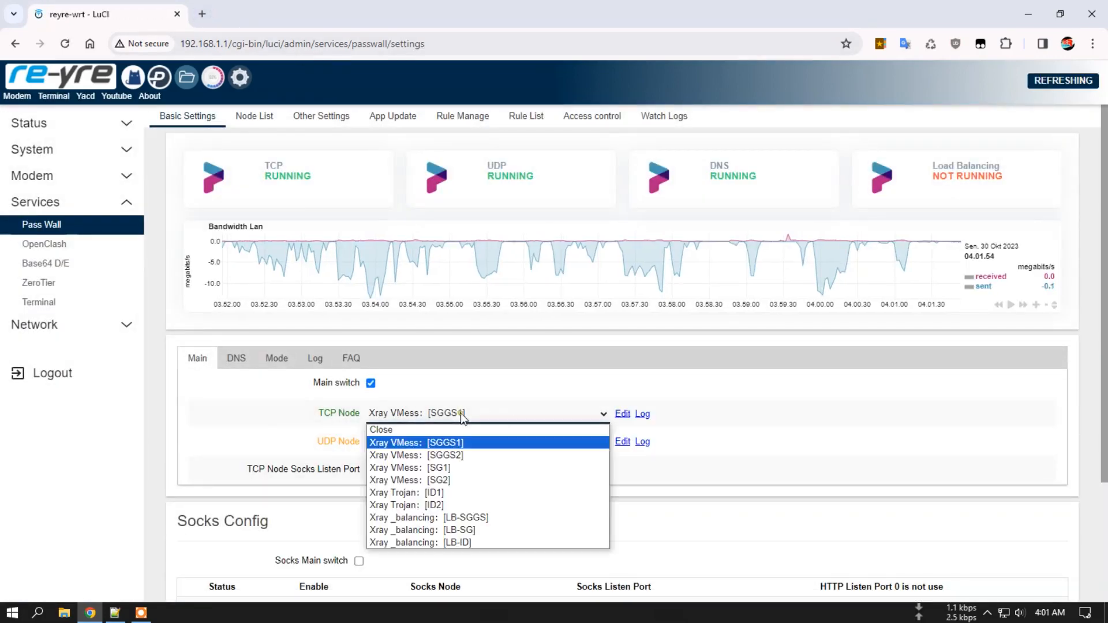
left_click(457, 517)
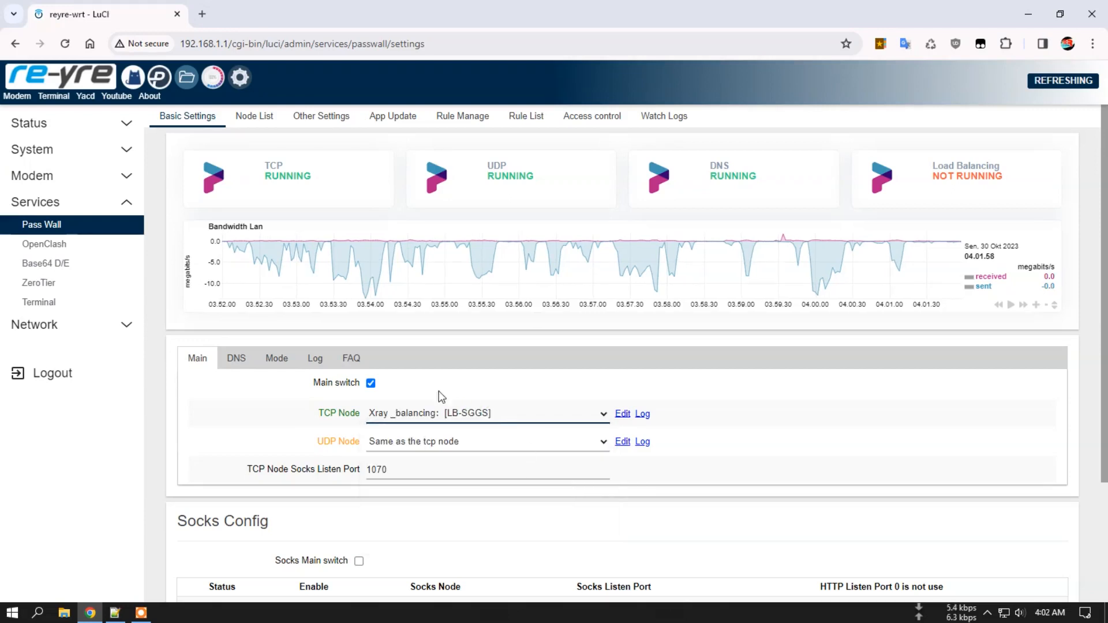
scroll(866, 449, "down", 3)
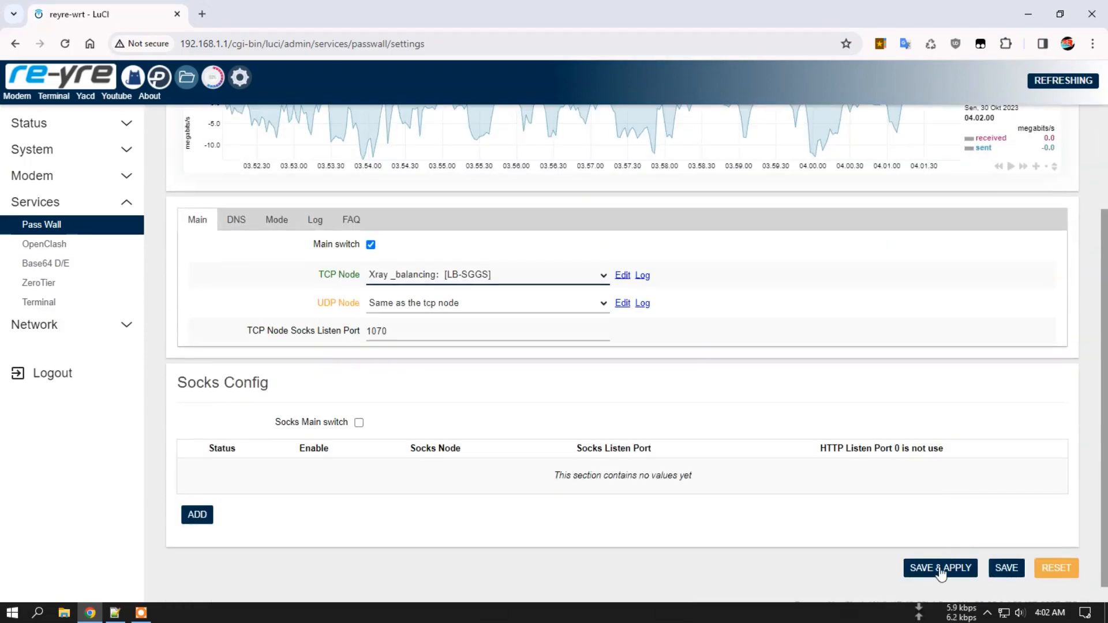
left_click(939, 566)
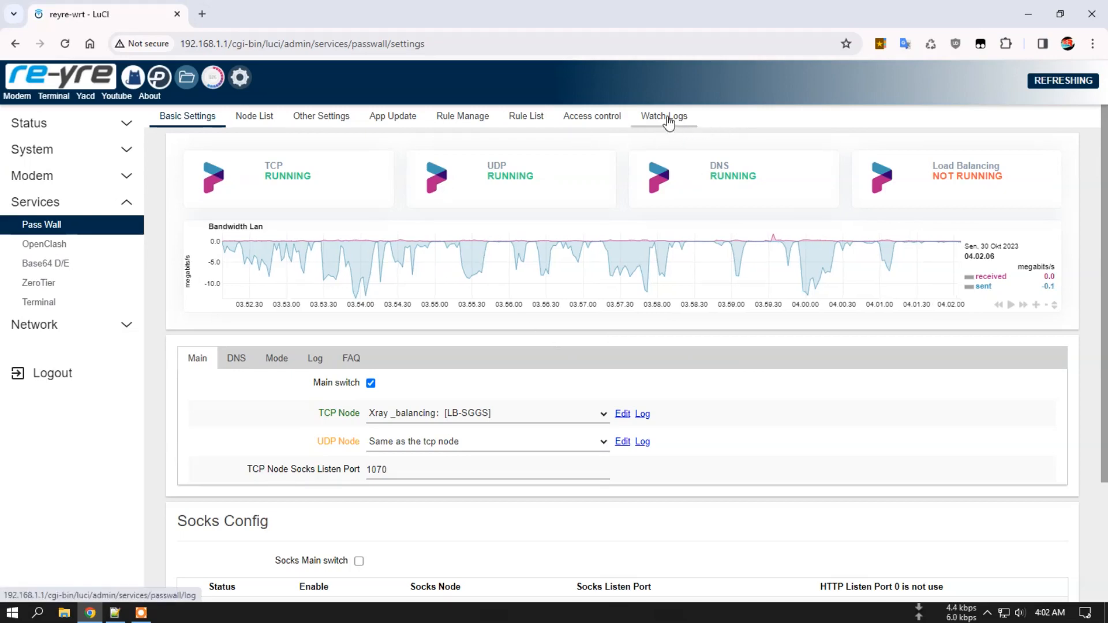
Review the newest Pass Wall log entries for the LB-SGGS start, then clear the logs.
left_click(678, 116)
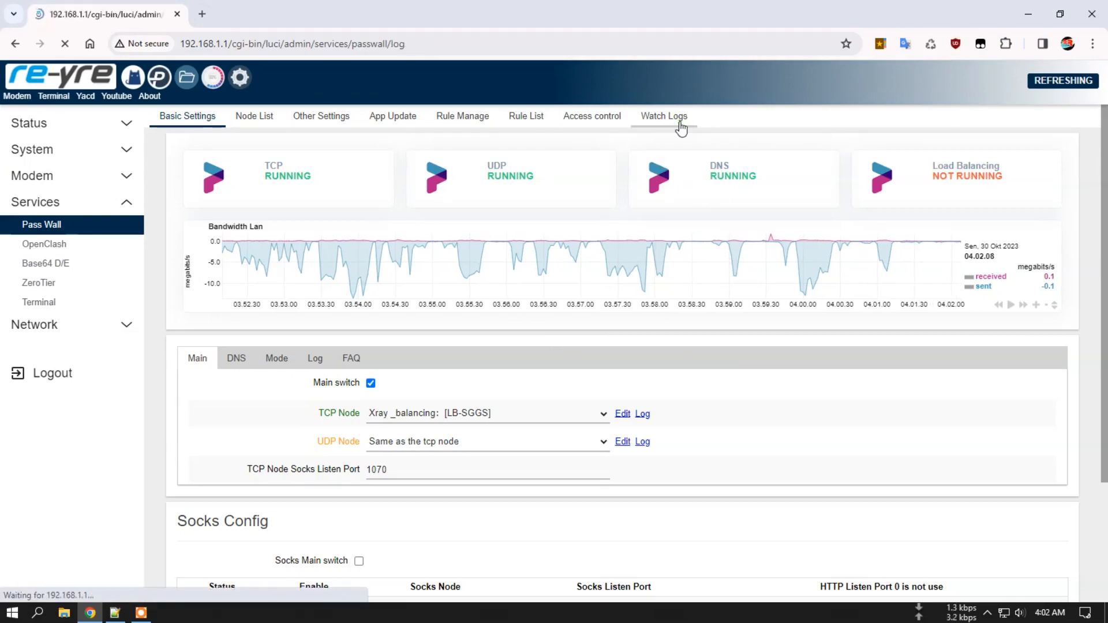
scroll(576, 320, "down", 10)
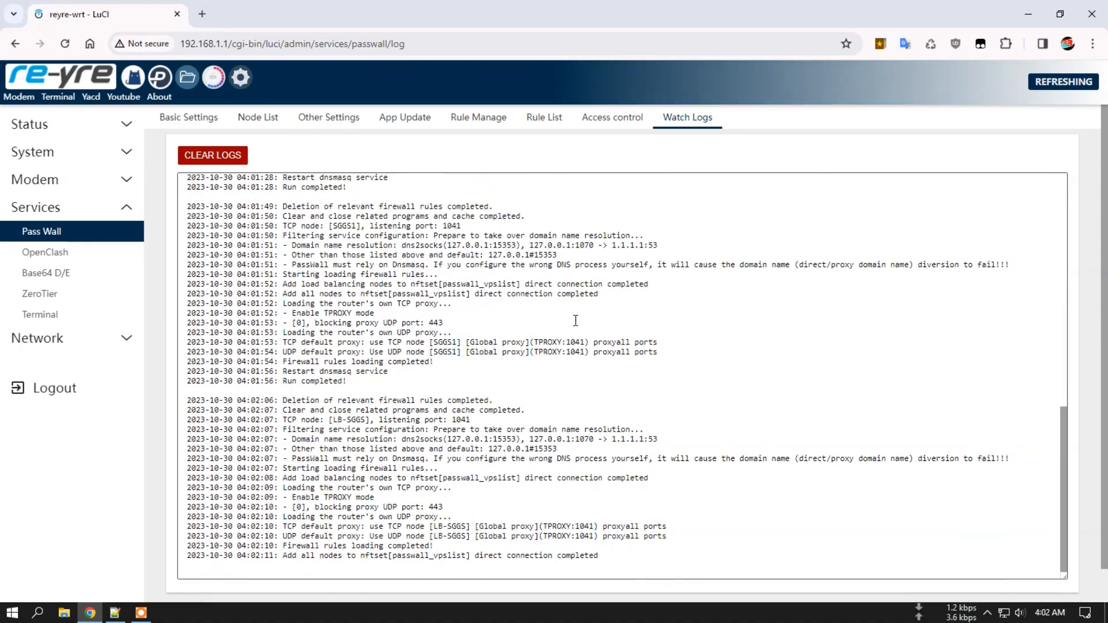
scroll(349, 560, "down", 1)
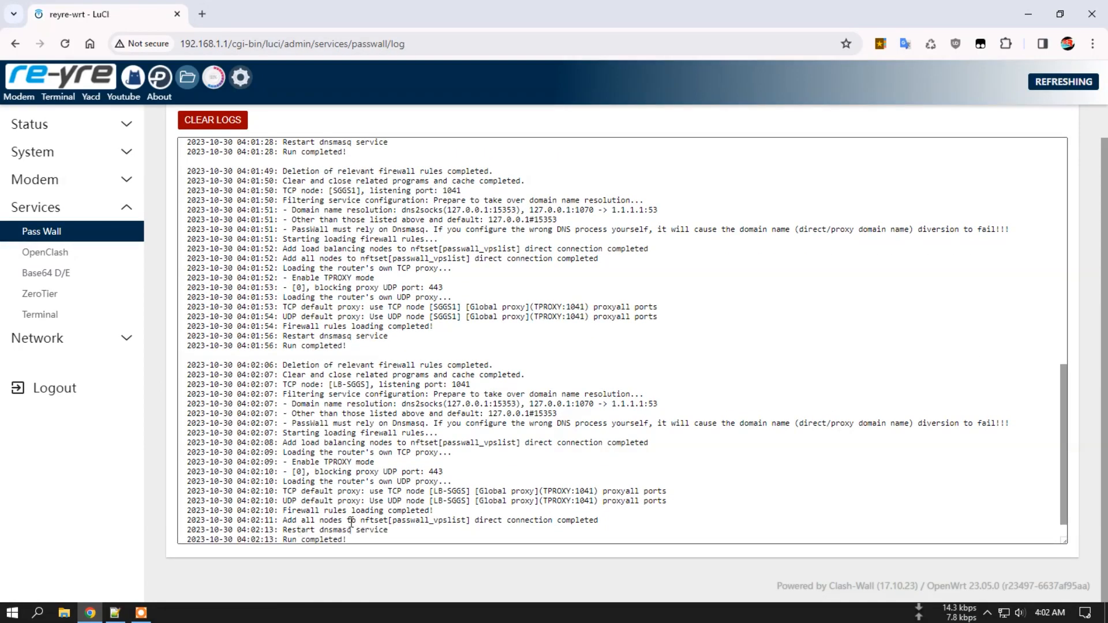
left_click_drag(349, 511, 281, 506)
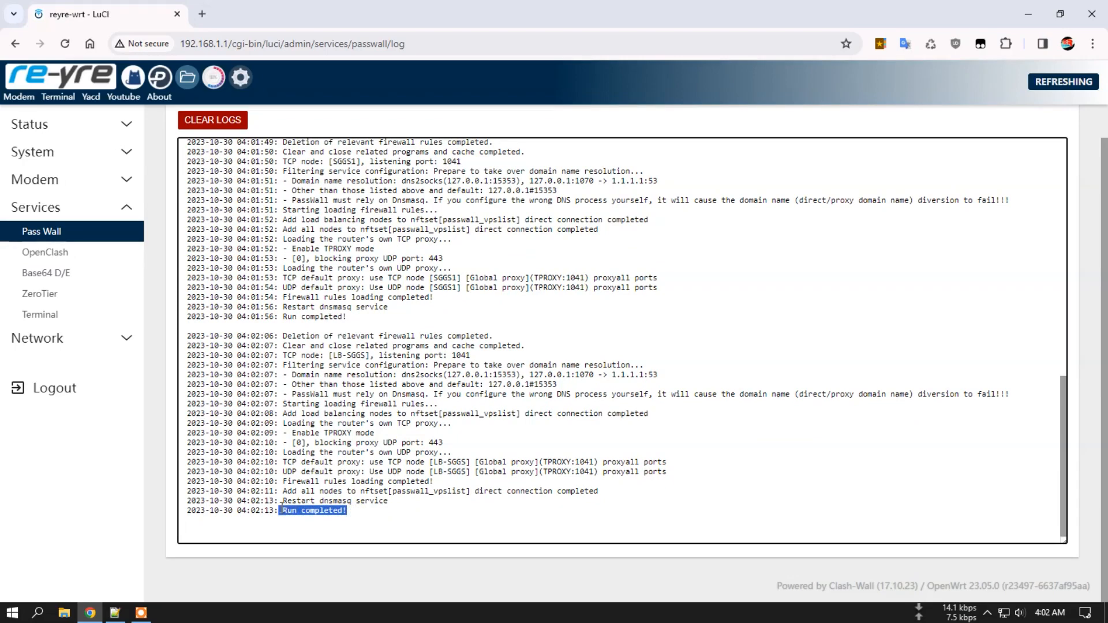
scroll(398, 496, "up", 4)
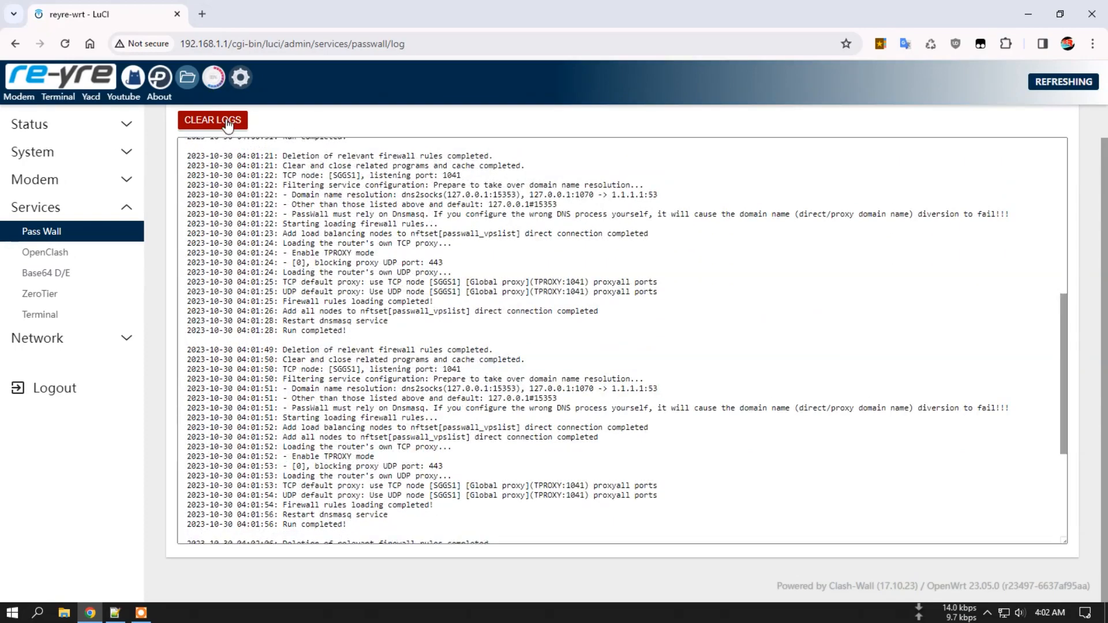
left_click(227, 121)
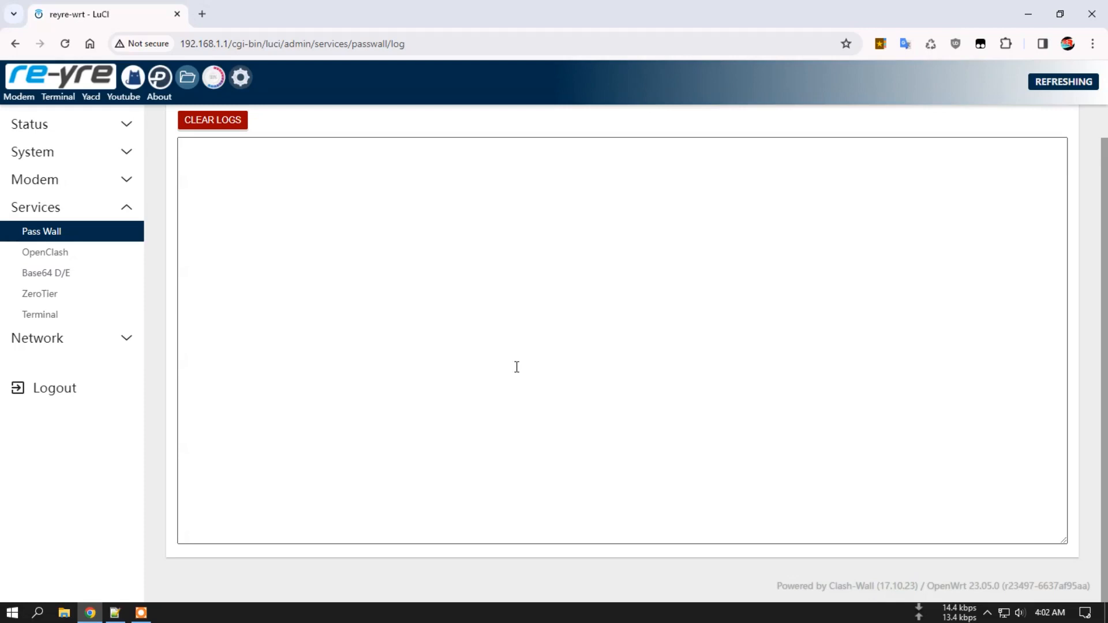
scroll(307, 264, "up", 1)
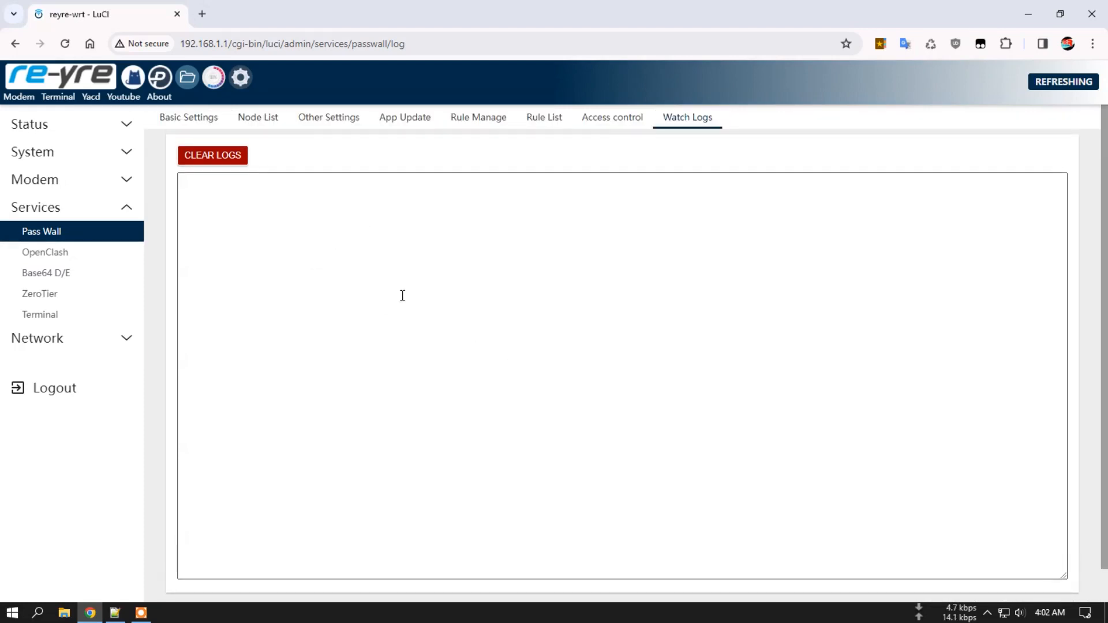
Open the bookmarked What is My IP page in a new browser tab to check the public IP.
left_click(201, 14)
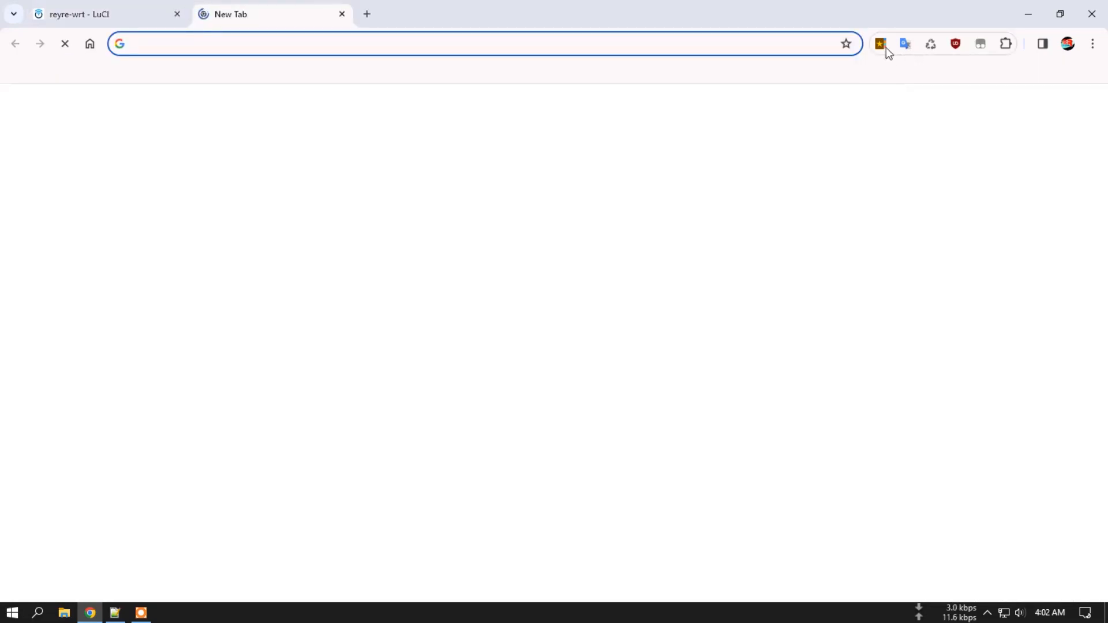
left_click(881, 44)
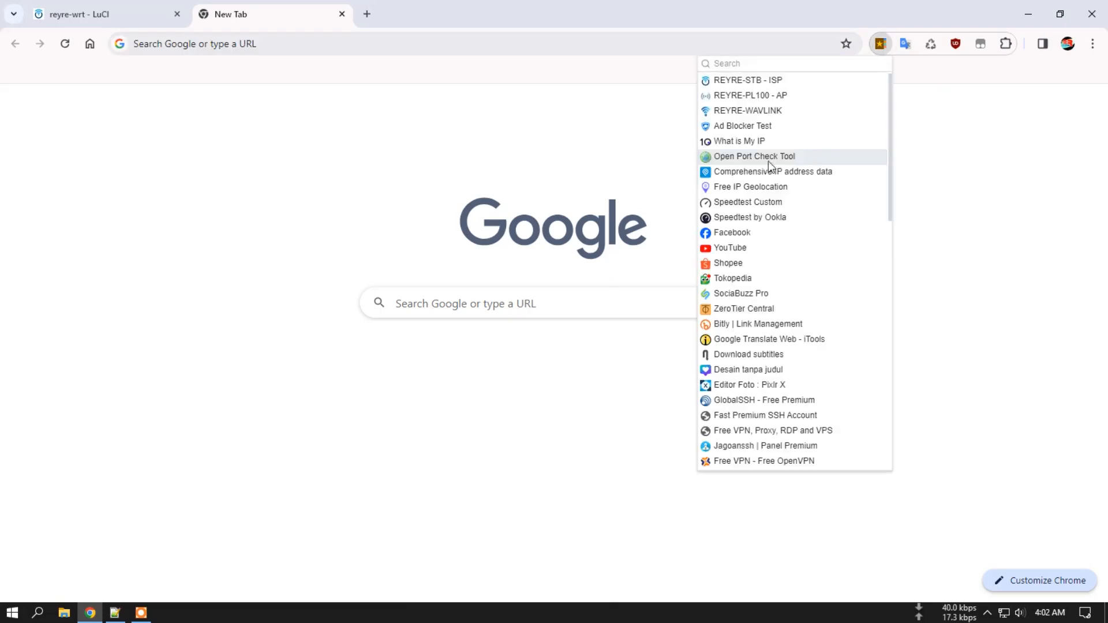
left_click(753, 142)
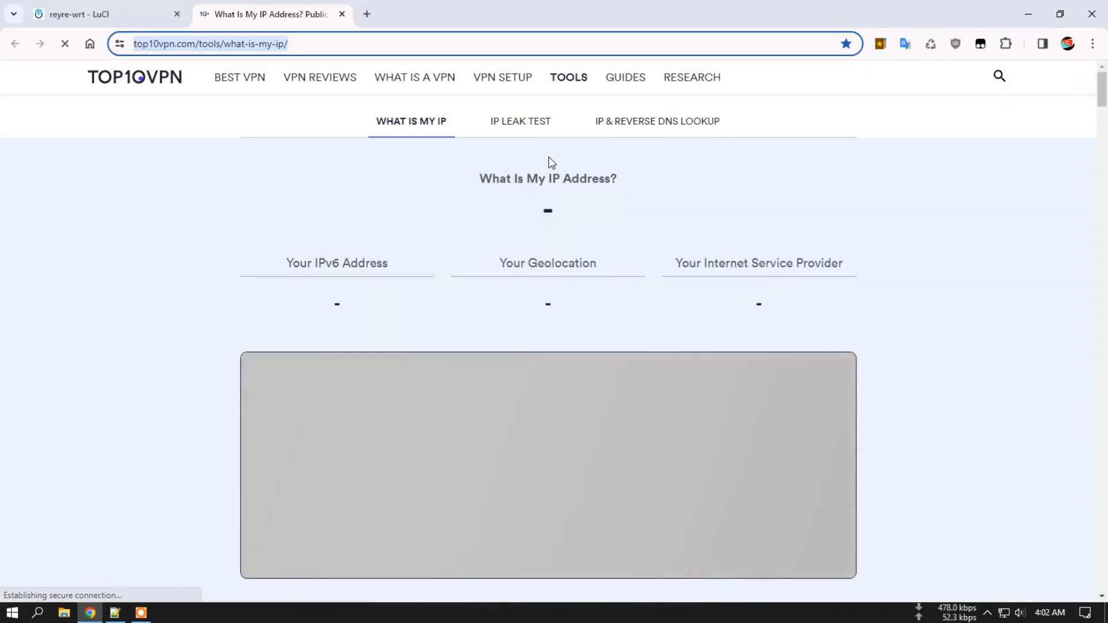
Return to the Pass Wall basic settings, switch the TCP node to LB-ID, save and apply, and check the logs.
left_click(130, 12)
left_click(190, 117)
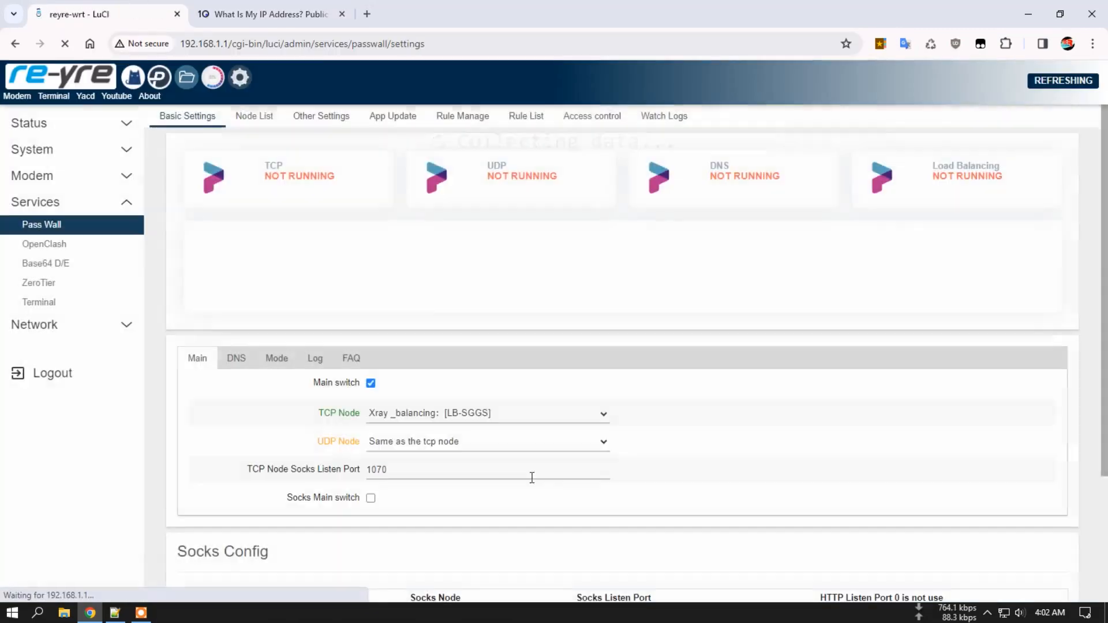
scroll(643, 416, "down", 3)
left_click(600, 257)
left_click(513, 383)
left_click(938, 547)
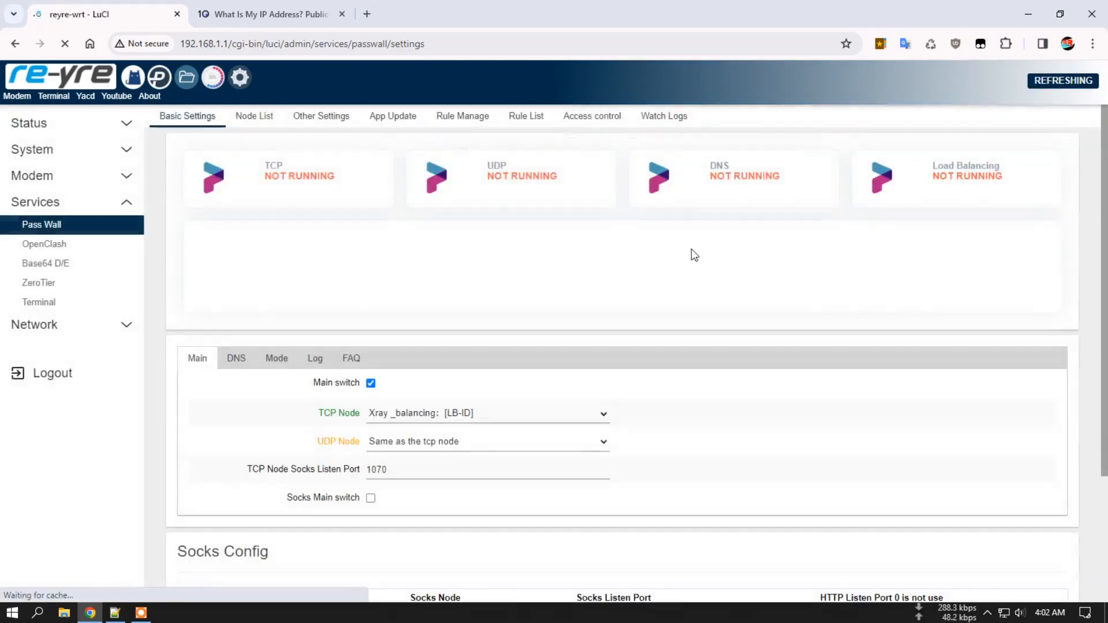
left_click(663, 117)
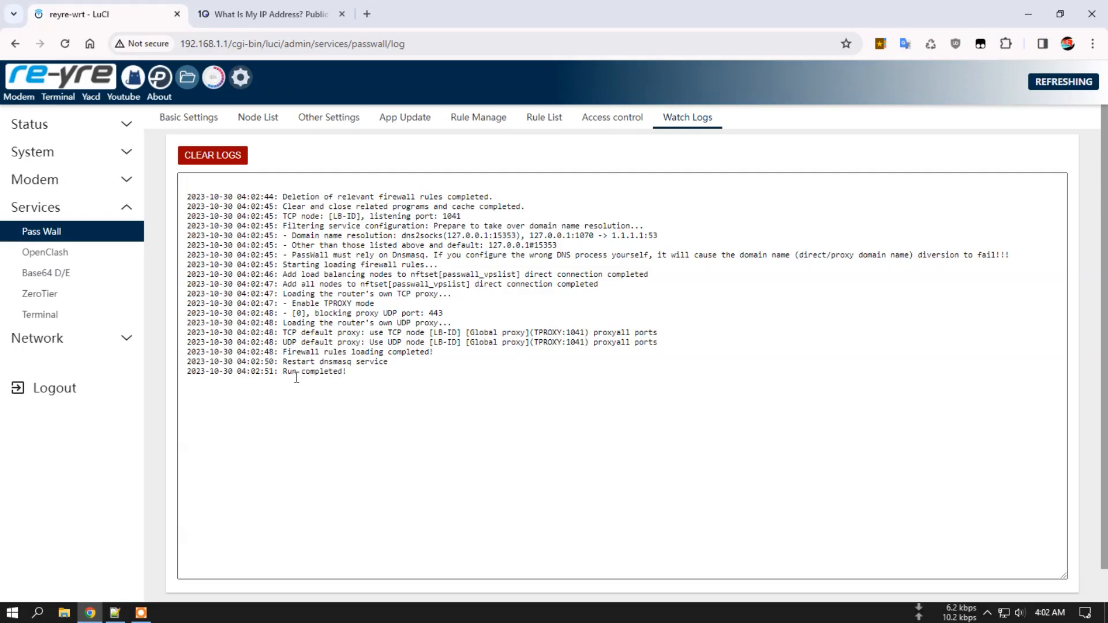
Check the last entry of the LB-ID start log, then reload the What Is My IP page to check the public IP.
left_click_drag(348, 371, 283, 374)
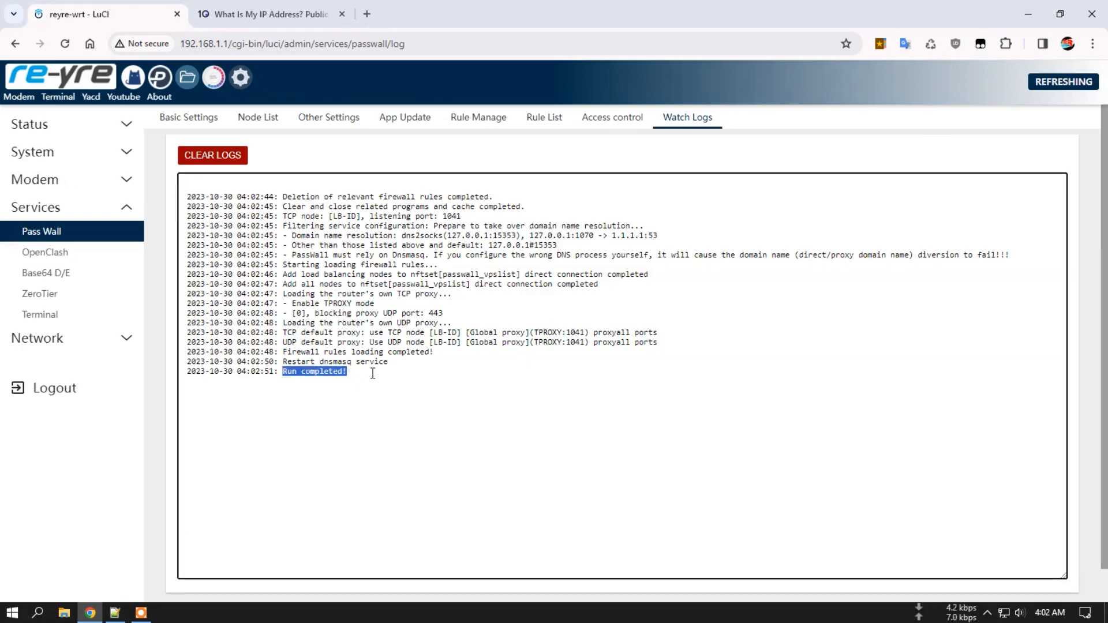
left_click(271, 14)
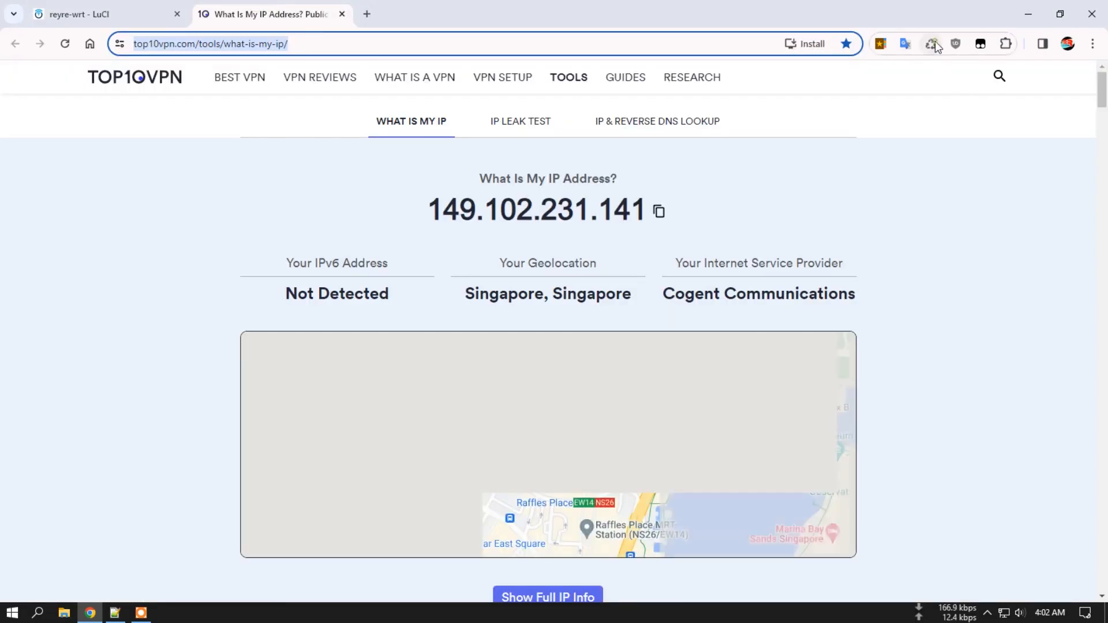
left_click(935, 44)
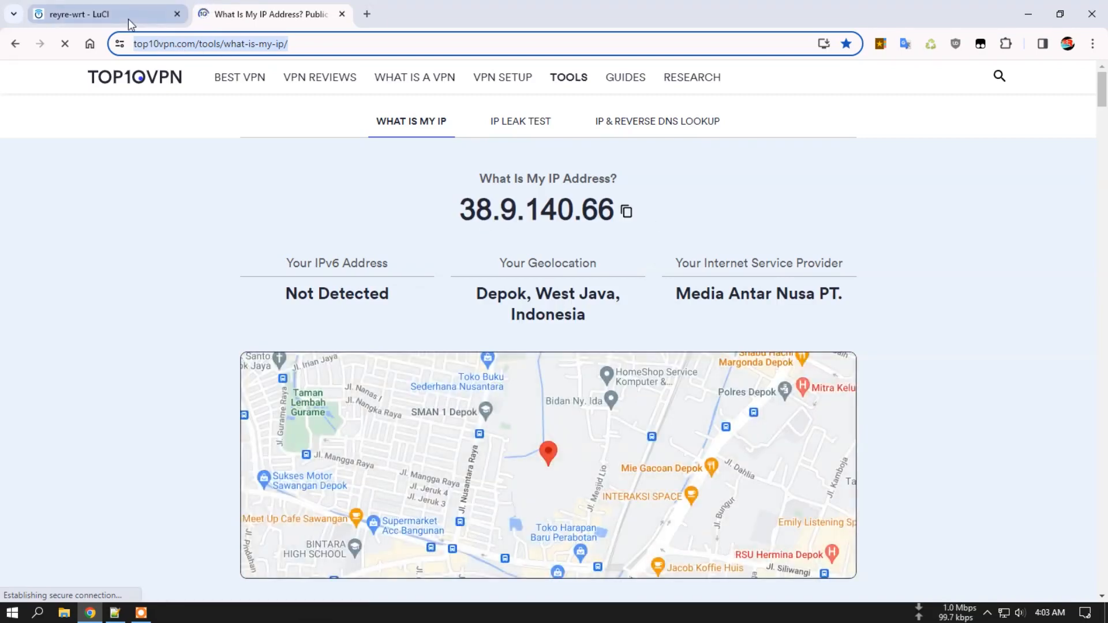
Return to Pass Wall and review the TCP node in the basic settings and the configured nodes in the node list.
left_click(128, 18)
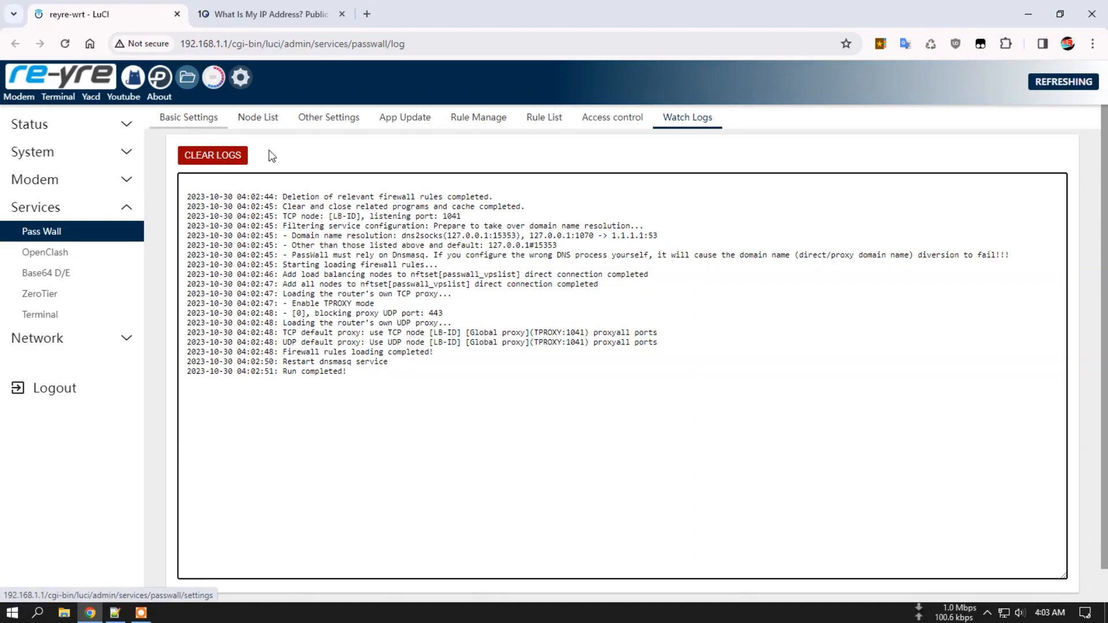
left_click(204, 121)
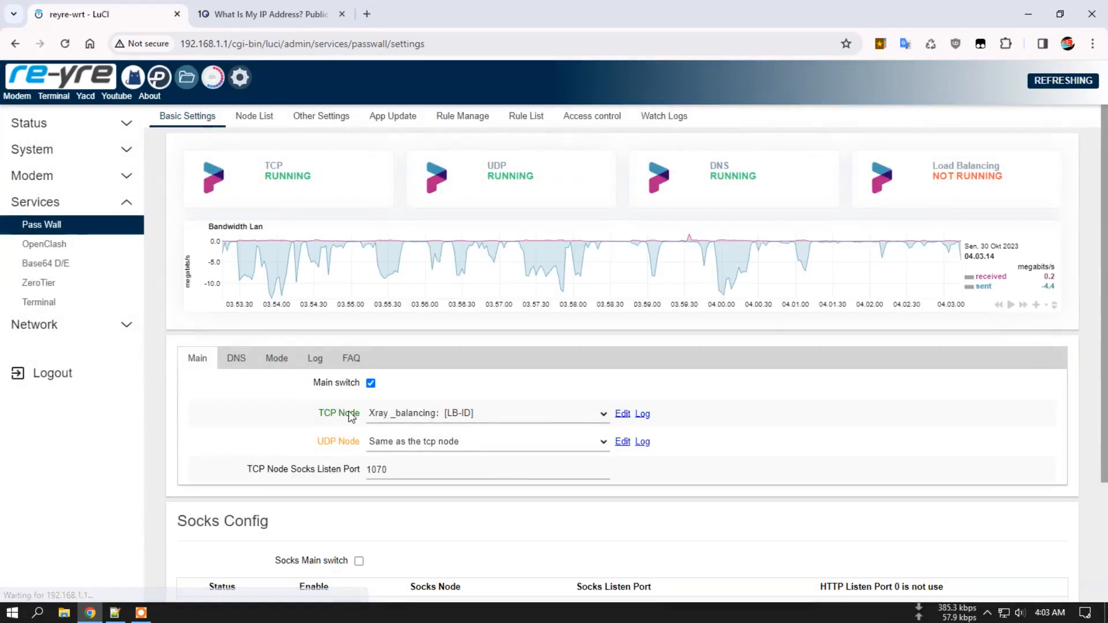
left_click(253, 116)
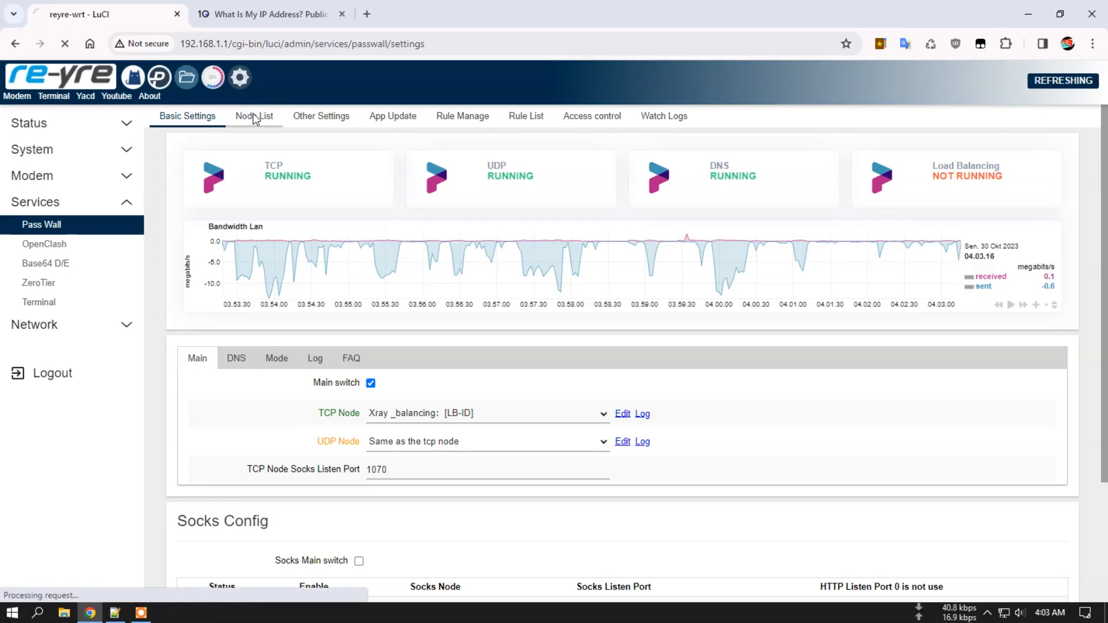
scroll(337, 522, "down", 3)
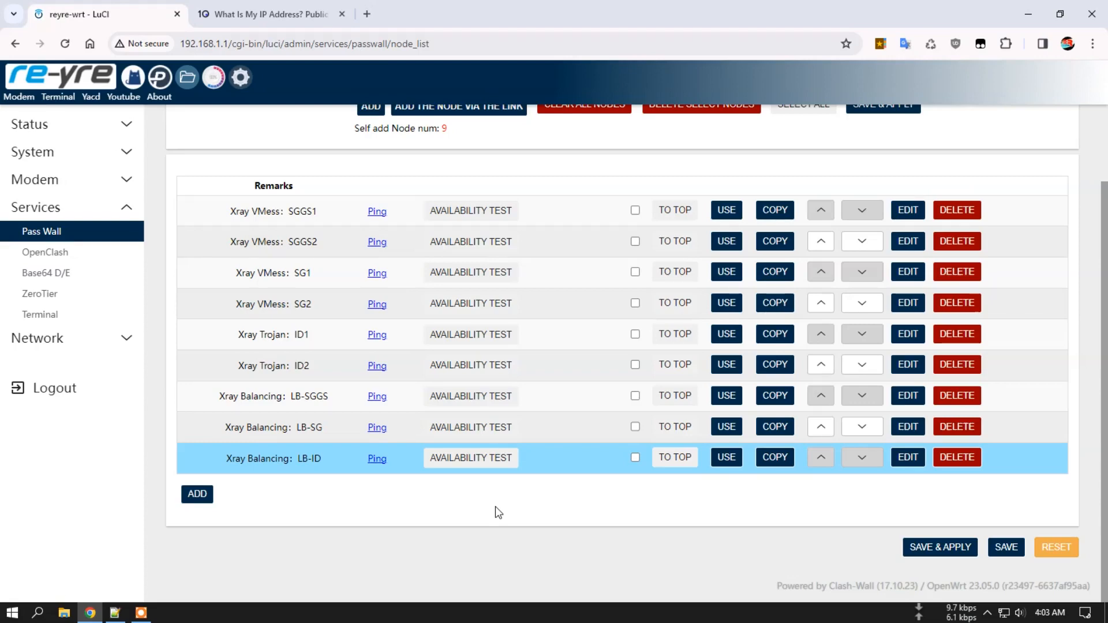
scroll(522, 525, "up", 2)
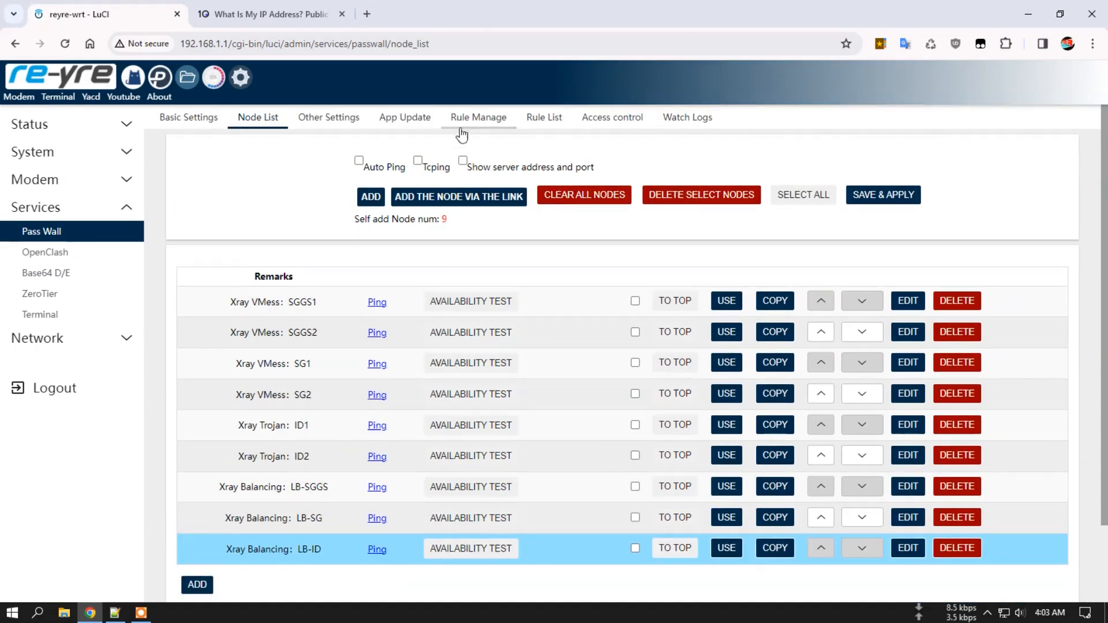
Add an Xray shunt rule named ADBLOCK in the rule management page.
left_click(479, 120)
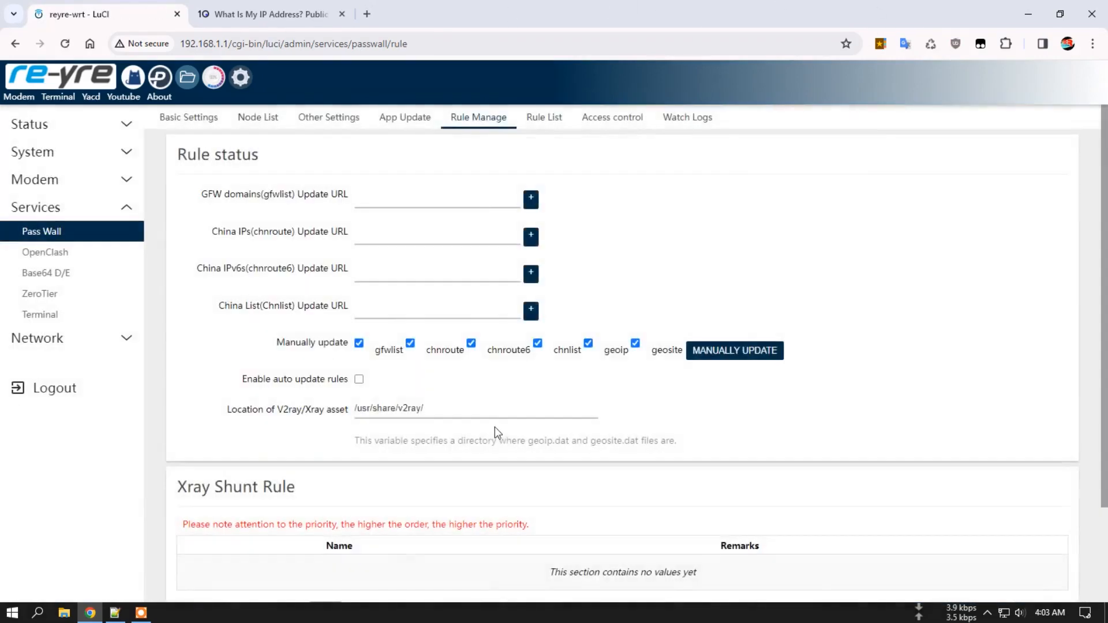
scroll(495, 428, "down", 2)
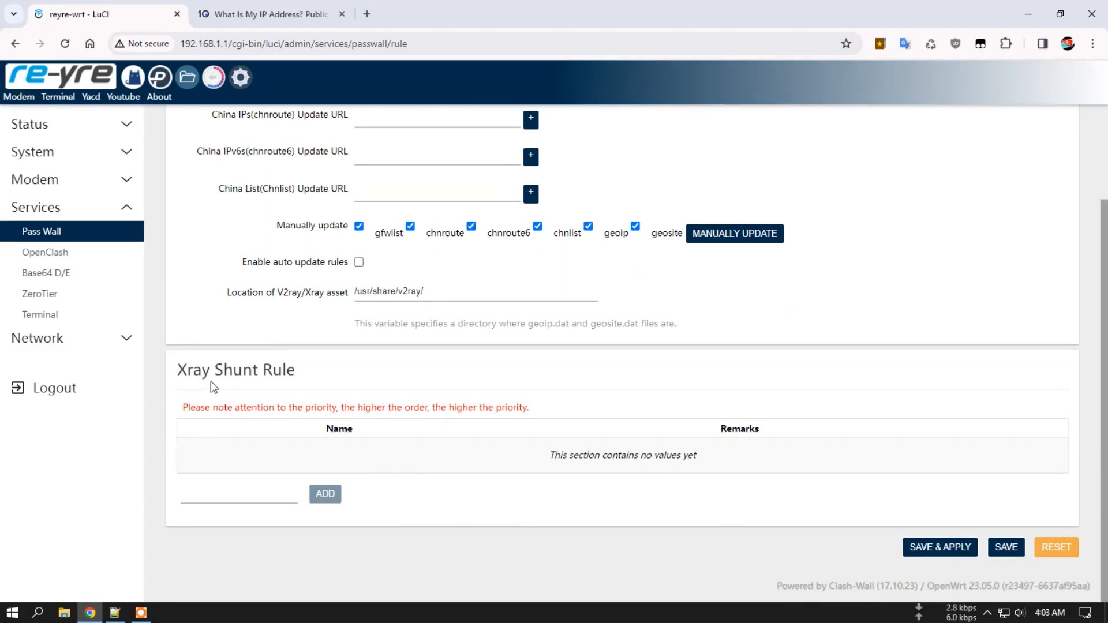
left_click(198, 498)
left_click(248, 524)
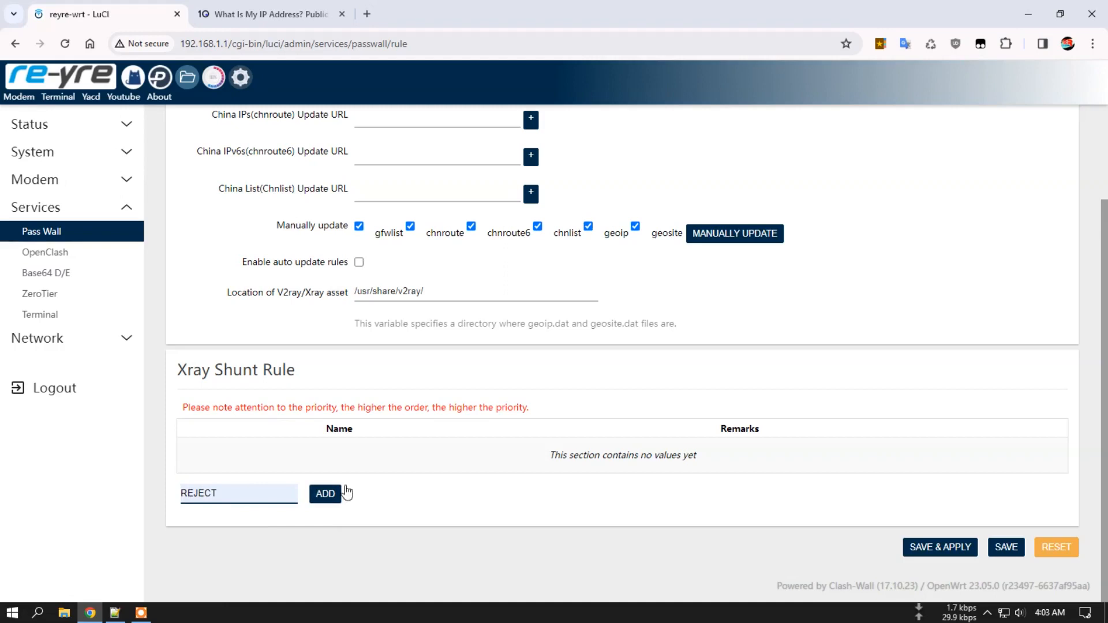
double_click(216, 491)
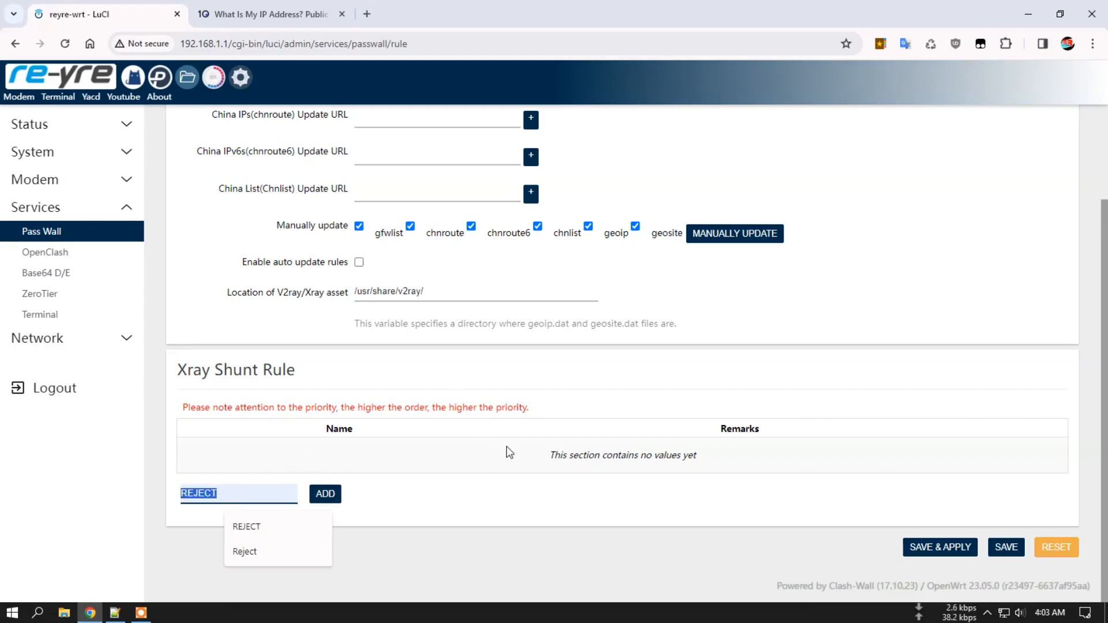
type("a")
key("BackSpace")
type("ADBLOCK")
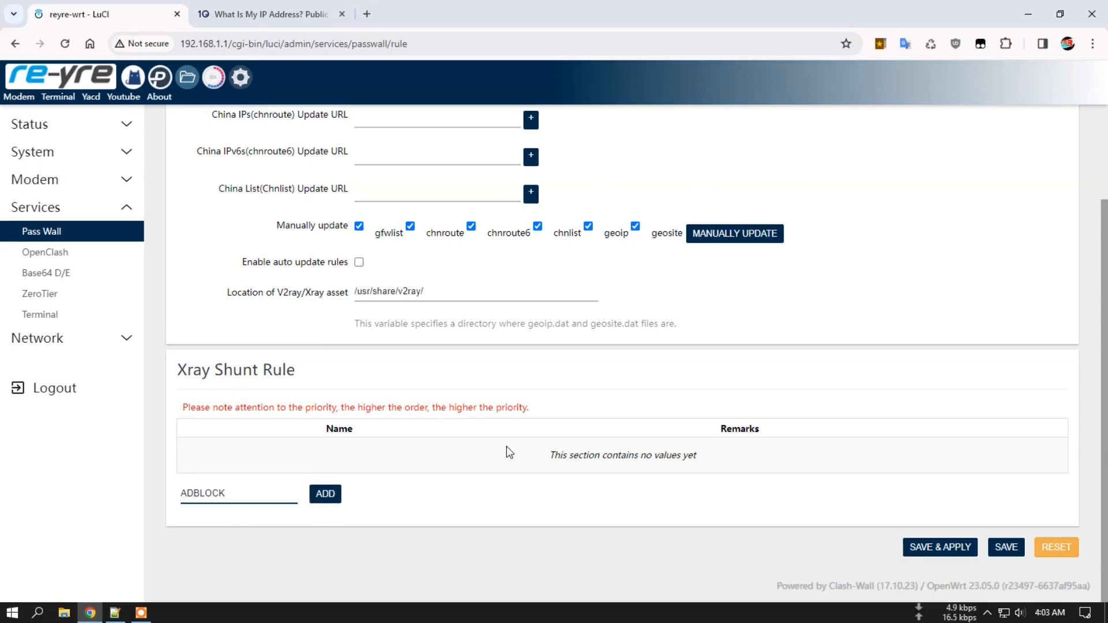
left_click(335, 495)
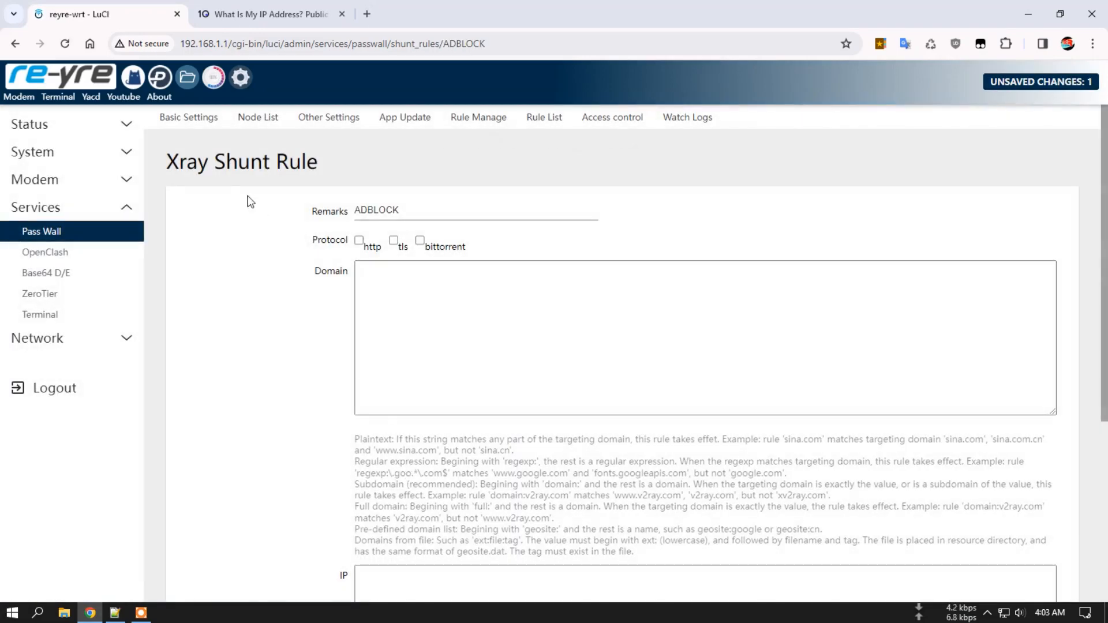
Examine the Domain and IP fields of the ADBLOCK shunt rule and their format instructions.
left_click(390, 282)
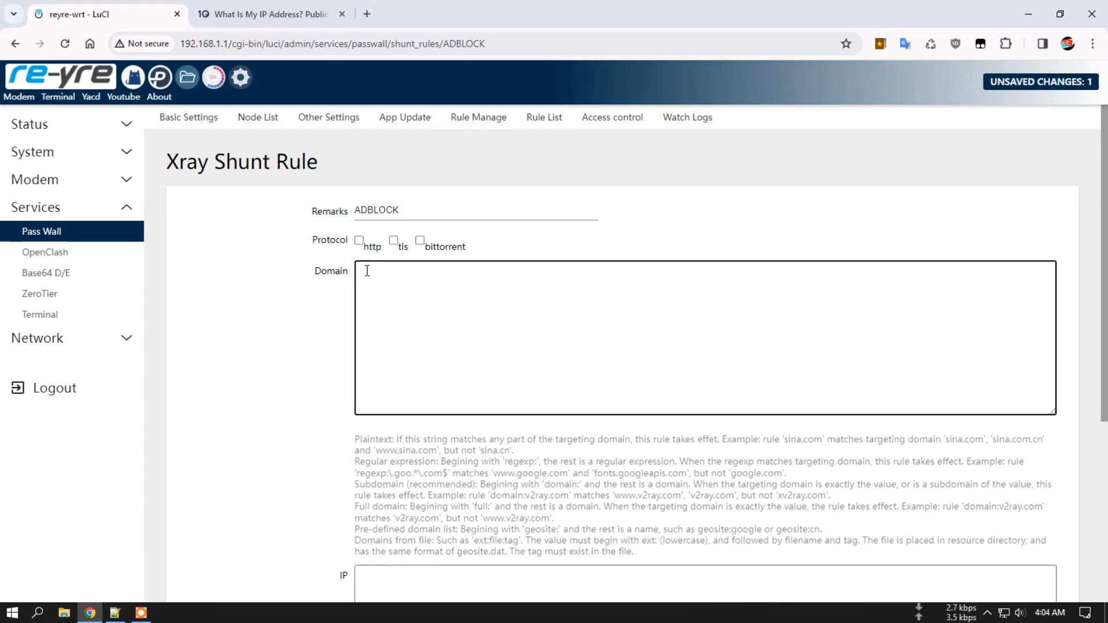
scroll(295, 433, "down", 5)
left_click(372, 304)
left_click(260, 402)
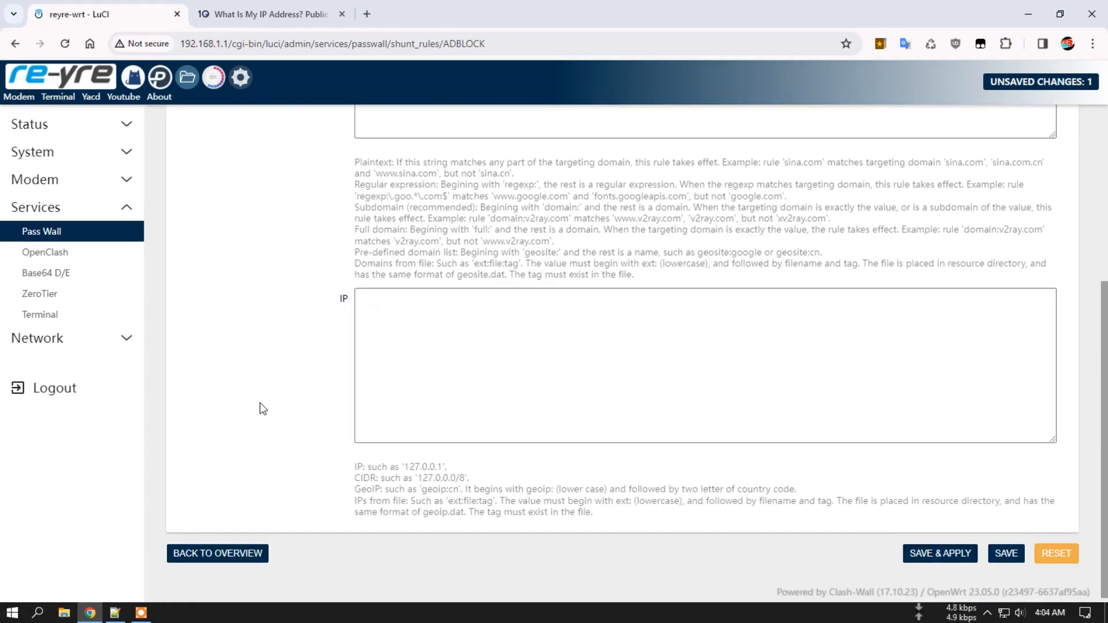
scroll(260, 403, "up", 3)
scroll(268, 392, "up", 2)
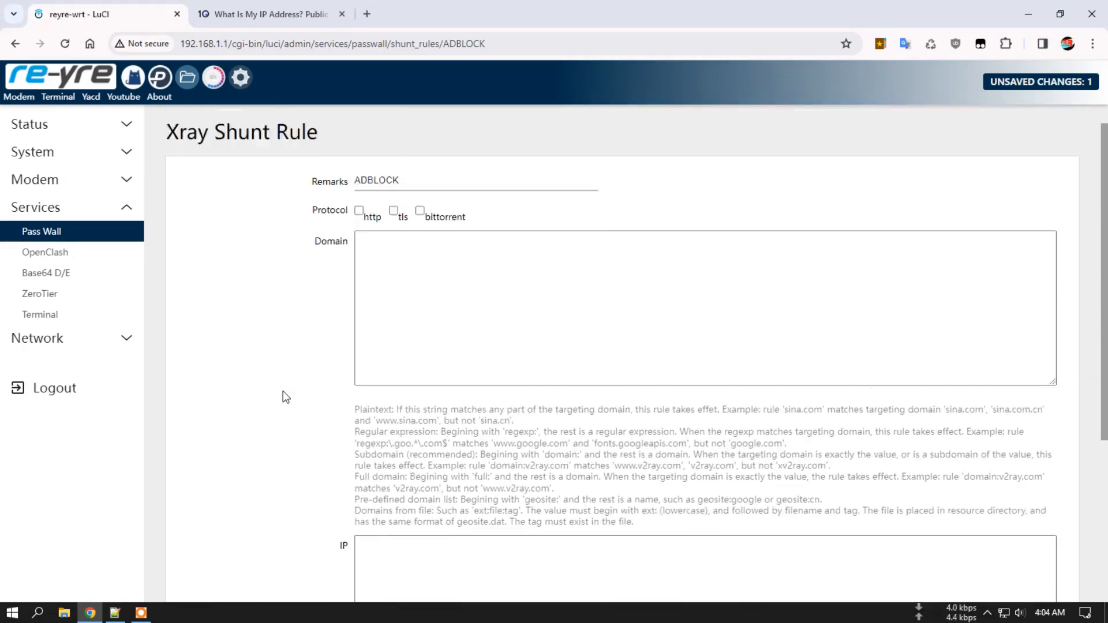
scroll(282, 391, "up", 1)
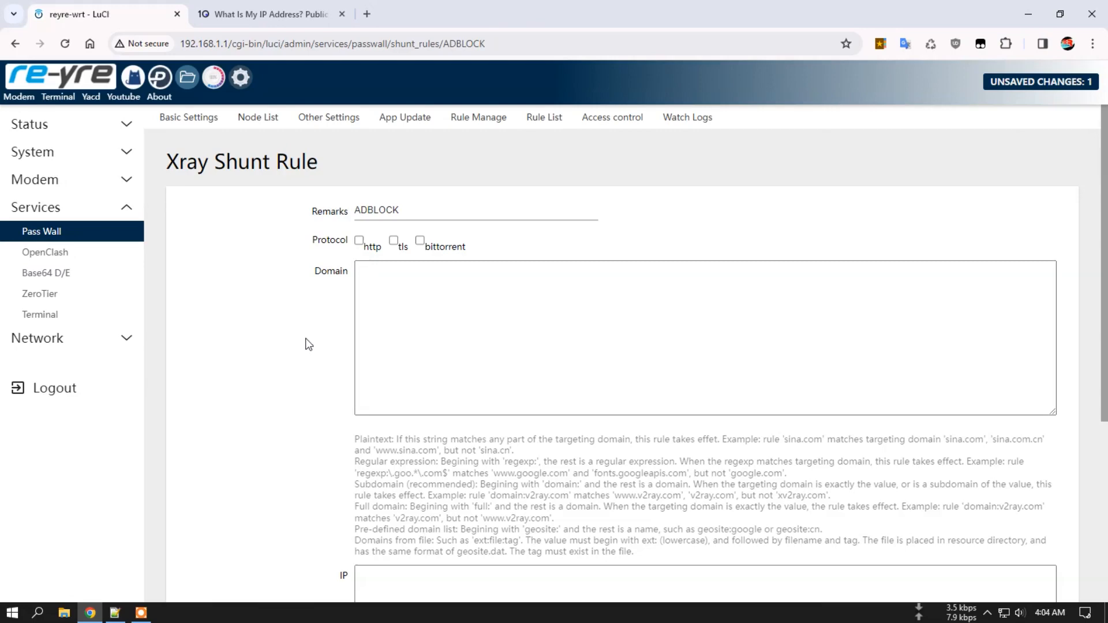
scroll(306, 343, "down", 3)
left_click(386, 378)
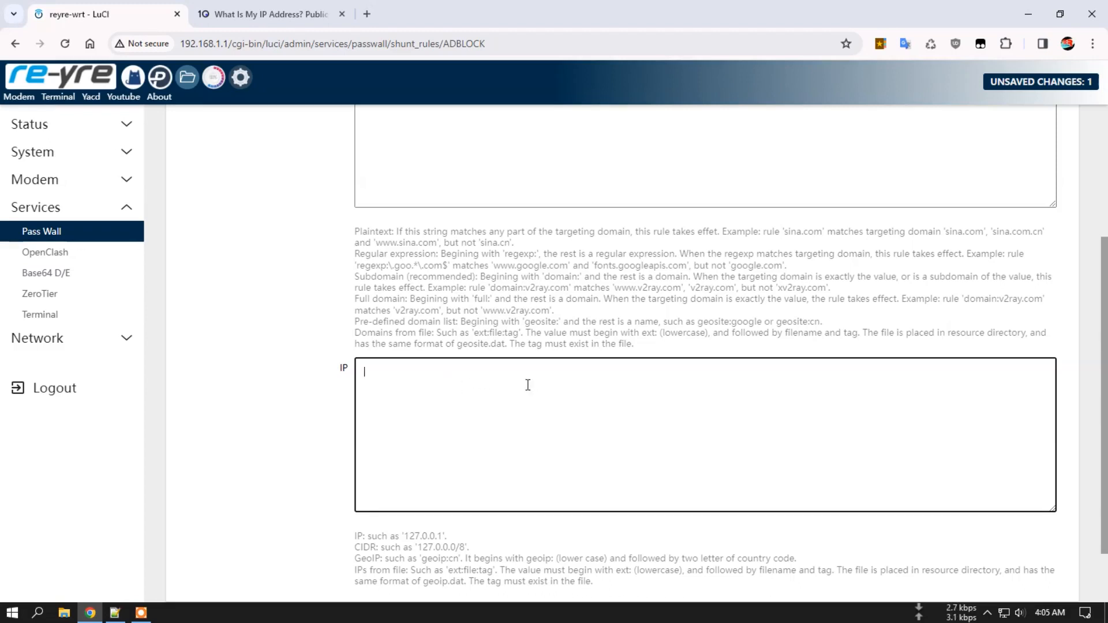
scroll(681, 410, "up", 2)
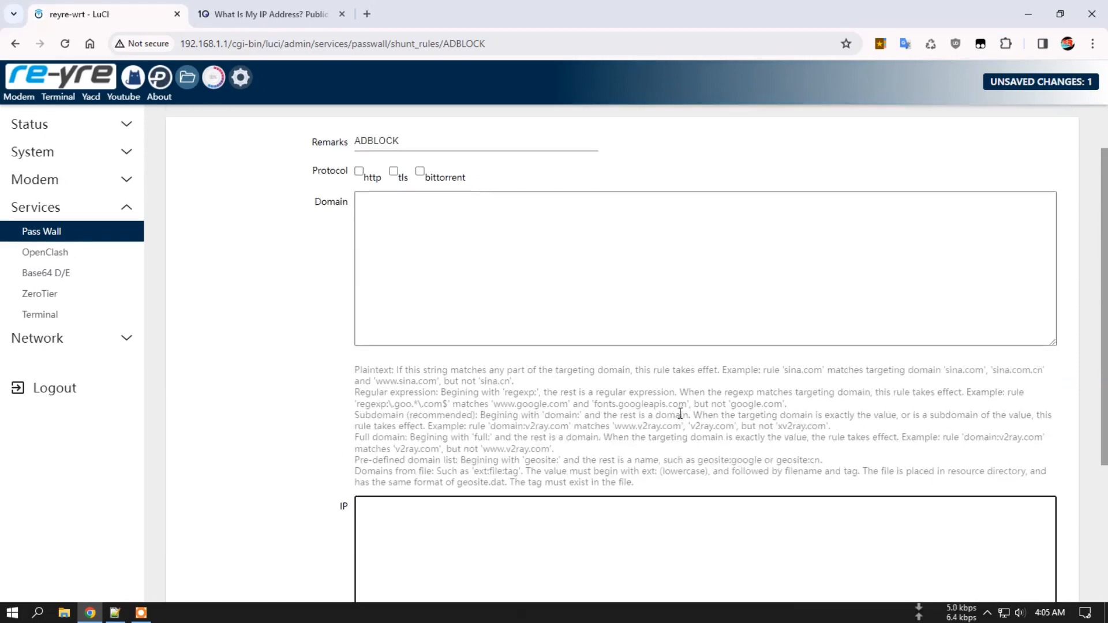
scroll(474, 425, "down", 2)
left_click(402, 380)
scroll(548, 404, "up", 3)
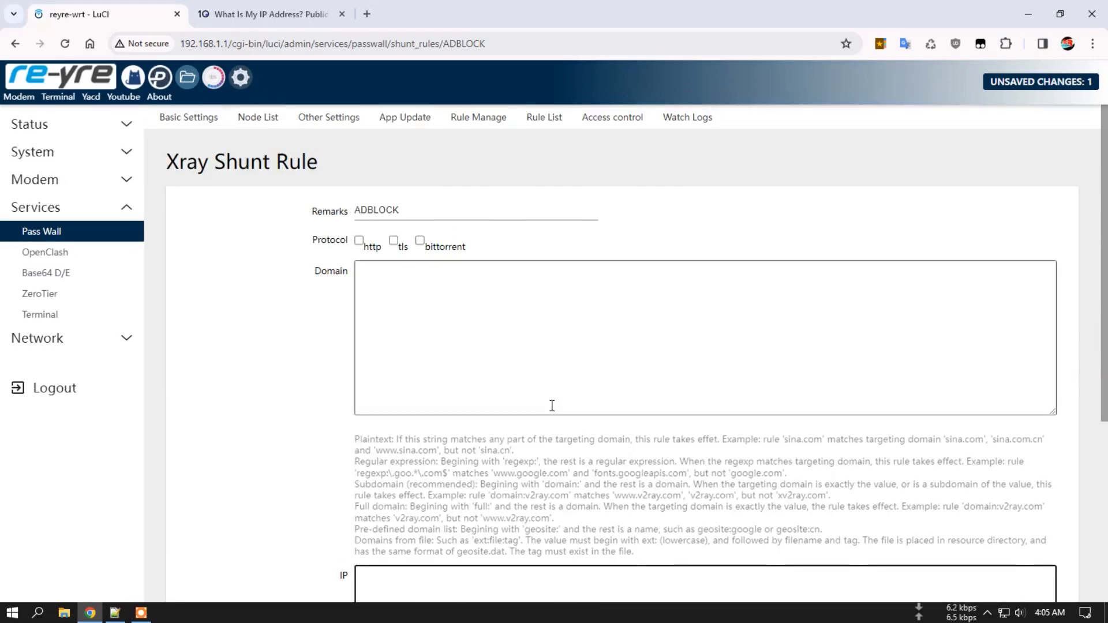
scroll(420, 364, "down", 2)
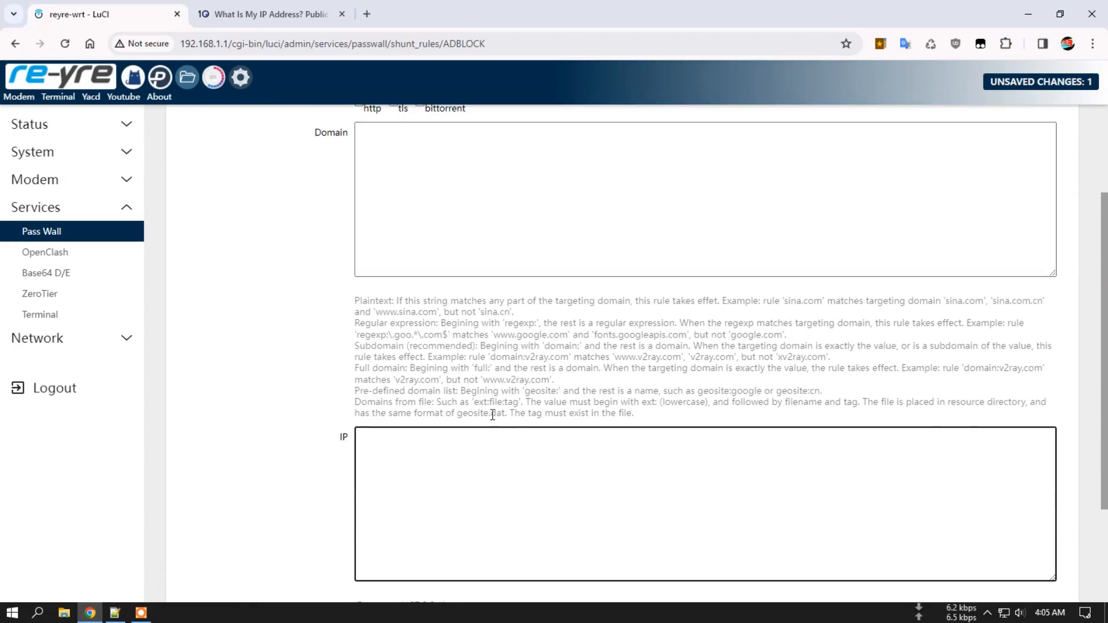
scroll(494, 413, "up", 3)
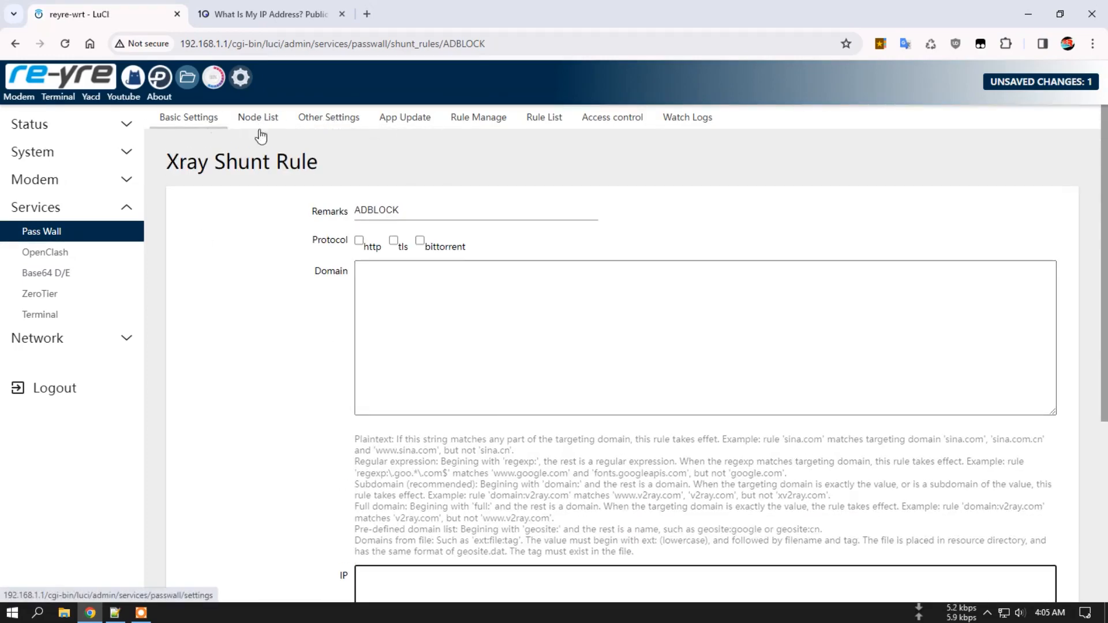
scroll(241, 332, "down", 1)
scroll(242, 328, "down", 1)
Copy the entire domain list from the open Notepad++ document and paste it into the ADBLOCK rule's Domain field.
left_click(456, 212)
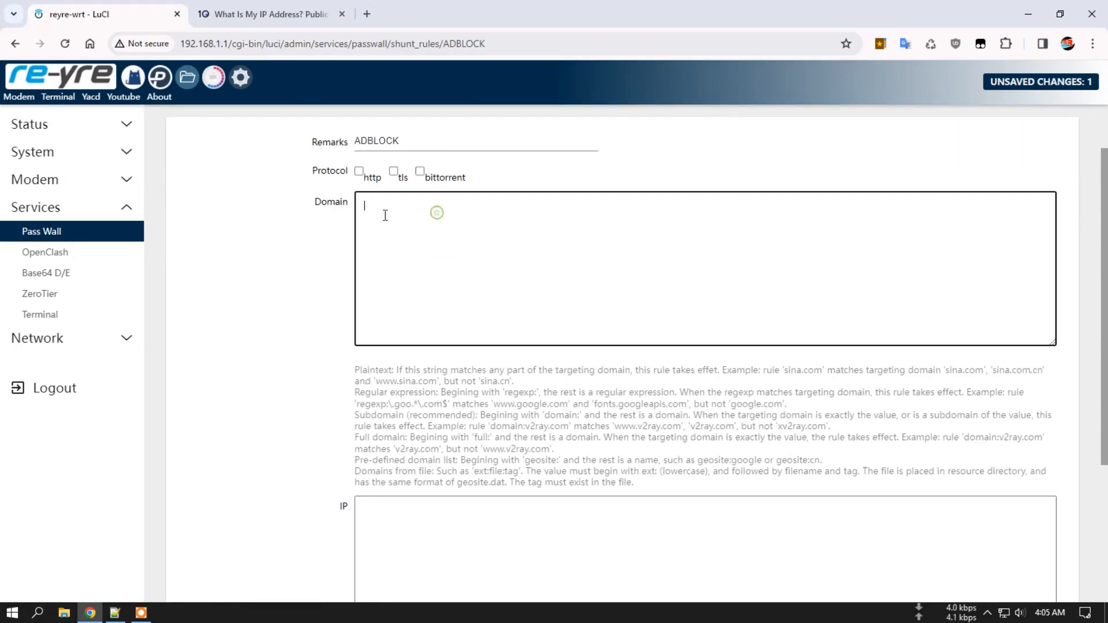
left_click(115, 612)
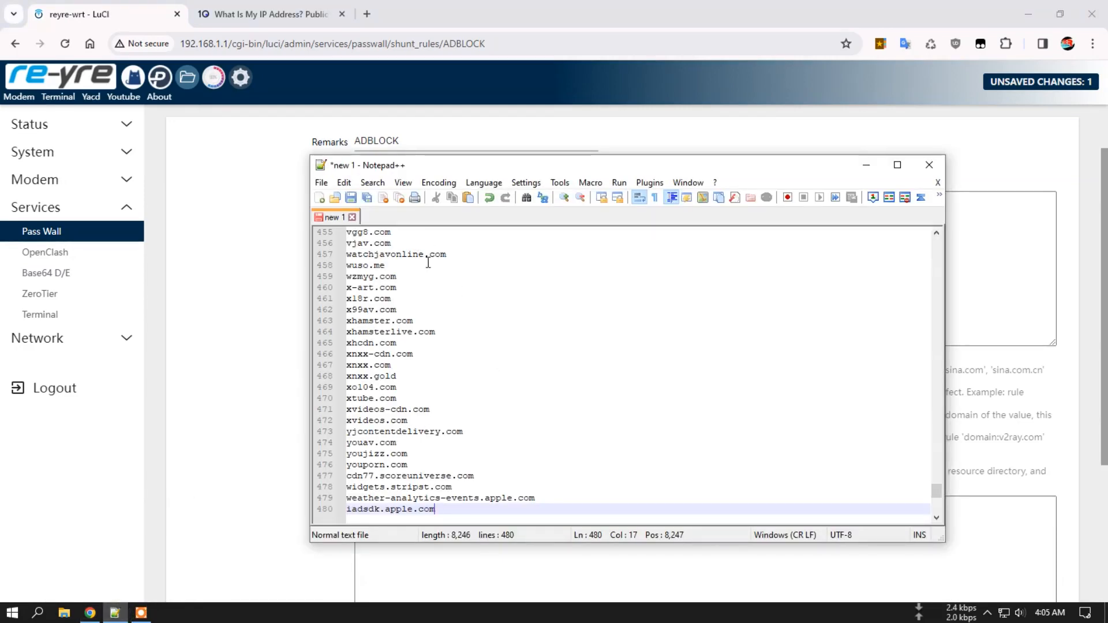
scroll(428, 262, "down", 7)
scroll(445, 292, "up", 17)
left_click(492, 302)
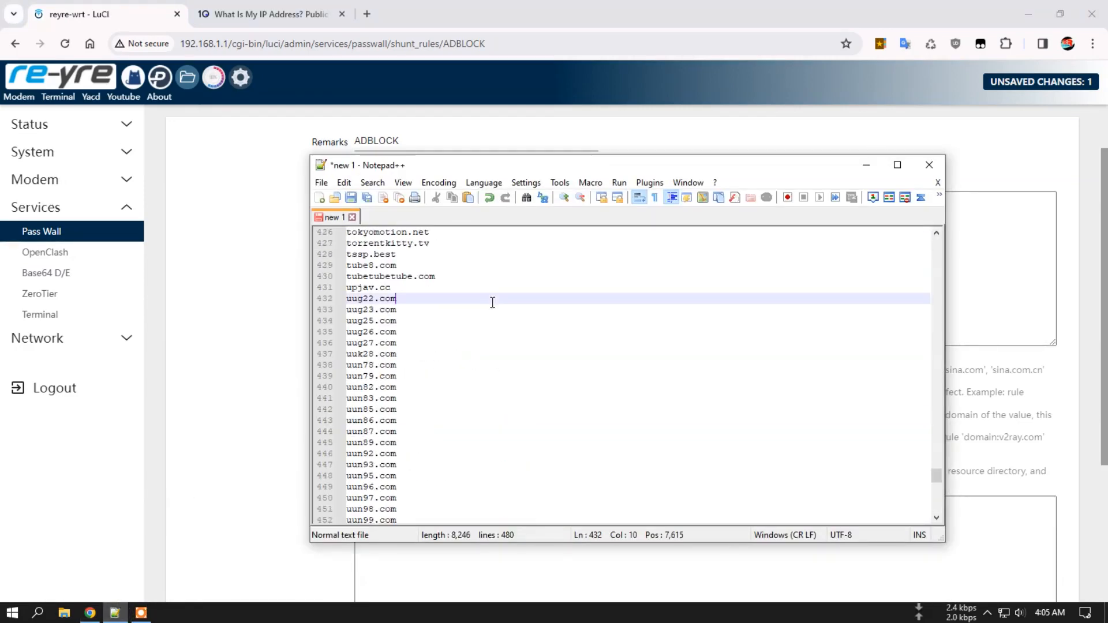
key("ctrl+a")
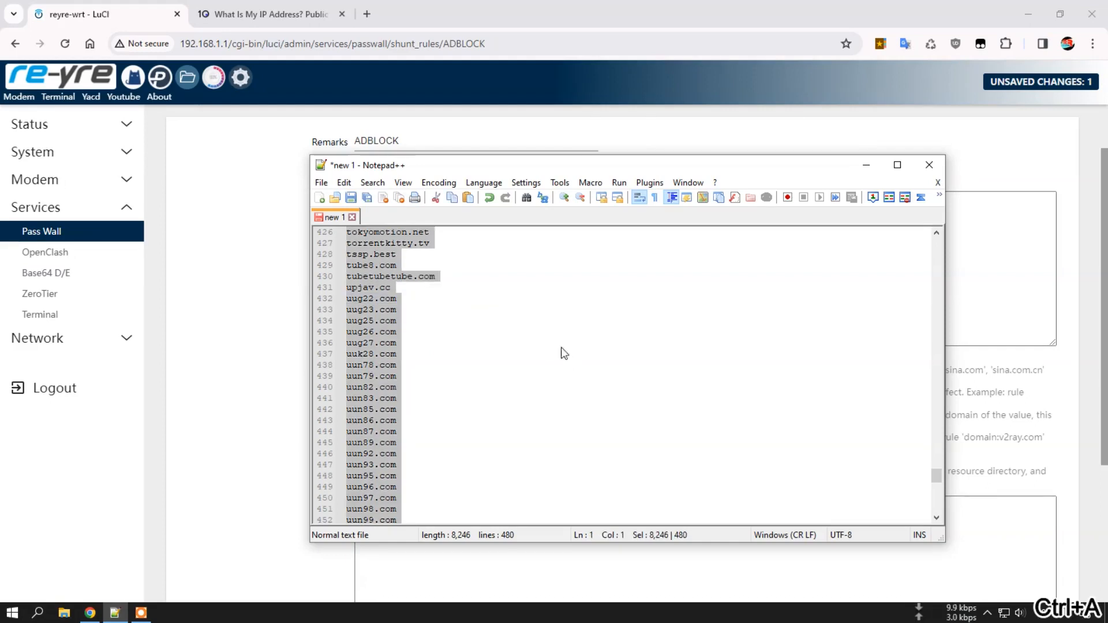
right_click(373, 254)
left_click(411, 272)
left_click(394, 230)
right_click(363, 207)
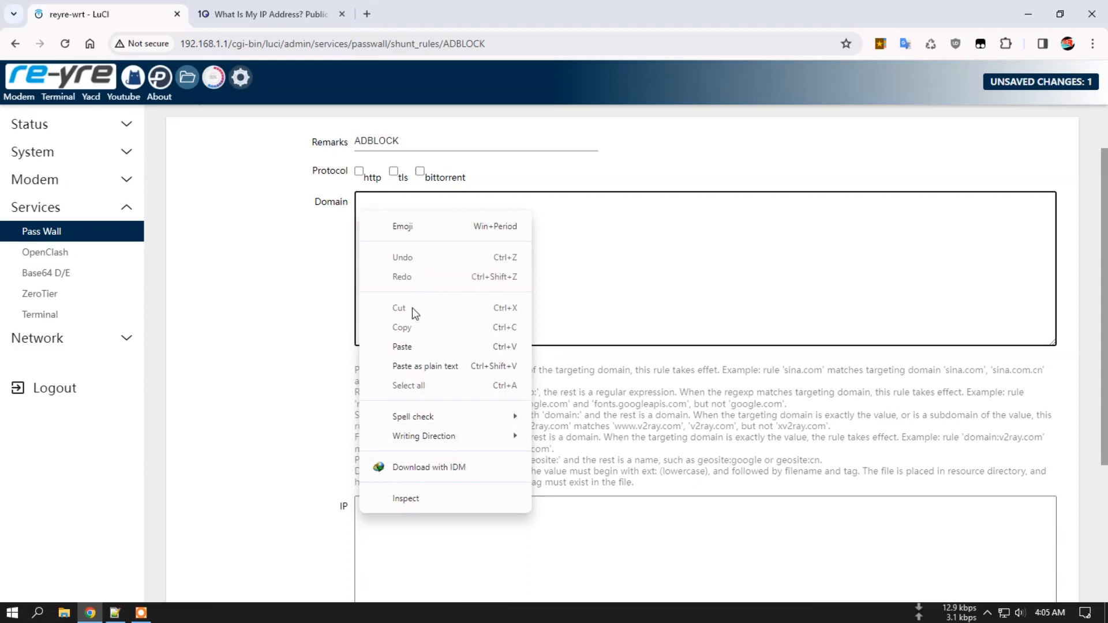
left_click(411, 346)
Look over the pasted domains, leave the IP field empty, and save and apply the ADBLOCK rule.
scroll(438, 306, "up", 20)
left_click(419, 211)
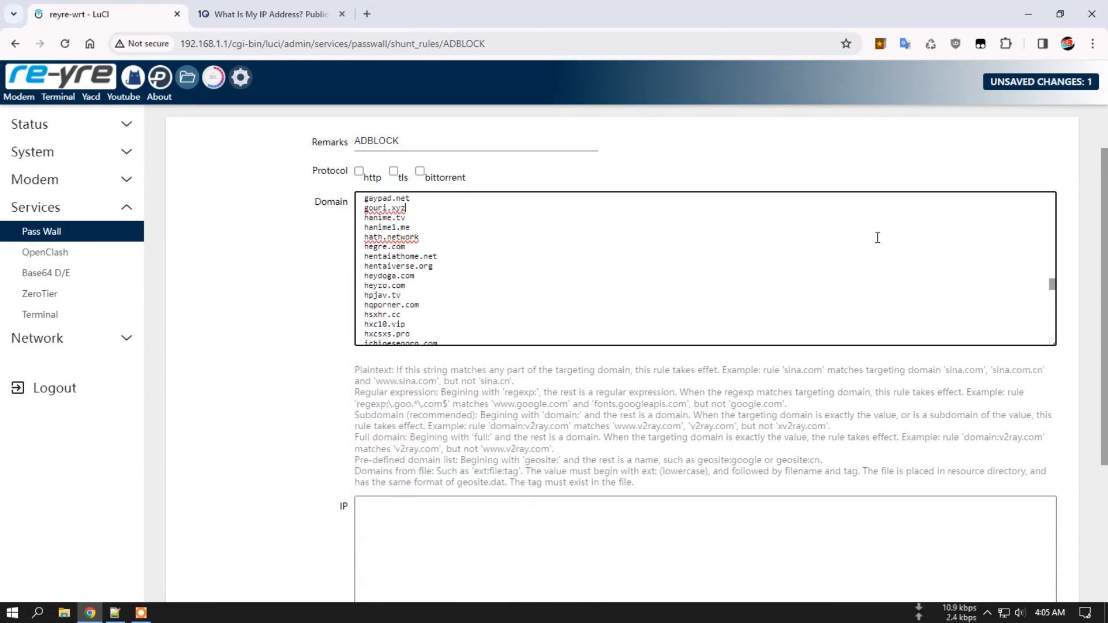
left_click_drag(364, 199, 441, 236)
left_click(441, 236)
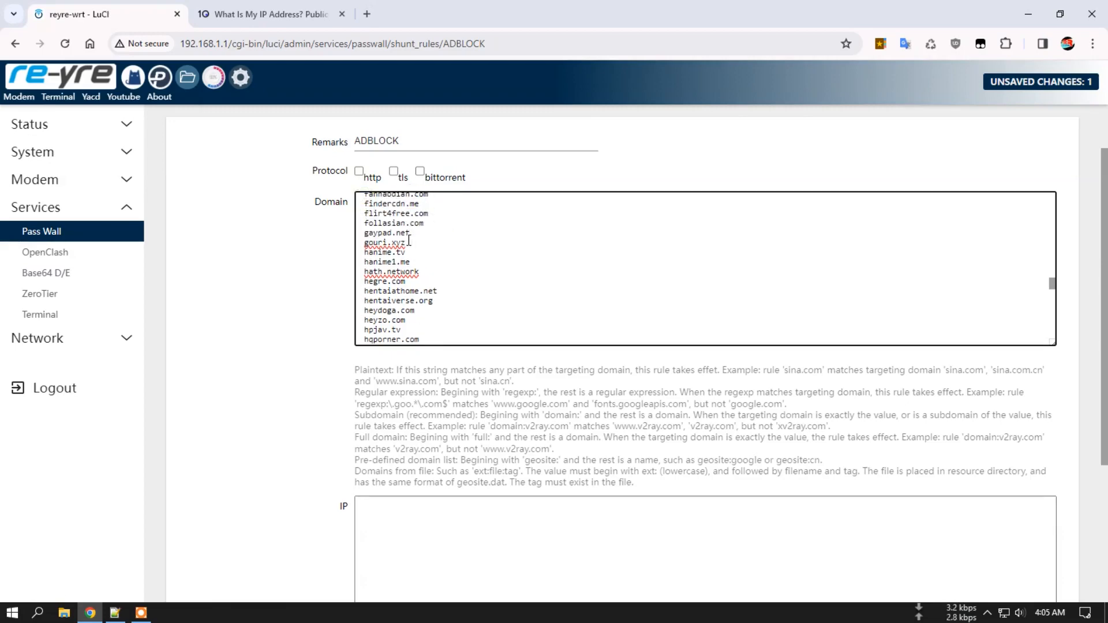
scroll(454, 304, "down", 10)
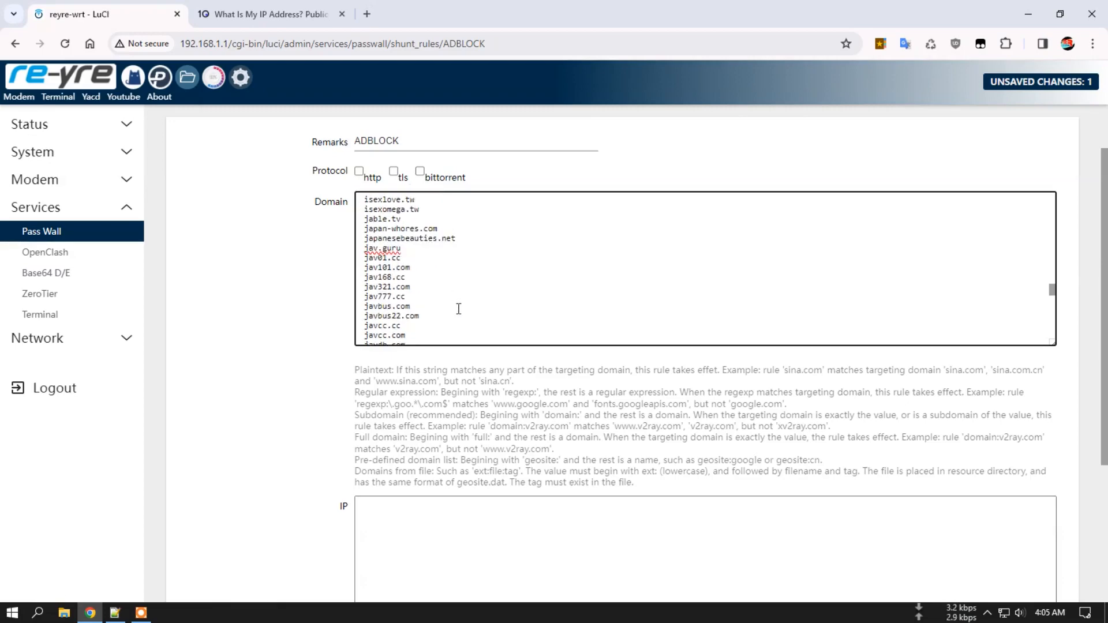
scroll(280, 335, "down", 4)
left_click(527, 346)
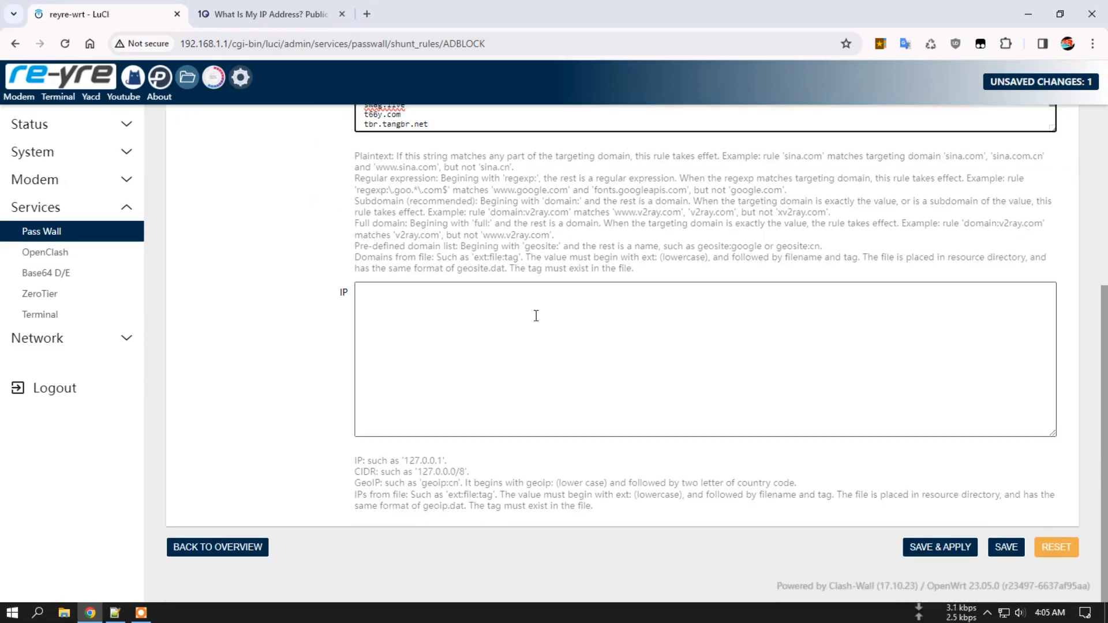
scroll(484, 306, "up", 4)
scroll(312, 376, "down", 2)
scroll(455, 222, "up", 6)
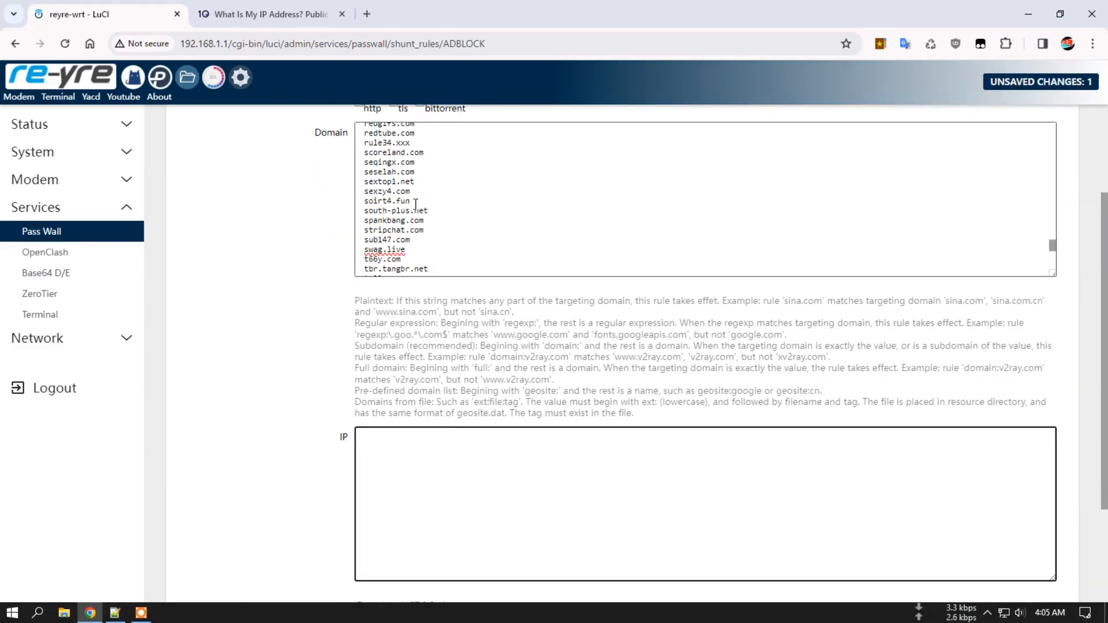
scroll(296, 284, "down", 3)
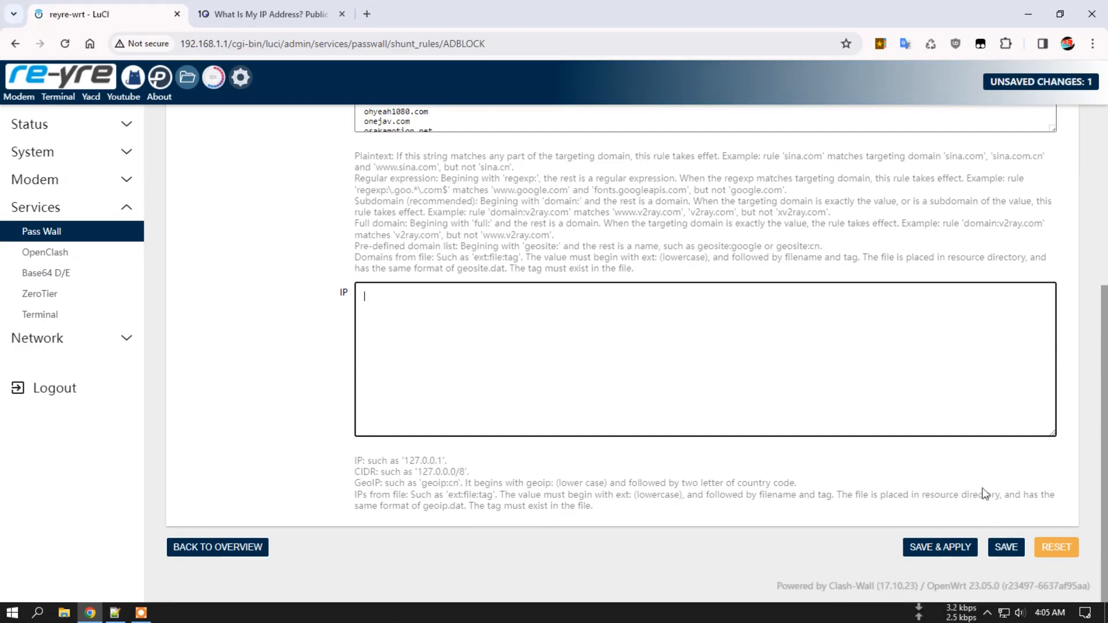
left_click(938, 548)
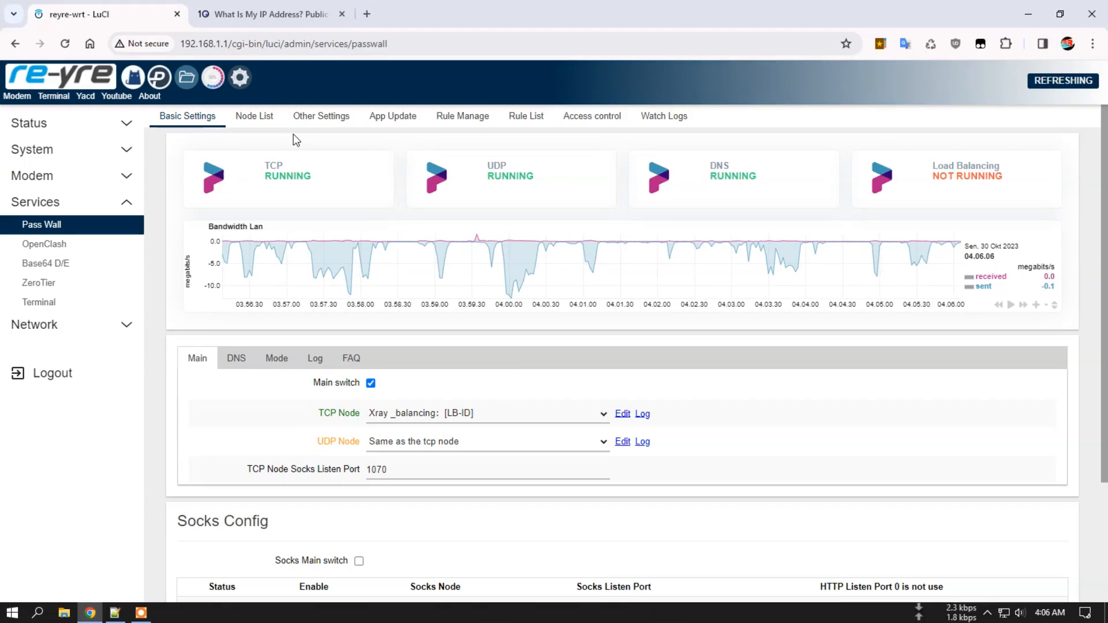
Open the rule management page and look over the Xray shunt rule list with the ADBLOCK entry.
left_click(473, 121)
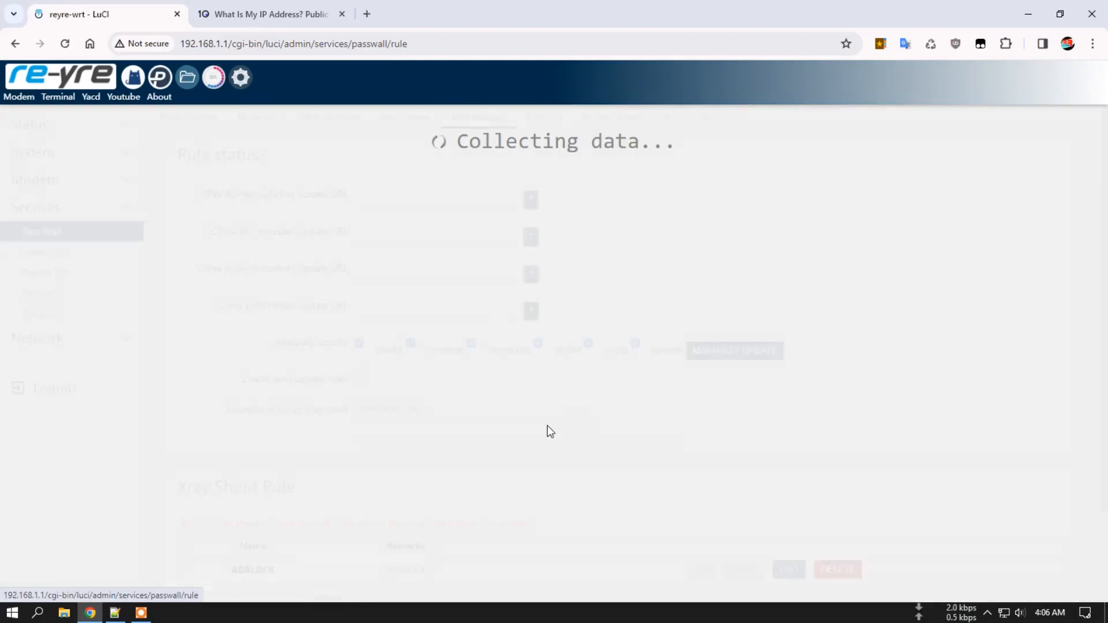
scroll(242, 470, "down", 2)
scroll(519, 464, "up", 2)
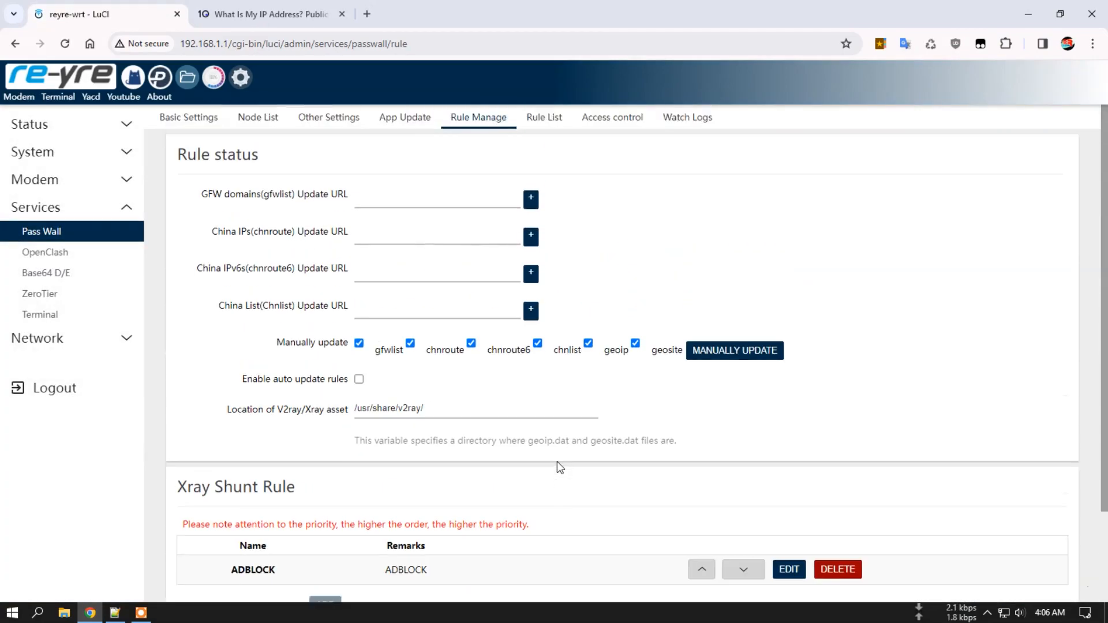
scroll(496, 496, "down", 2)
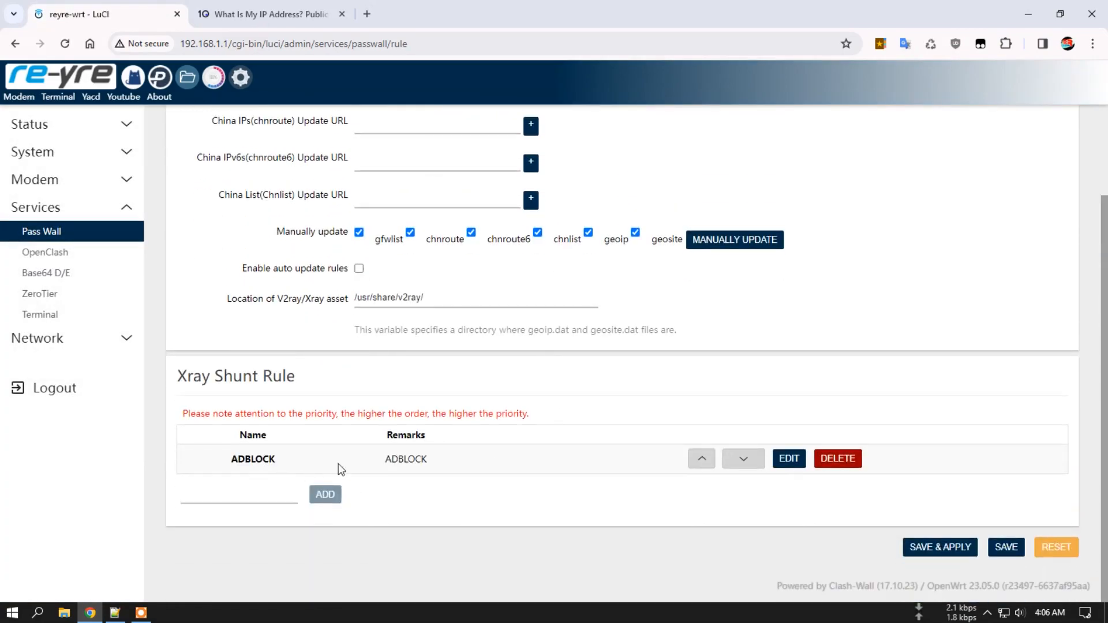
scroll(581, 460, "up", 2)
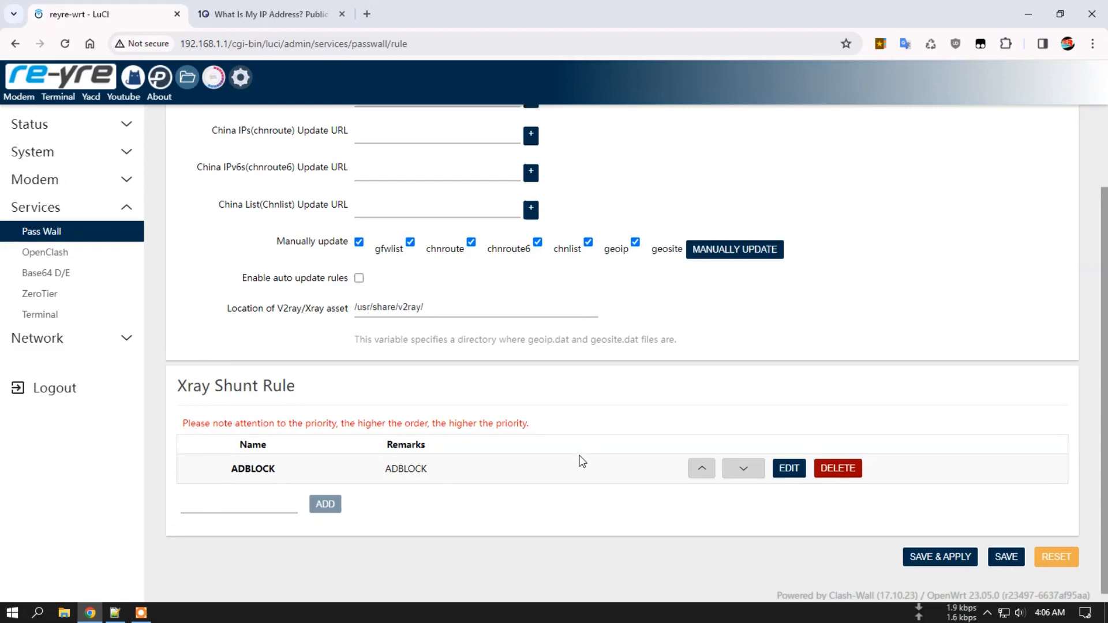
Add a new node in the node list, name it RULES, and set its protocol to Shunt.
left_click(263, 121)
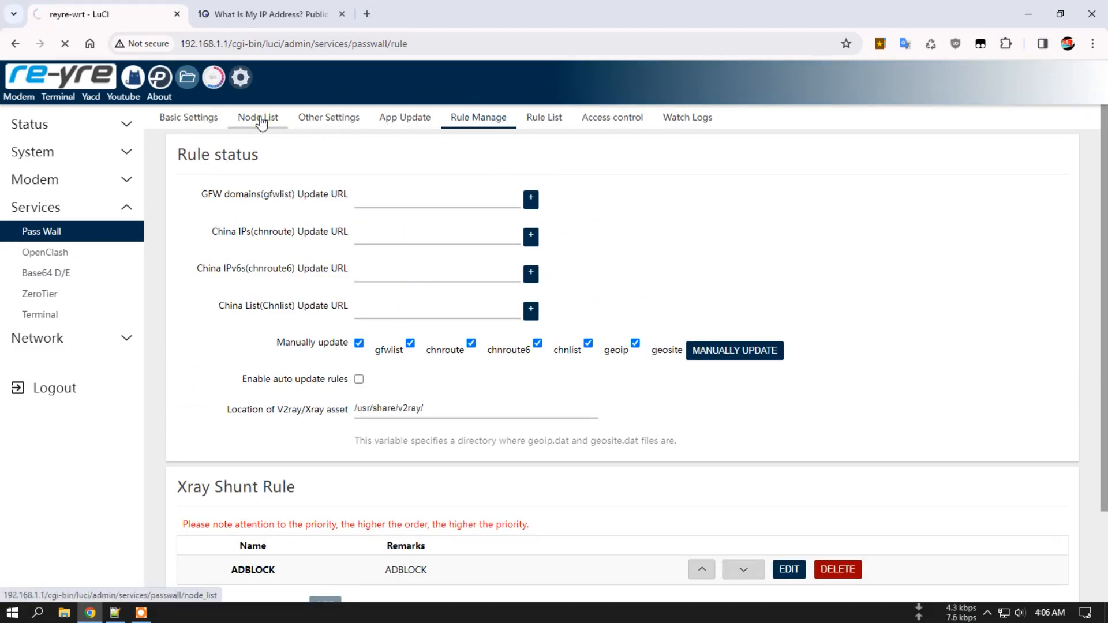
scroll(318, 438, "down", 2)
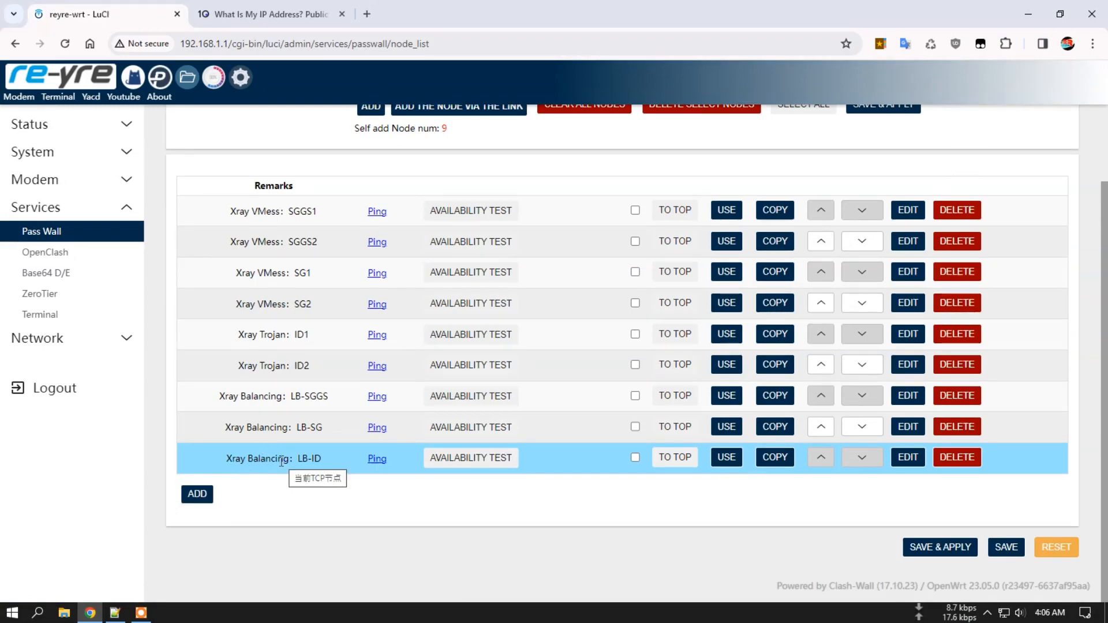
left_click(200, 496)
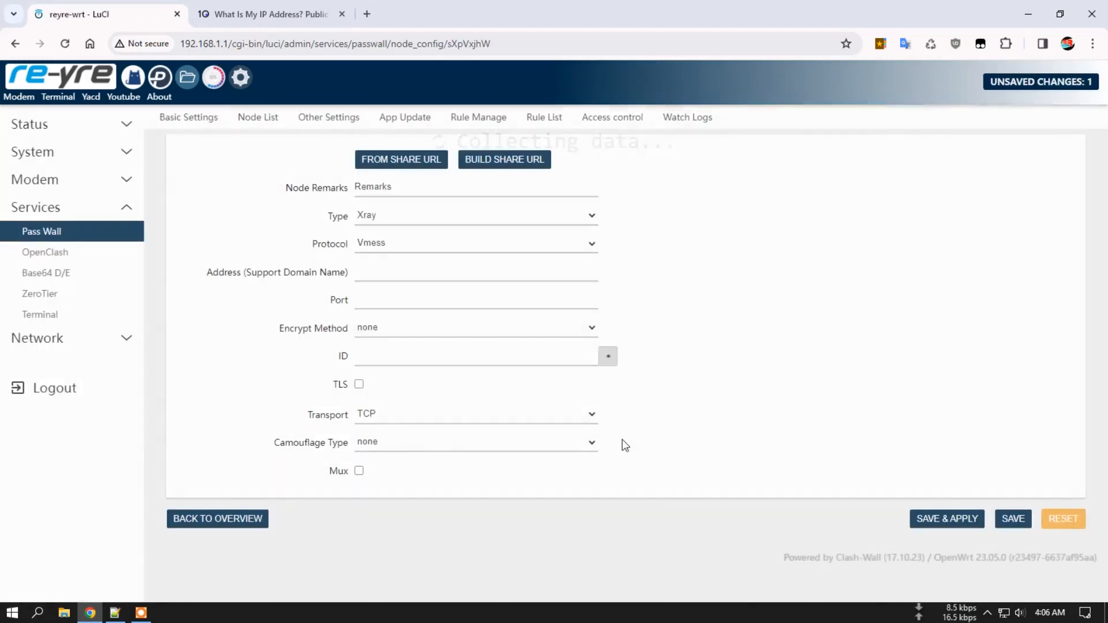
left_click(369, 190)
double_click(369, 190)
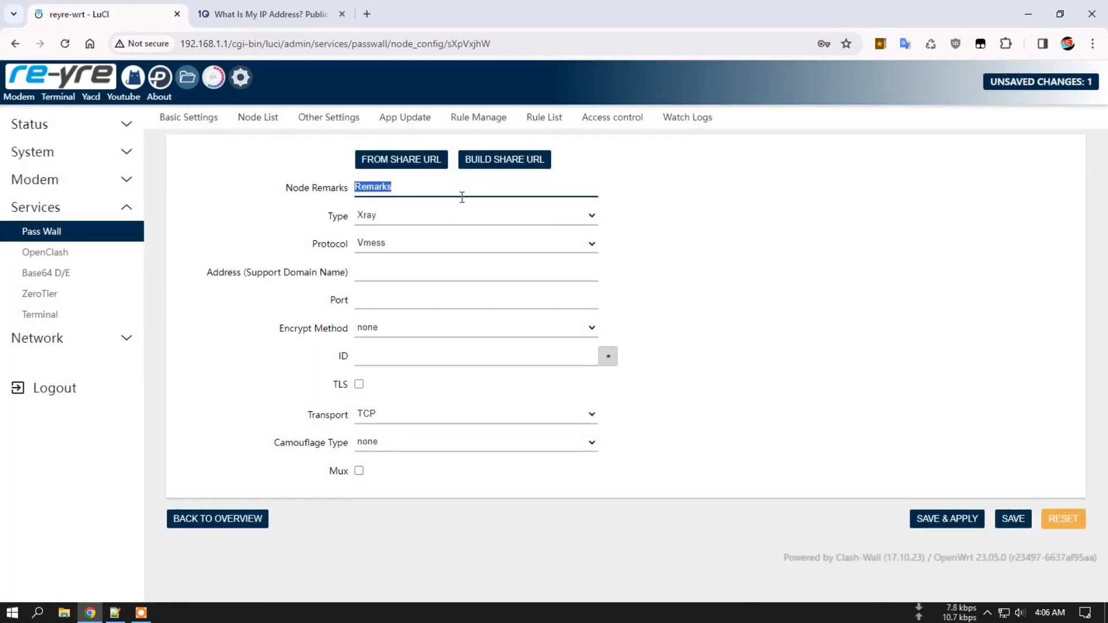
type("RULES")
left_click(394, 250)
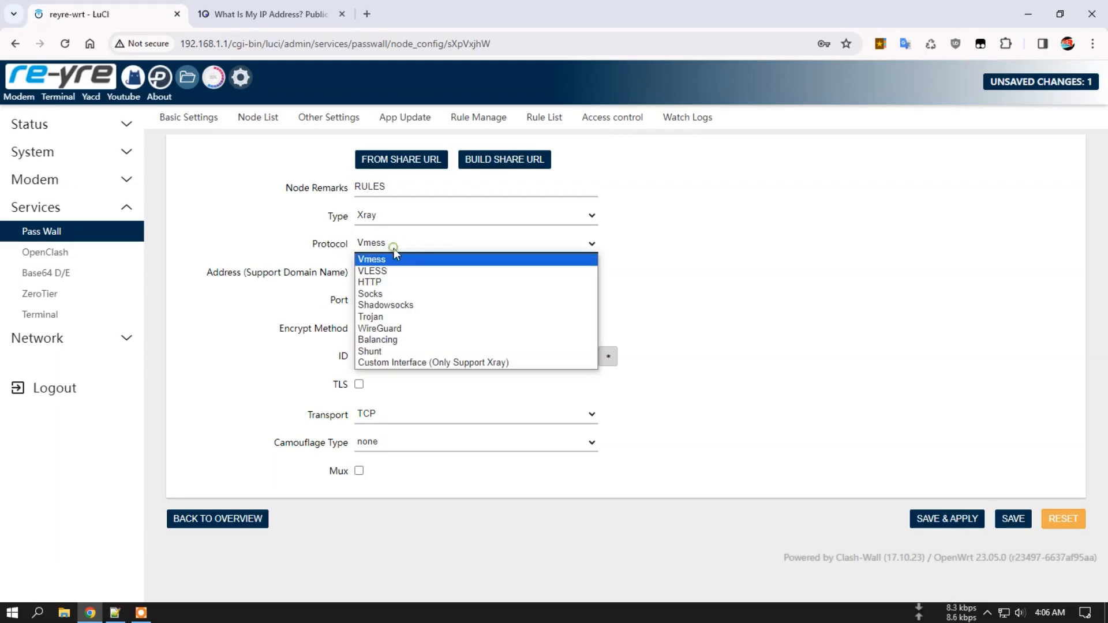
left_click(372, 354)
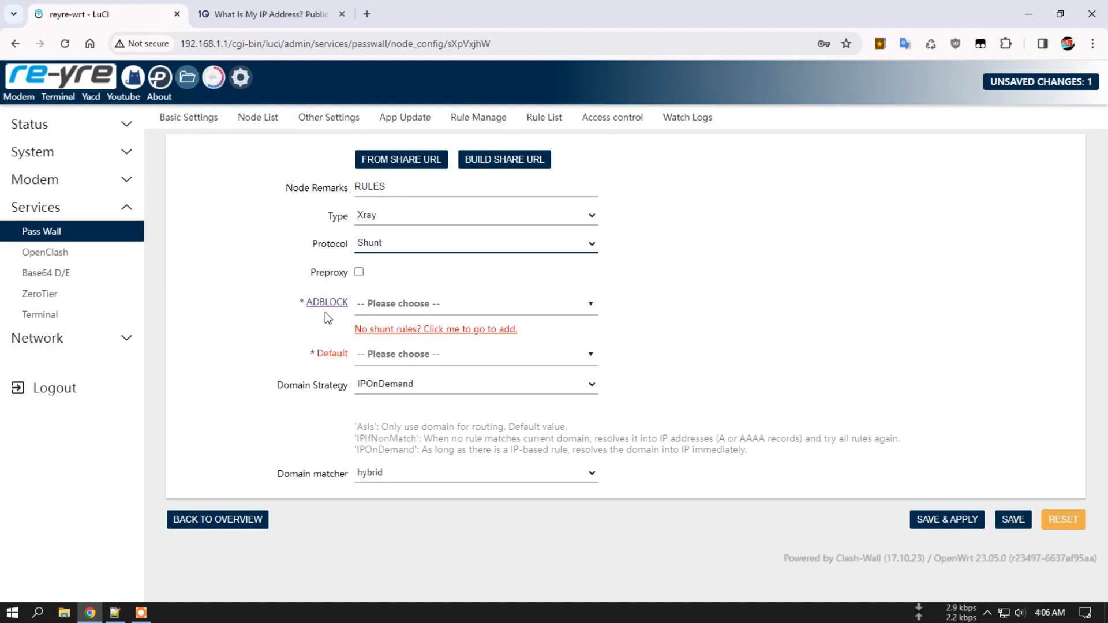
Try the Xray VMess SGGS1 node and the LB-SGGS balancing node as targets for the ADBLOCK rule.
left_click(422, 308)
scroll(452, 401, "down", 1)
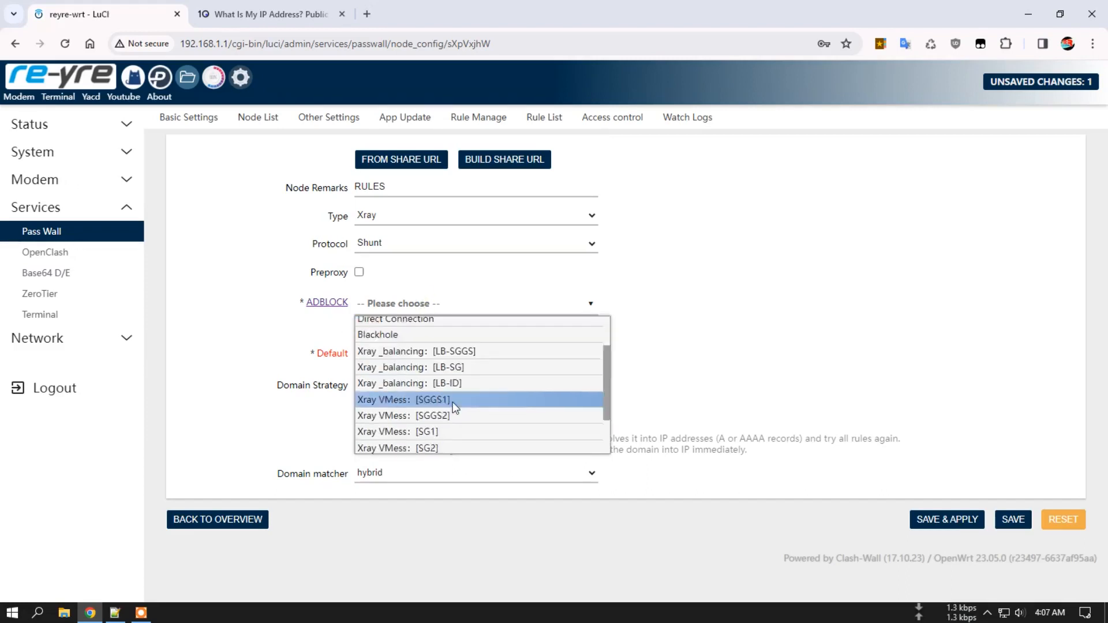
scroll(452, 402, "down", 2)
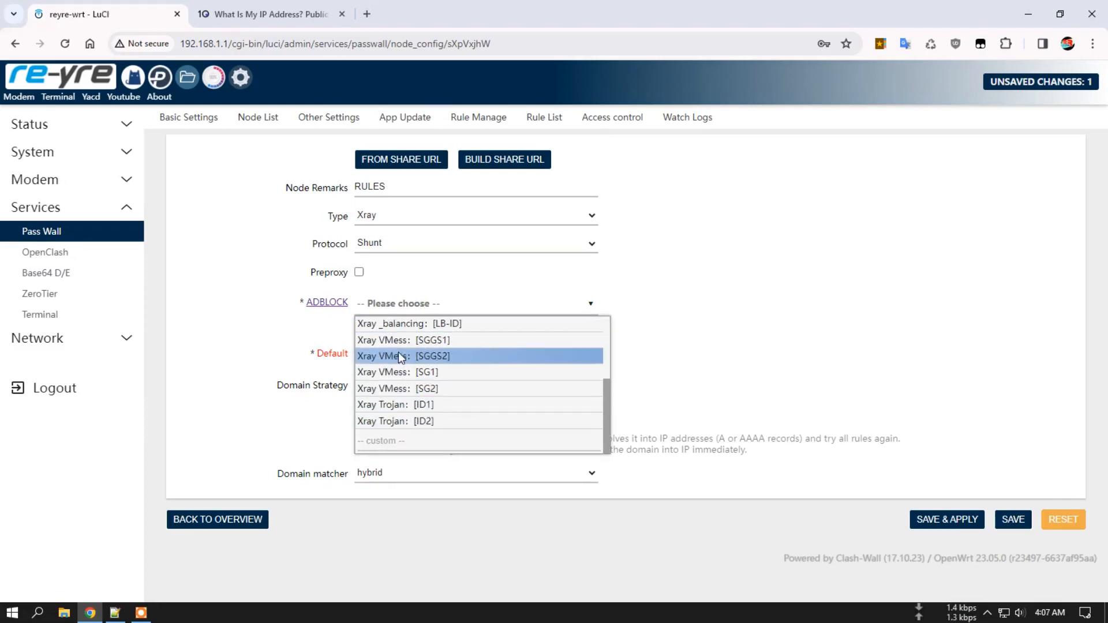
left_click(463, 339)
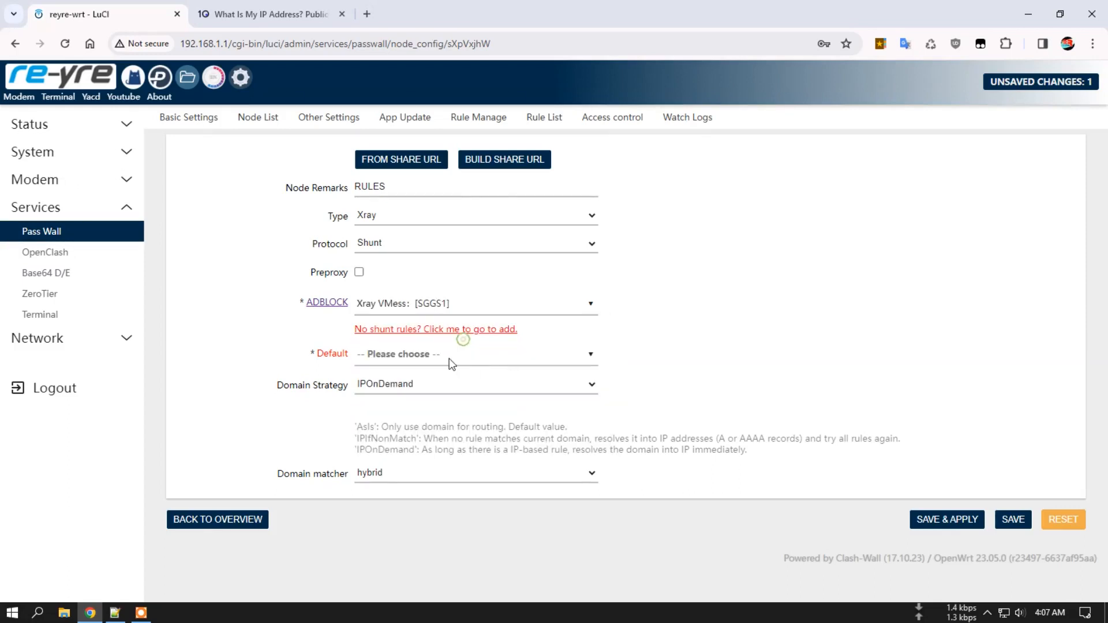
left_click(433, 305)
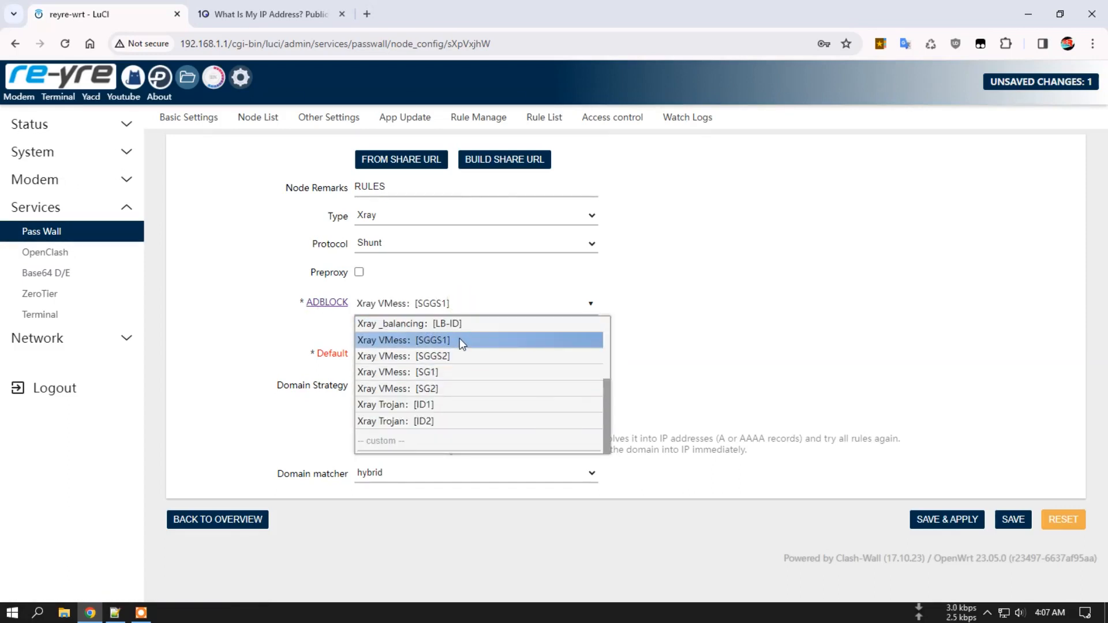
scroll(445, 340, "up", 3)
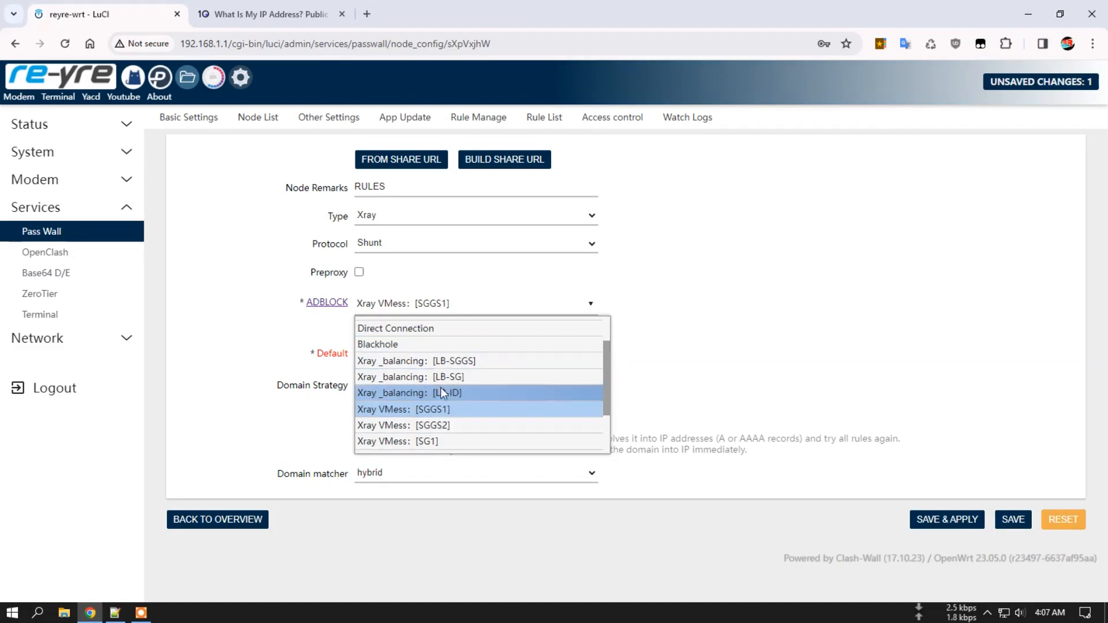
left_click(457, 362)
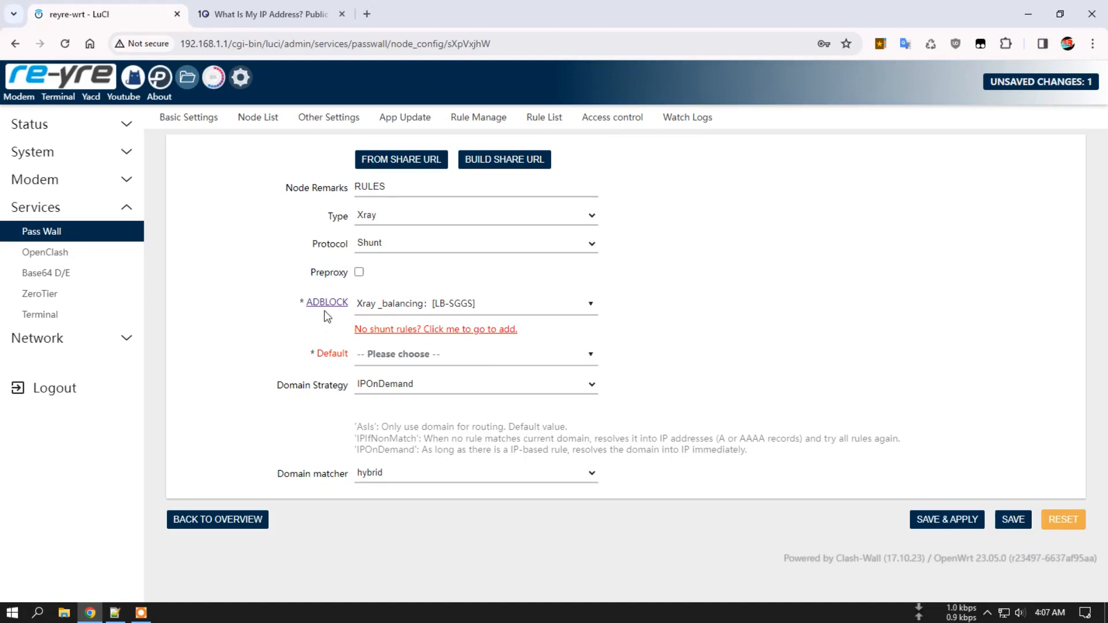
Set the ADBLOCK rule's target to Blackhole in the RULES node.
left_click(475, 304)
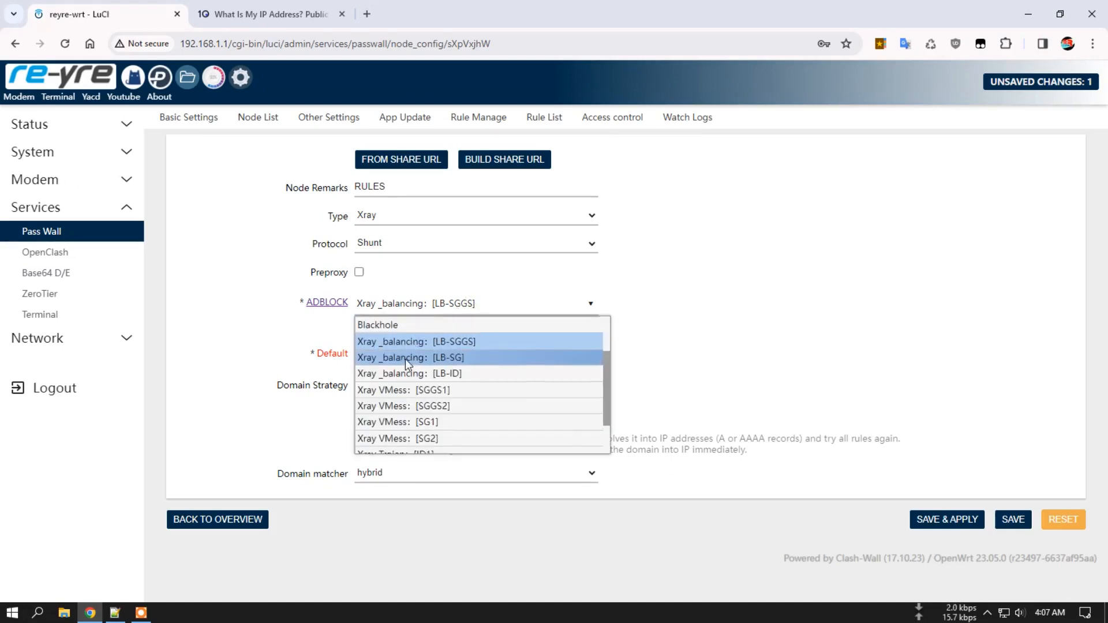
scroll(398, 359, "up", 2)
left_click(397, 390)
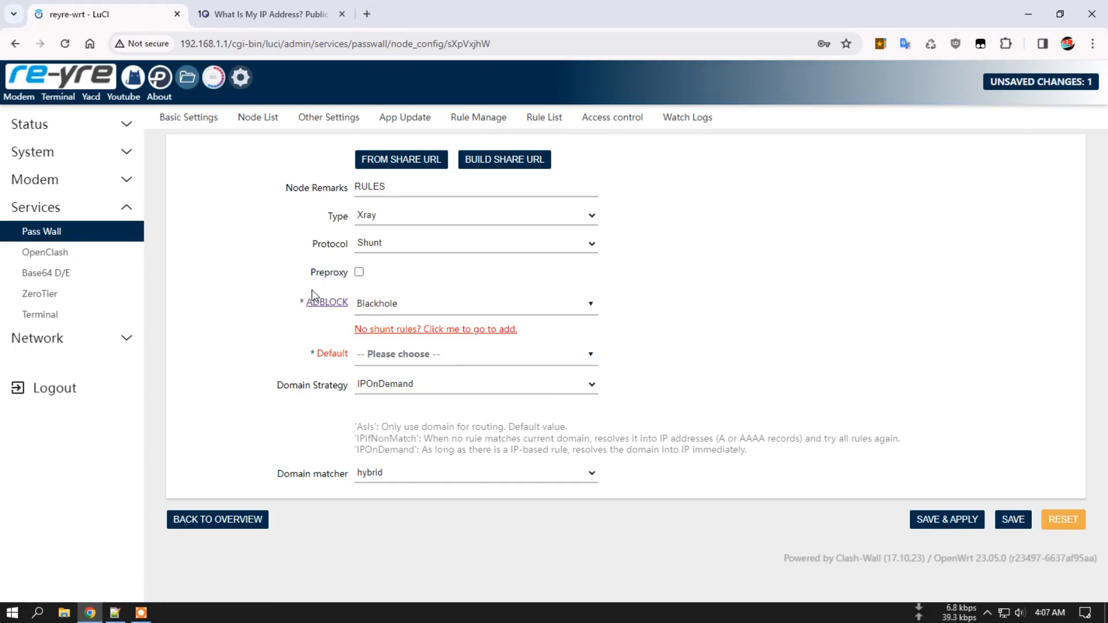
Try Direct Connection as the ADBLOCK rule's target and set it back to Blackhole.
left_click(426, 308)
left_click(389, 324)
left_click(406, 308)
left_click(398, 339)
left_click(447, 311)
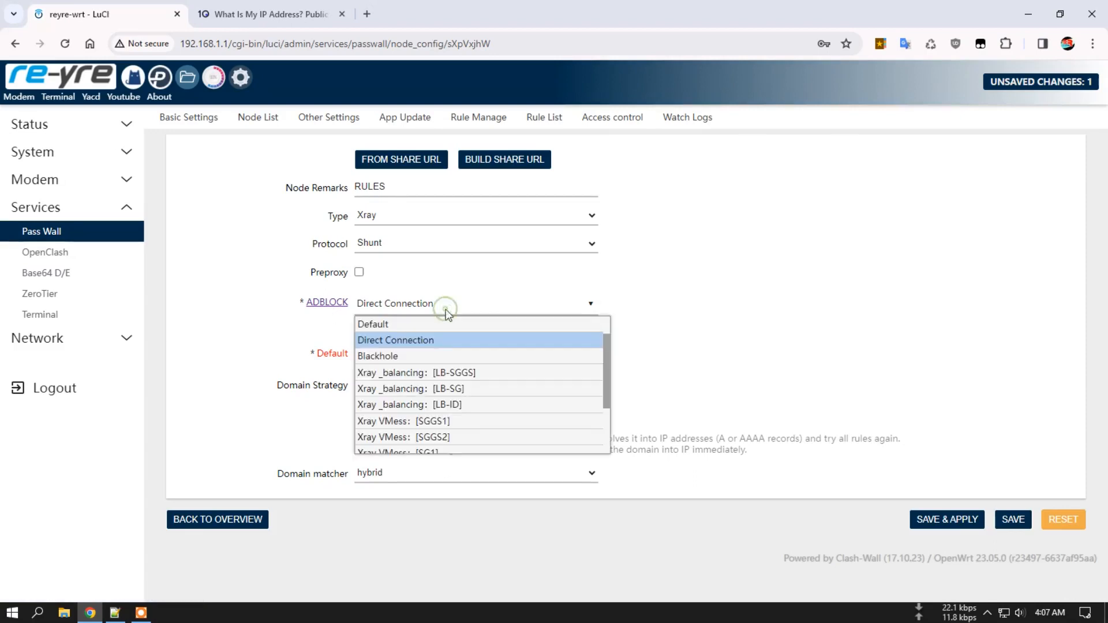
left_click(374, 357)
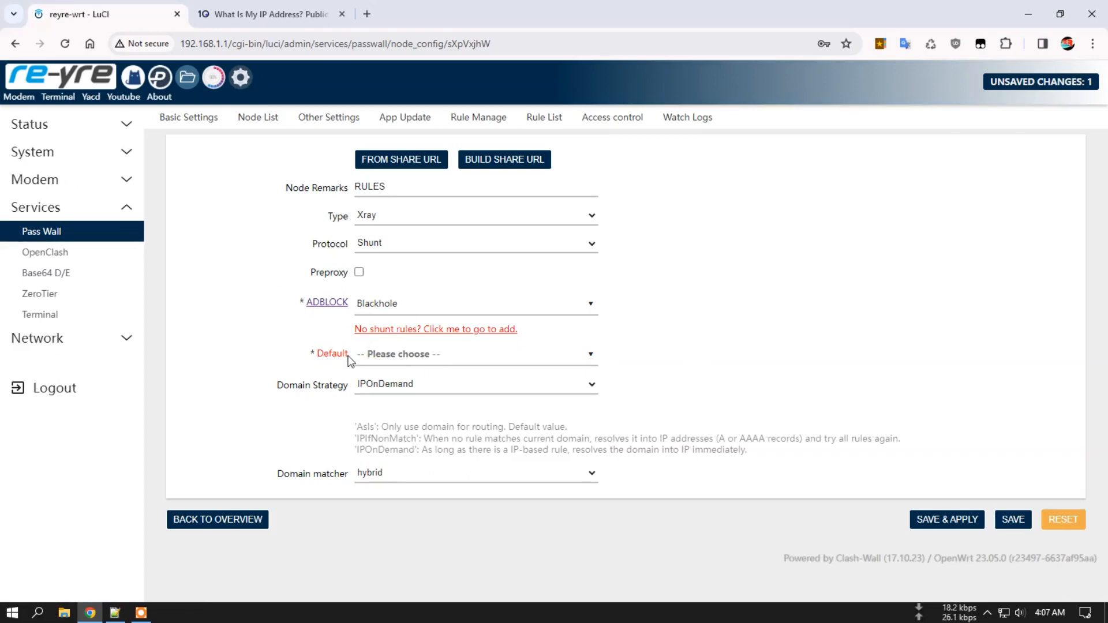
Set the Default route of the RULES node to the Xray balancing node LB-SGGS.
left_click(406, 355)
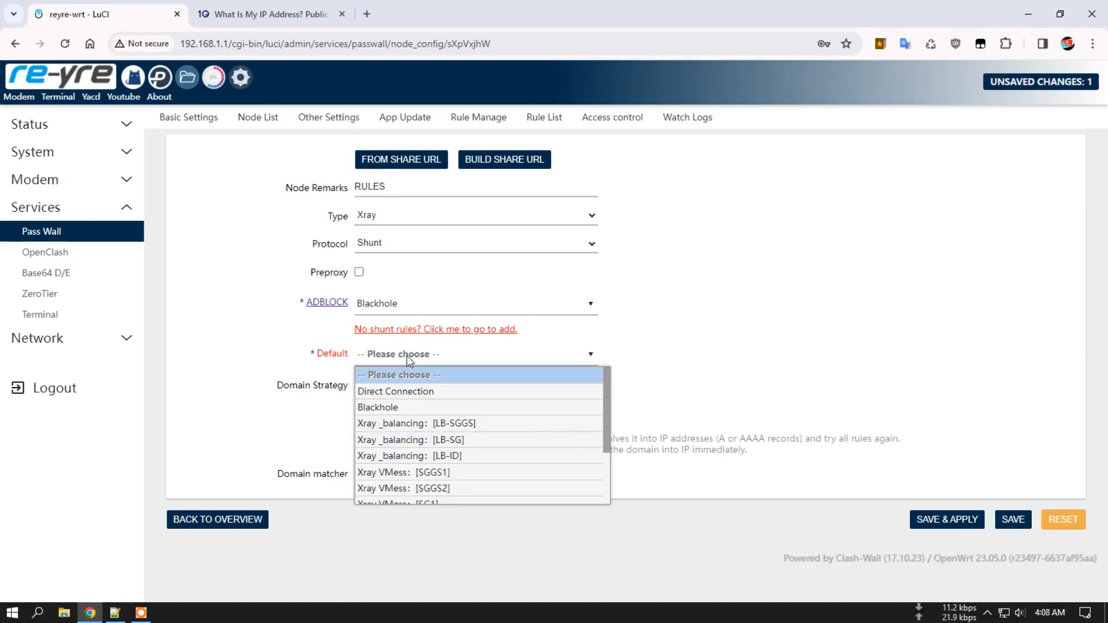
left_click(406, 356)
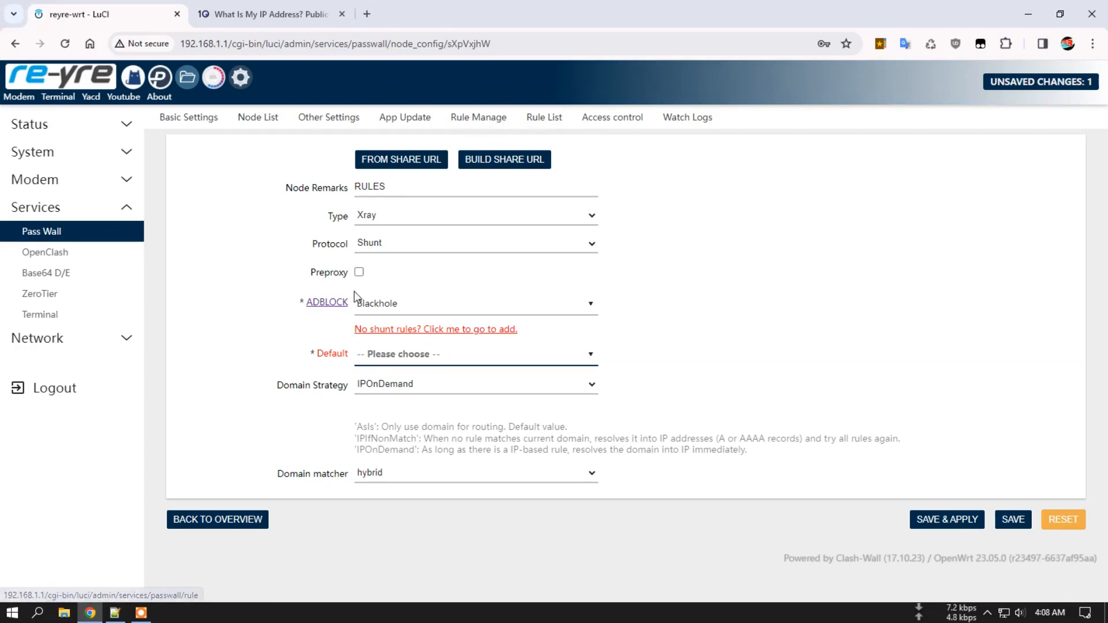
left_click(407, 355)
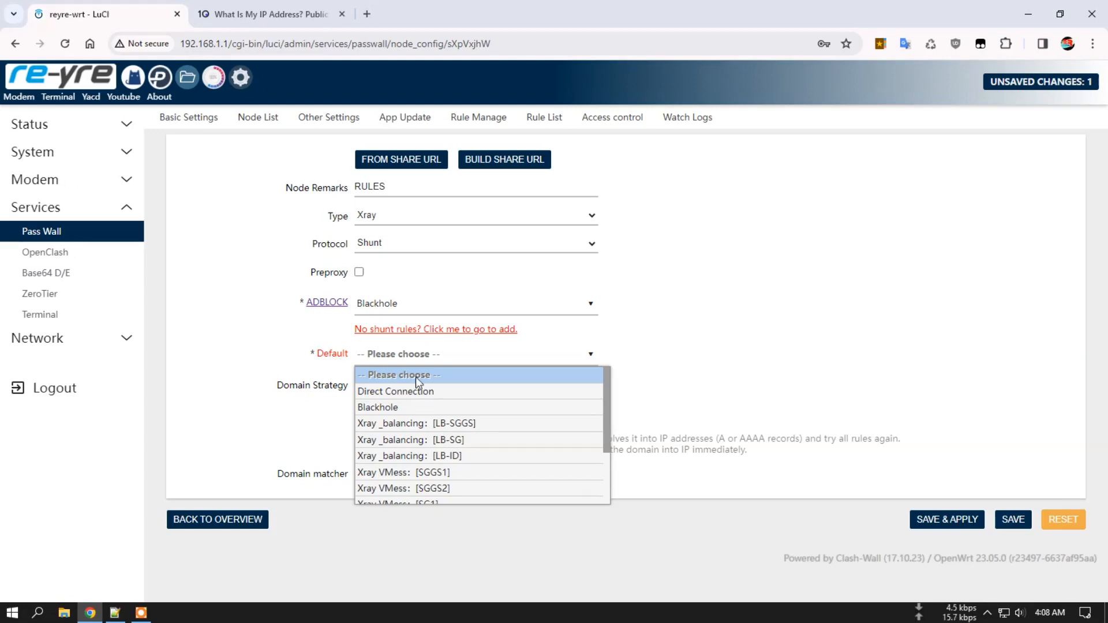
left_click(456, 423)
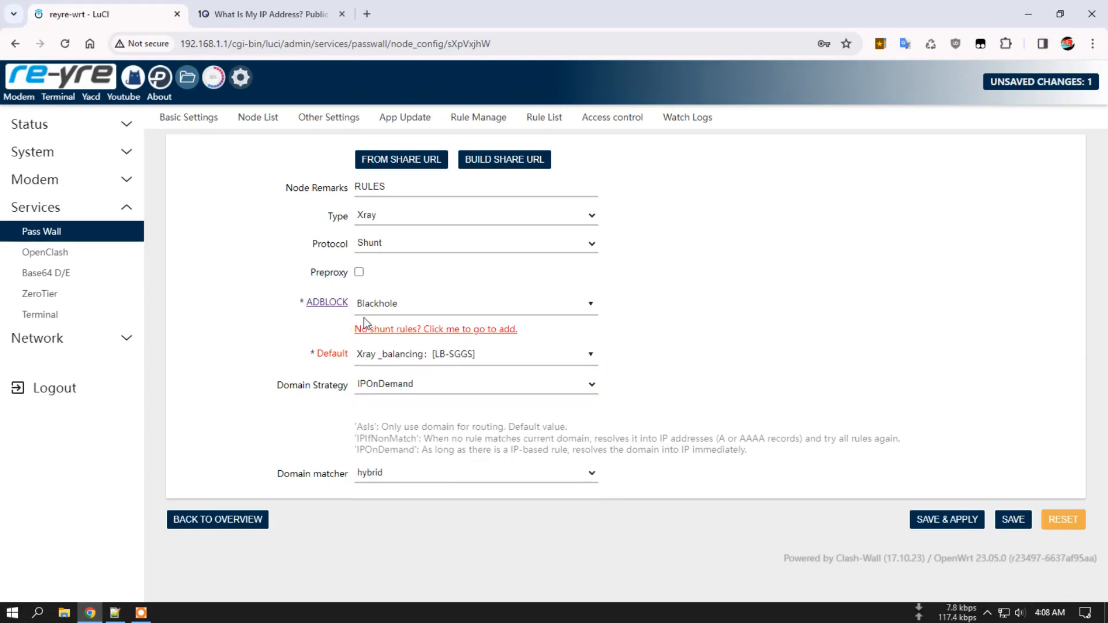
Try the LB-ID balancing node as the ADBLOCK rule's target and return it to Blackhole.
left_click(457, 306)
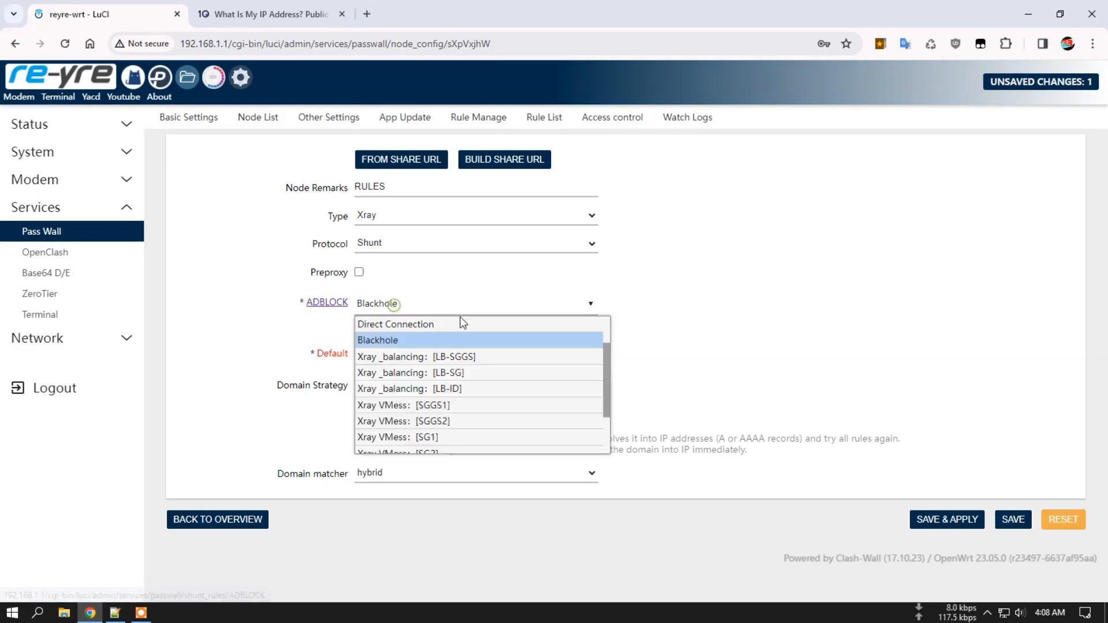
left_click(453, 436)
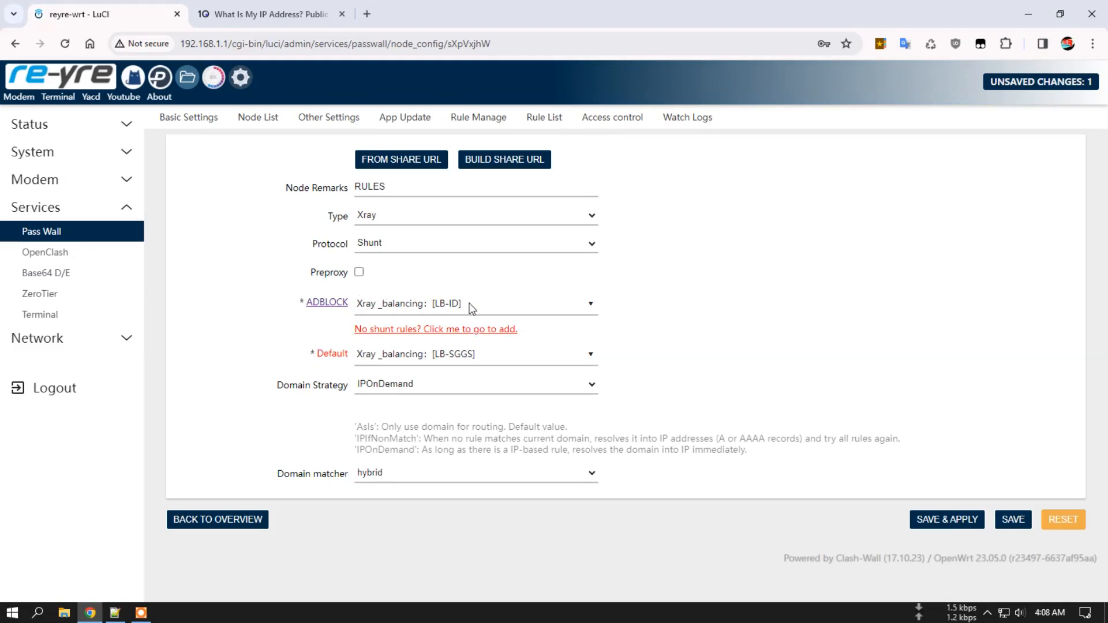
left_click(454, 310)
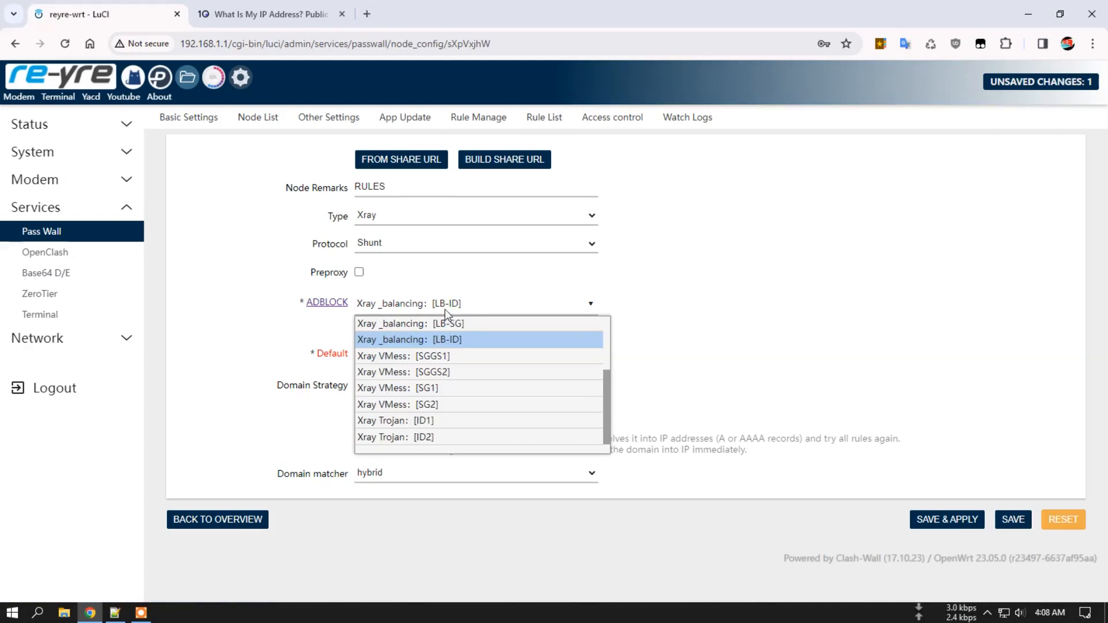
scroll(450, 352, "up", 3)
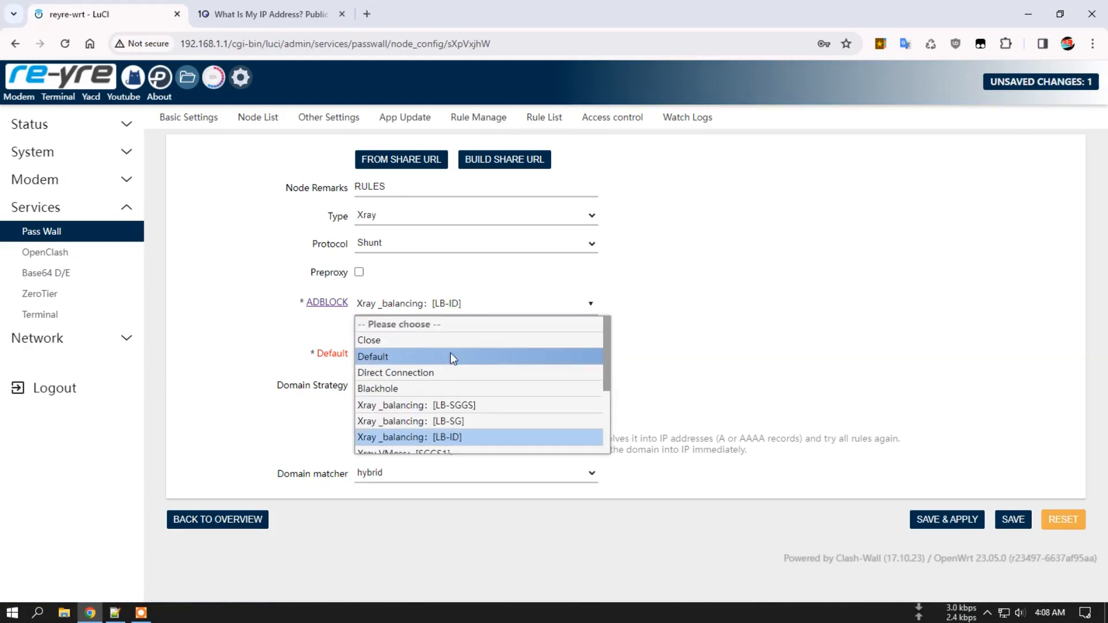
left_click(374, 388)
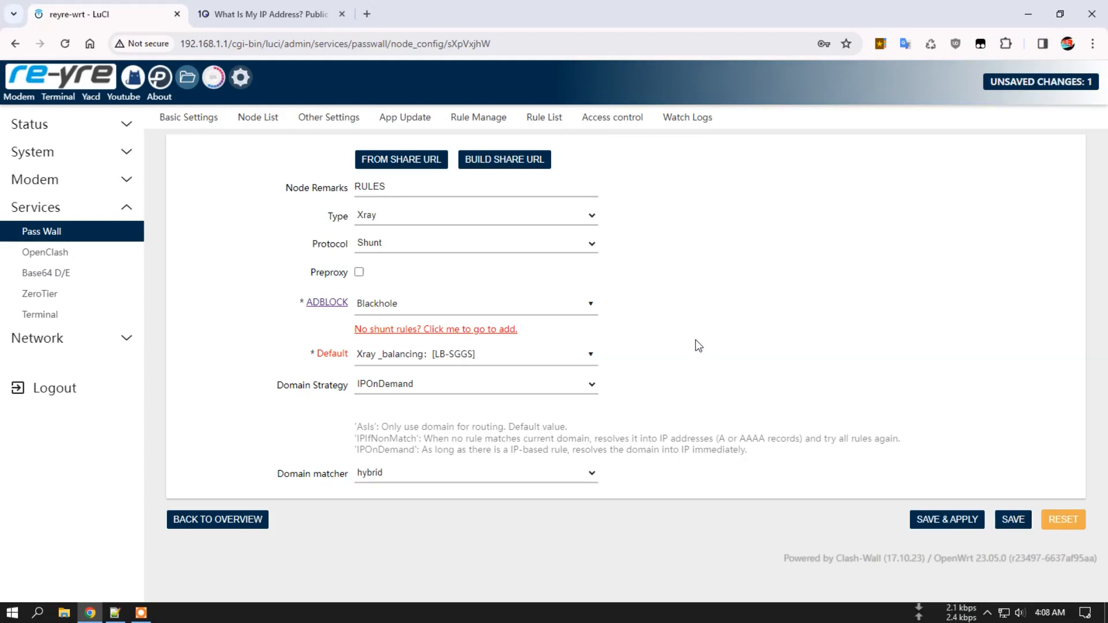
Save and apply the RULES shunt node.
left_click(948, 522)
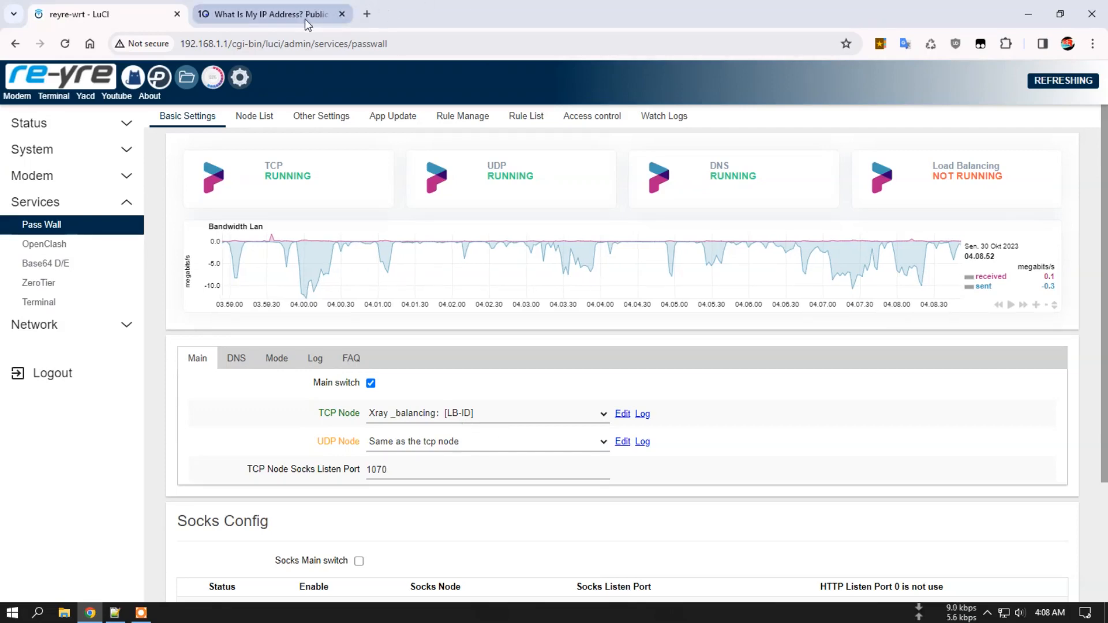
Run the bookmarked Ad Blocker Test in the second browser tab and examine its score.
left_click(271, 14)
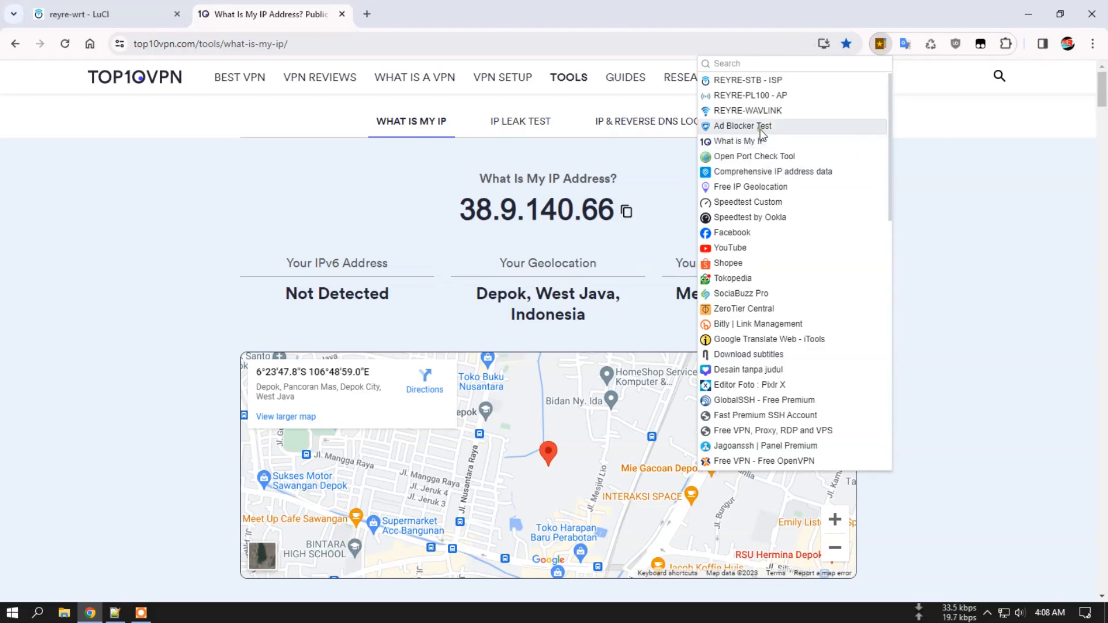
left_click(760, 128)
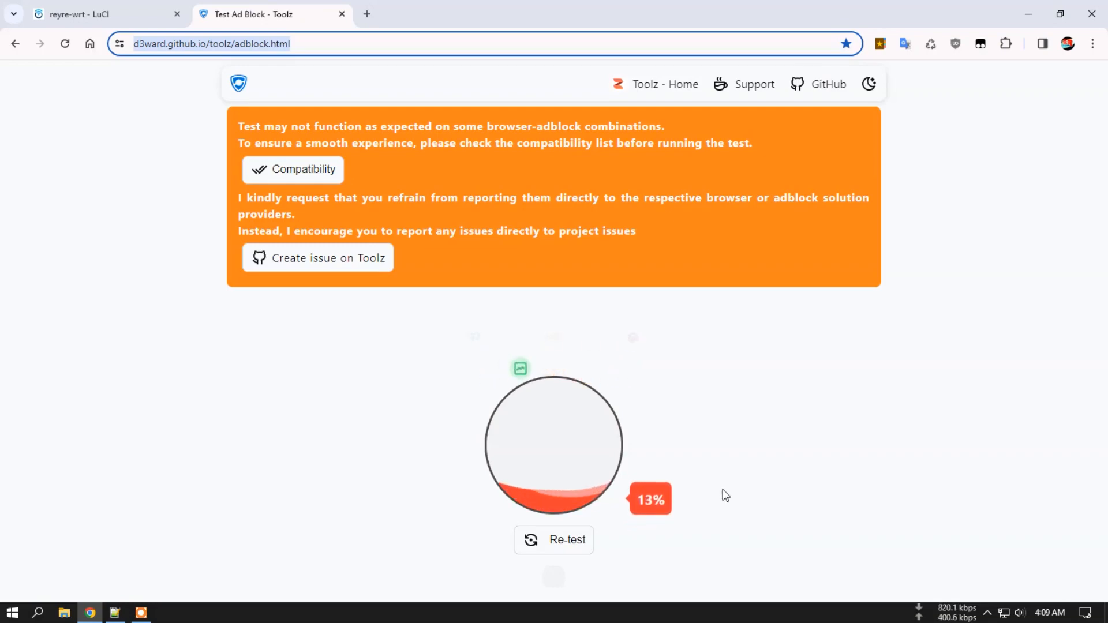
scroll(687, 471, "down", 1)
scroll(686, 470, "down", 1)
scroll(692, 535, "up", 2)
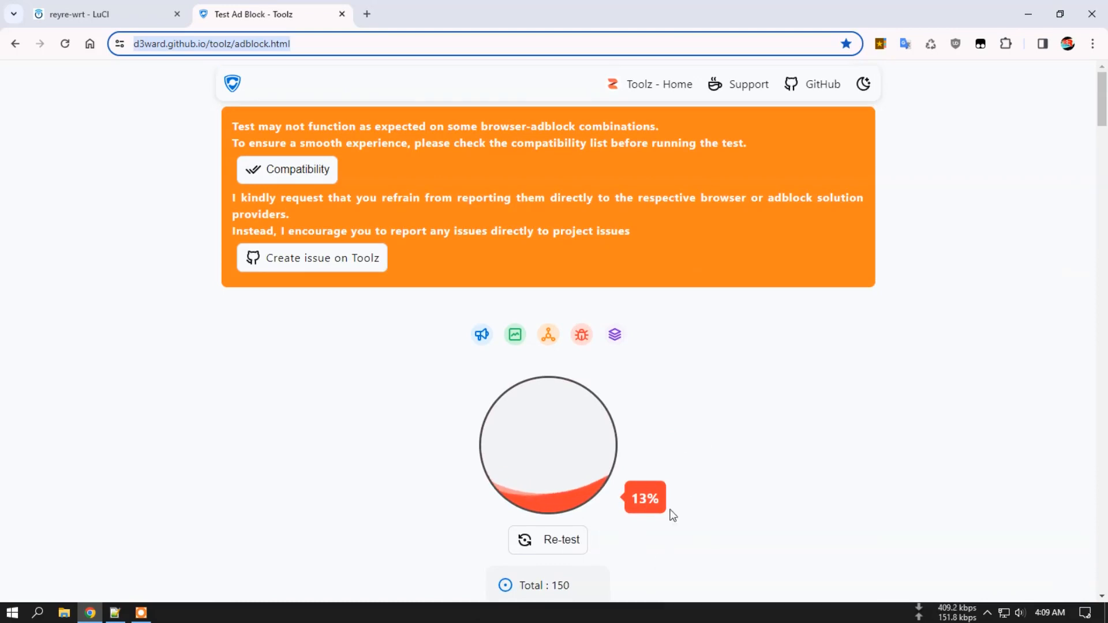
Choose the Xray shunt node RULES as the TCP Node in Pass Wall's basic settings.
left_click(52, 17)
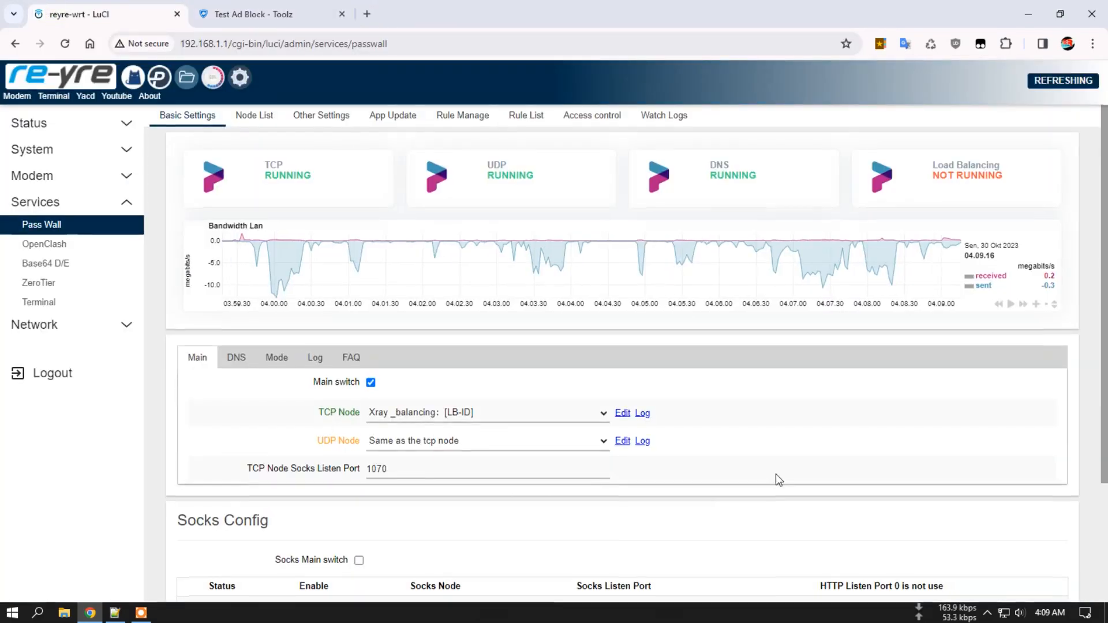
scroll(750, 462, "down", 2)
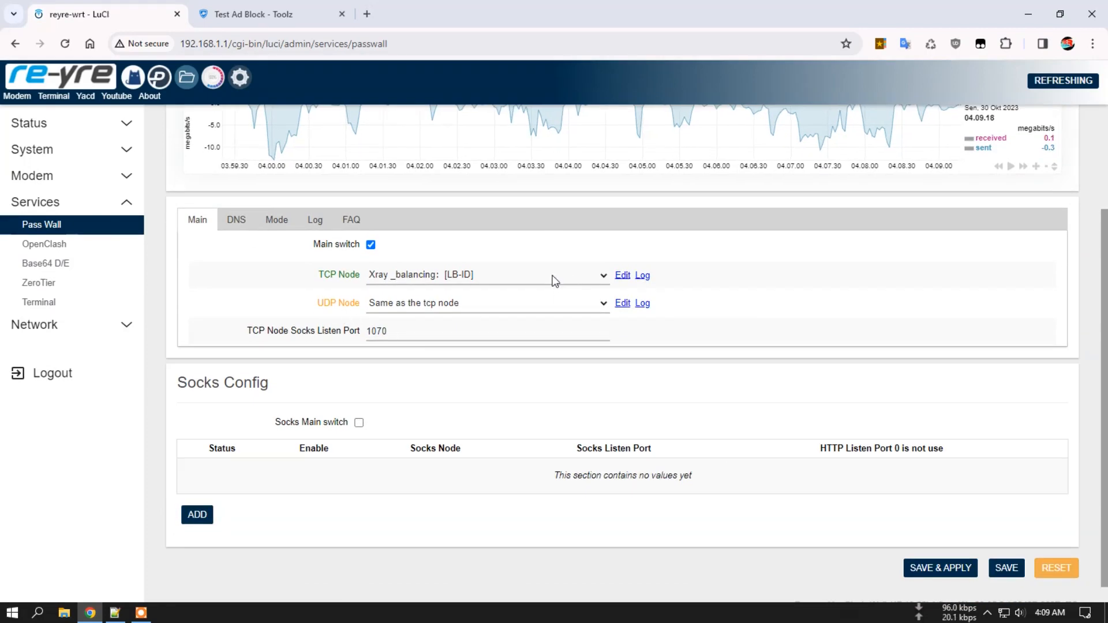
left_click(508, 276)
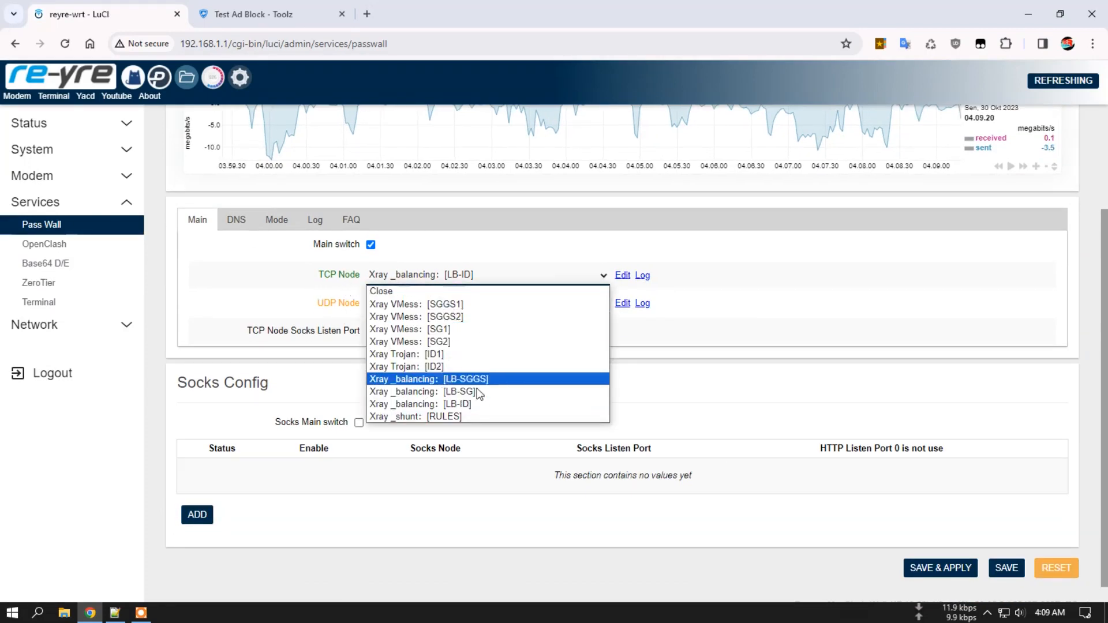
left_click(411, 418)
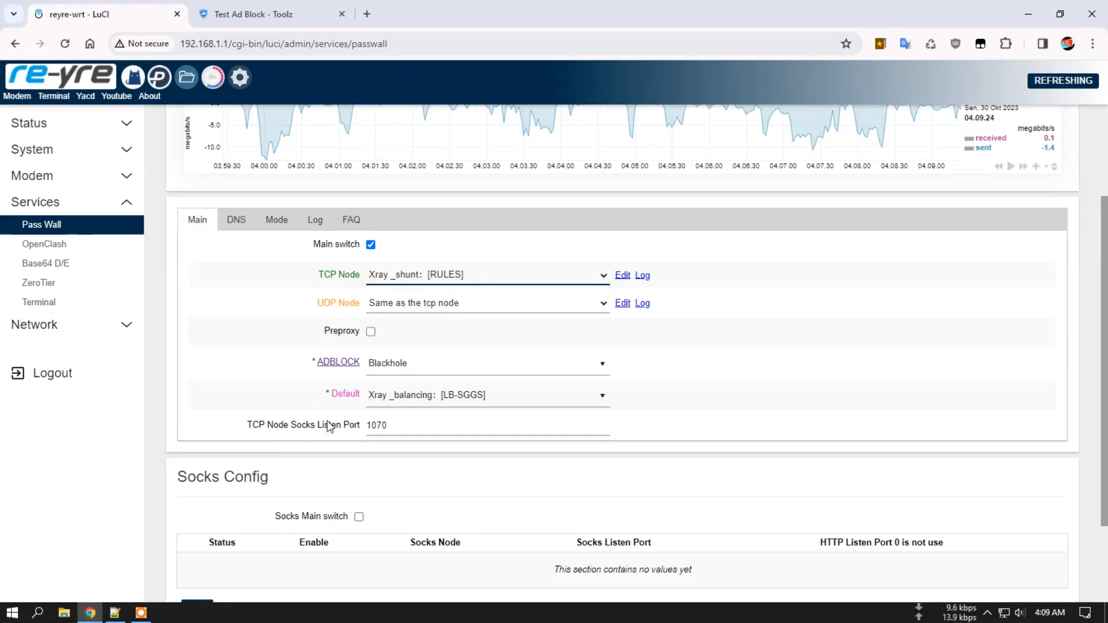
scroll(364, 457, "up", 2)
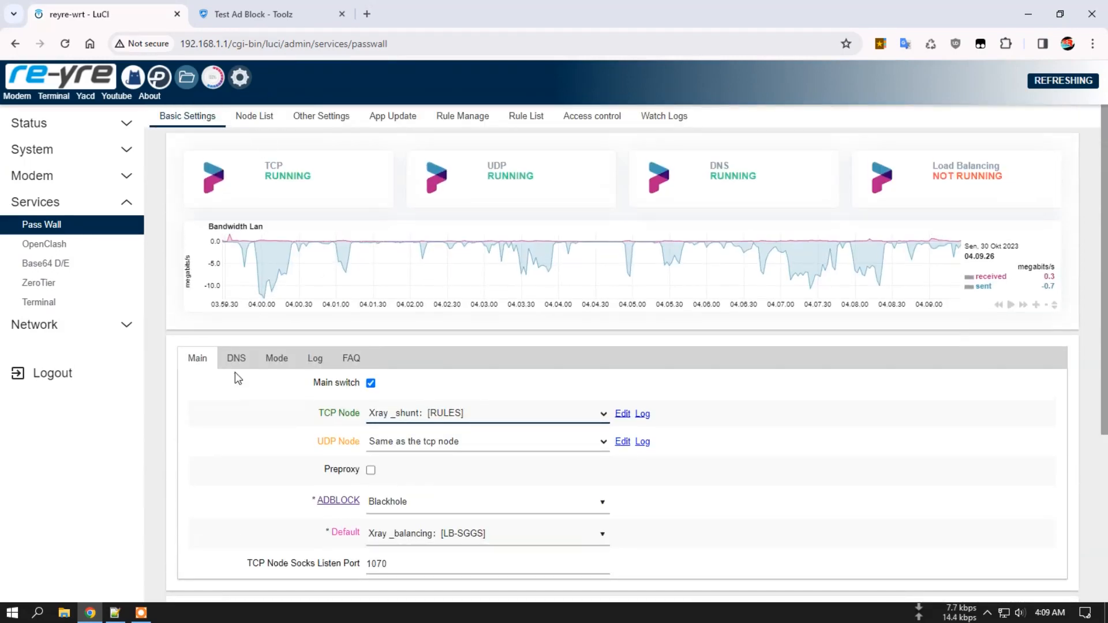
Keep the UDP Node on "Same as the tcp node" and save and apply the basic settings.
scroll(234, 373, "down", 3)
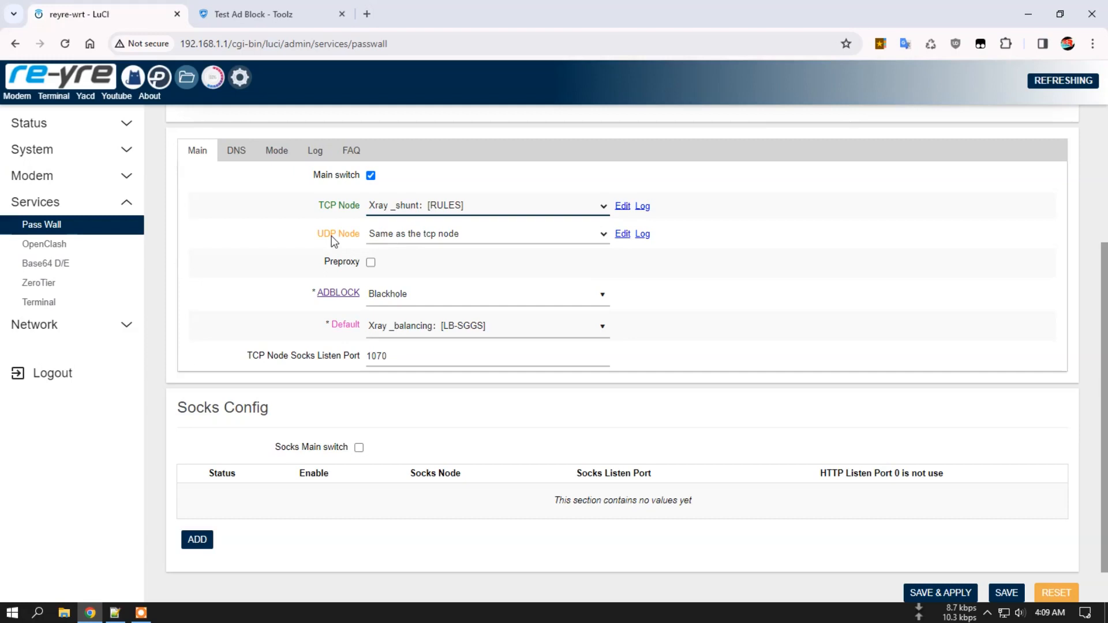
left_click(420, 236)
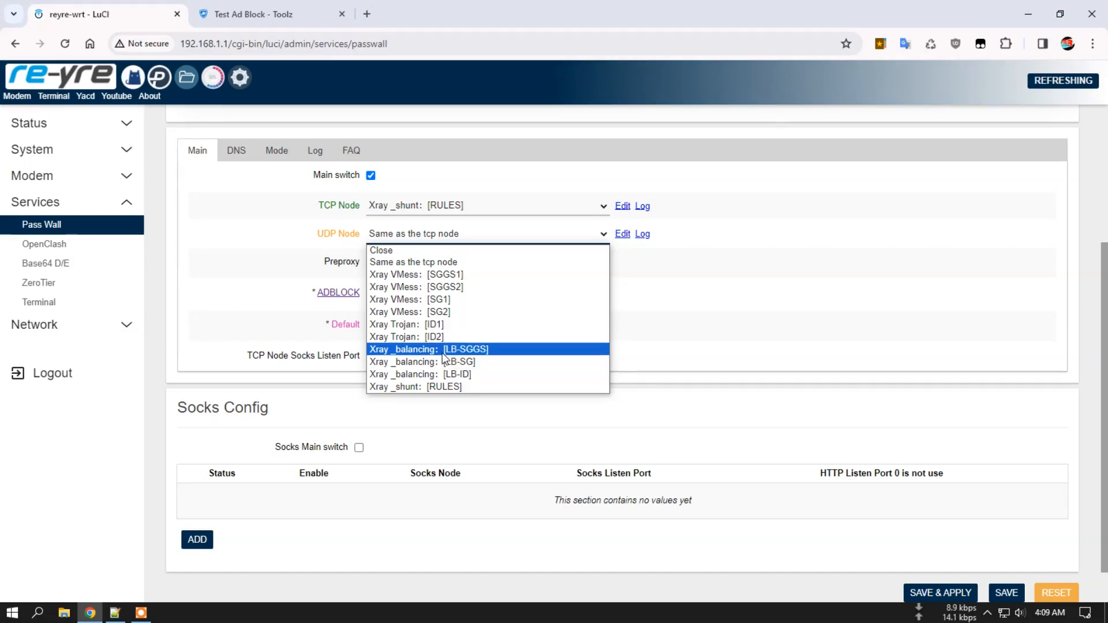
left_click(251, 243)
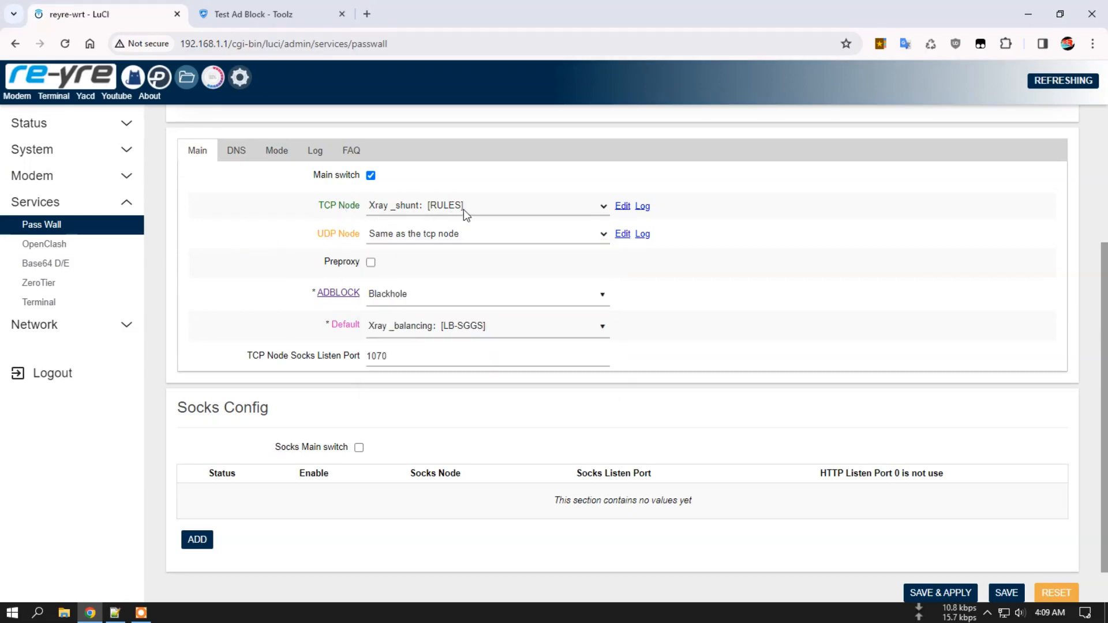
left_click(381, 234)
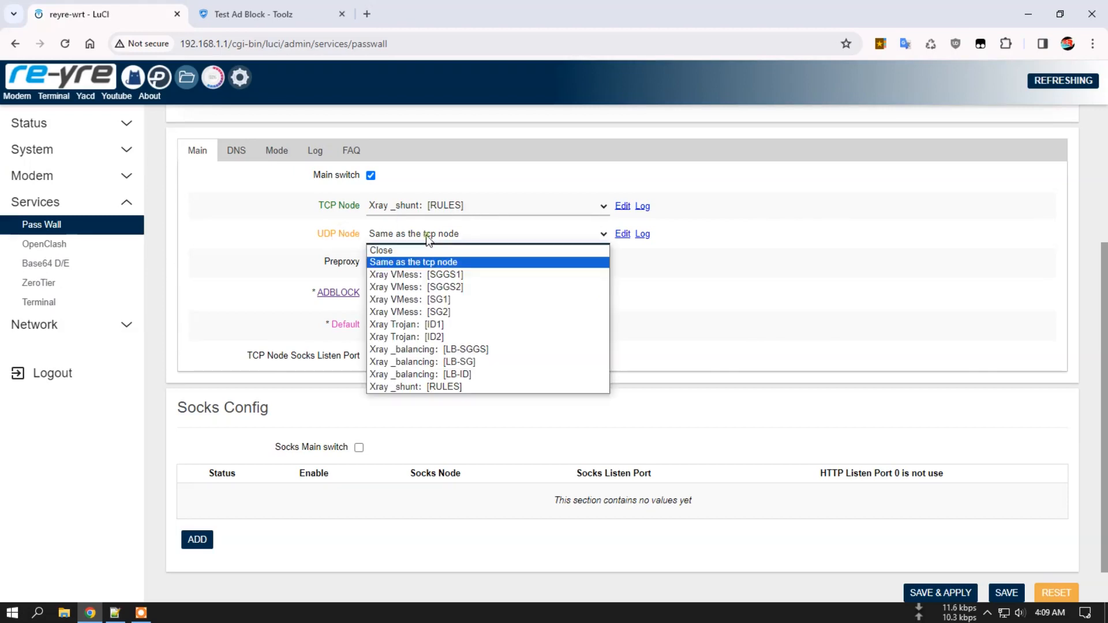
left_click(428, 259)
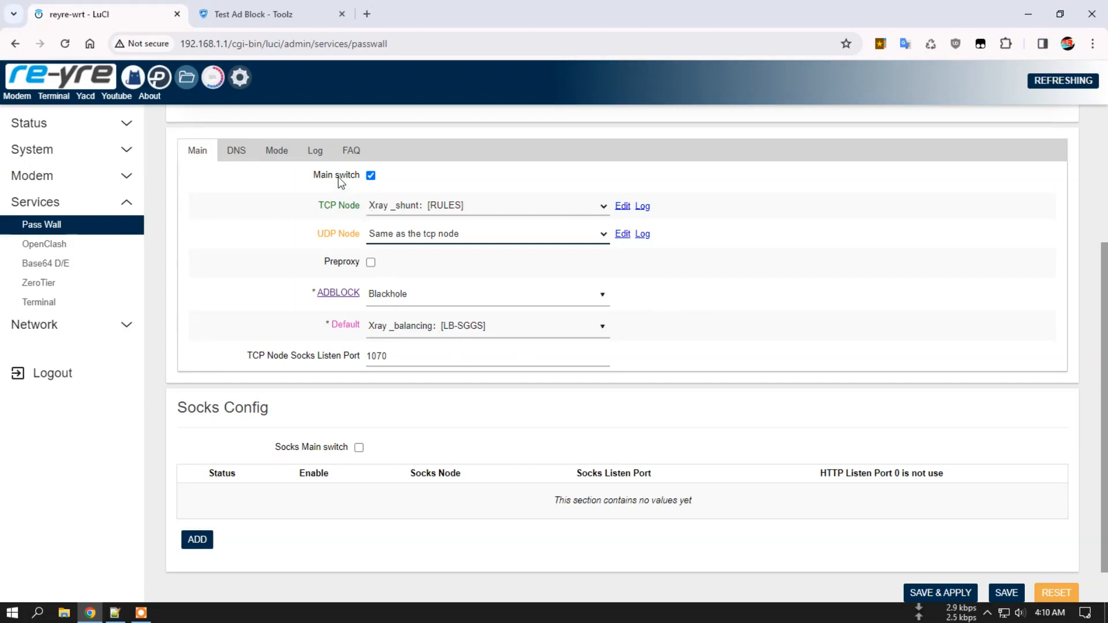
left_click(939, 594)
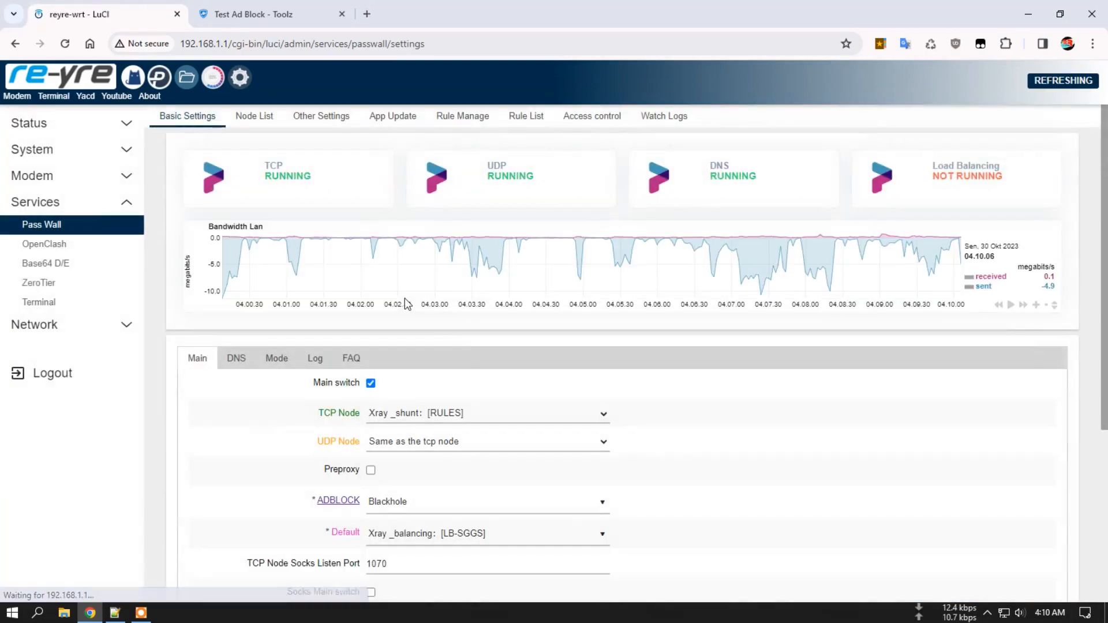
scroll(301, 421, "down", 1)
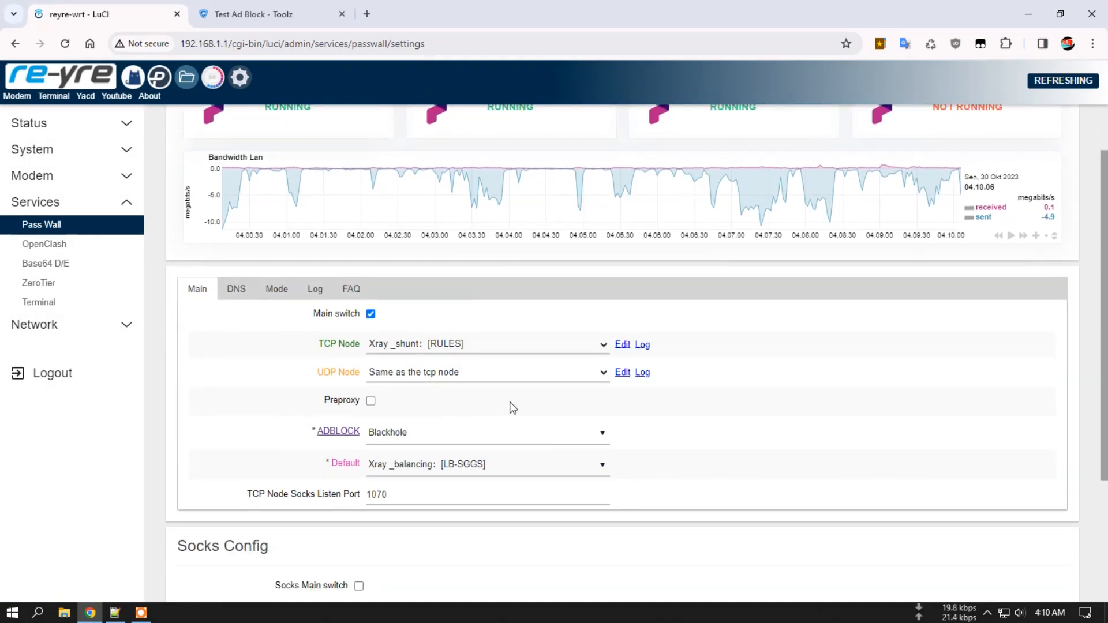
scroll(750, 231, "up", 2)
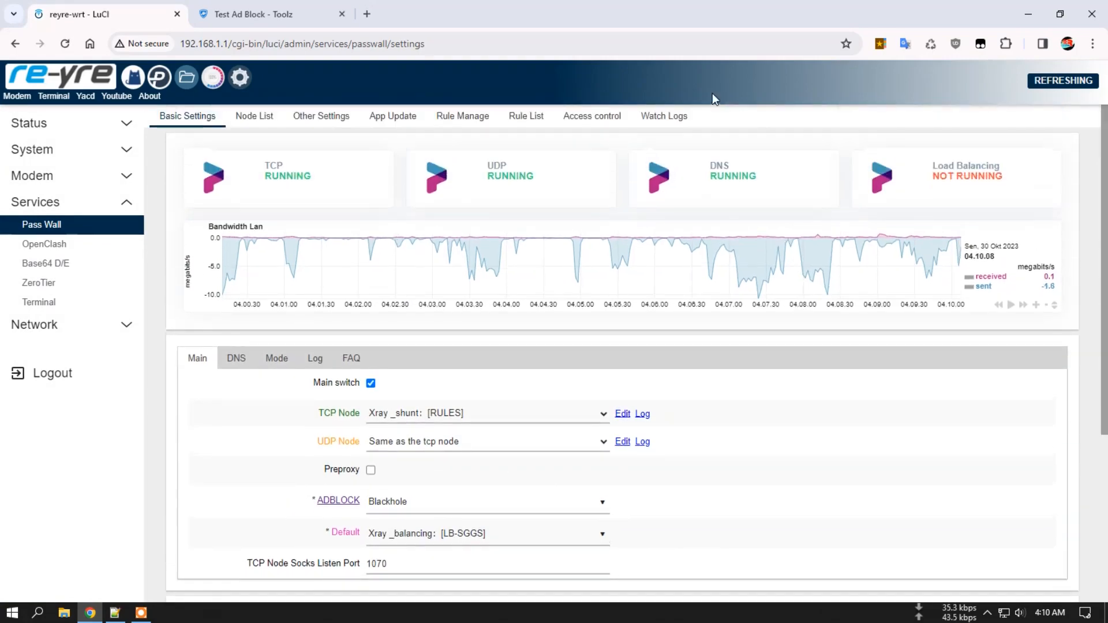
Examine the Pass Wall log for the startup of the RULES node, and clear the logs.
left_click(669, 124)
scroll(381, 369, "down", 3)
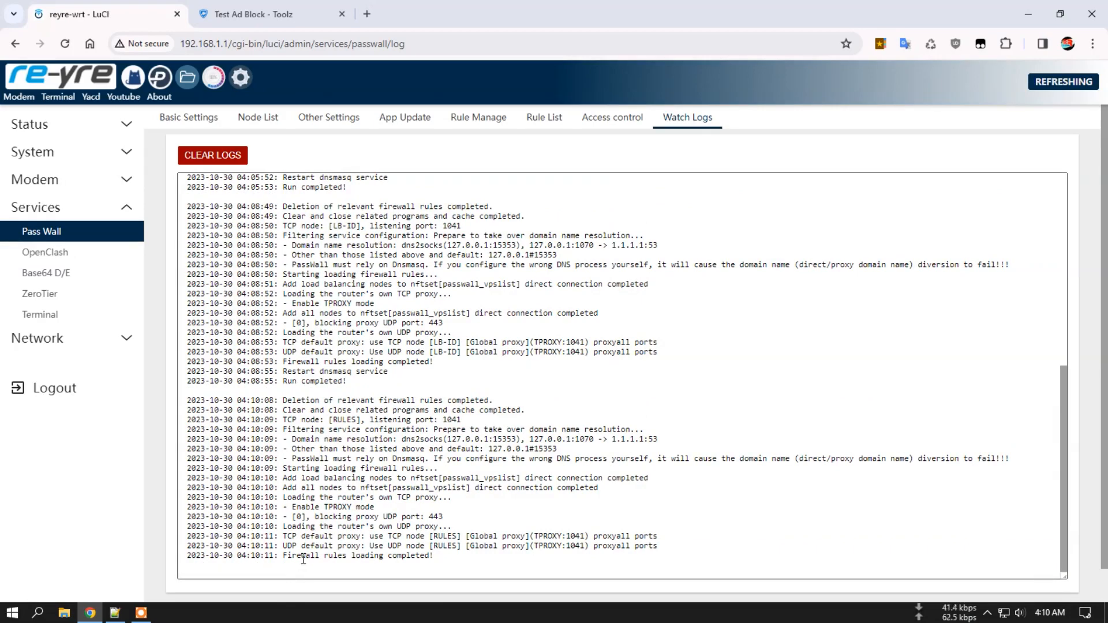
scroll(295, 562, "down", 1)
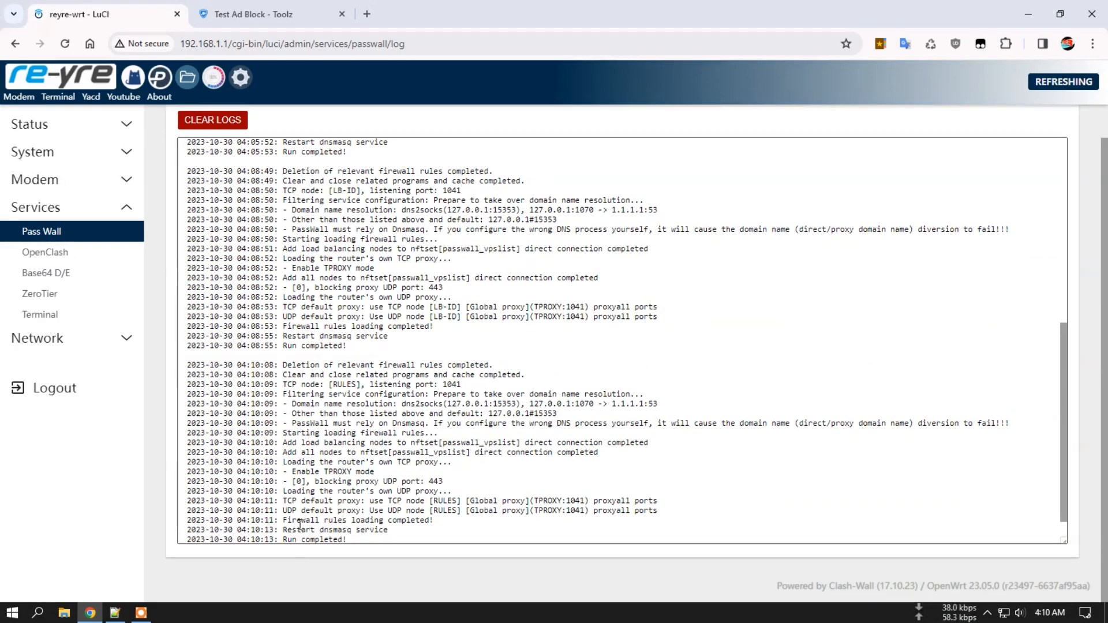
left_click_drag(353, 510, 280, 510)
left_click(212, 120)
Examine the score of the reloaded Toolz ad block test and close its tab.
left_click(286, 17)
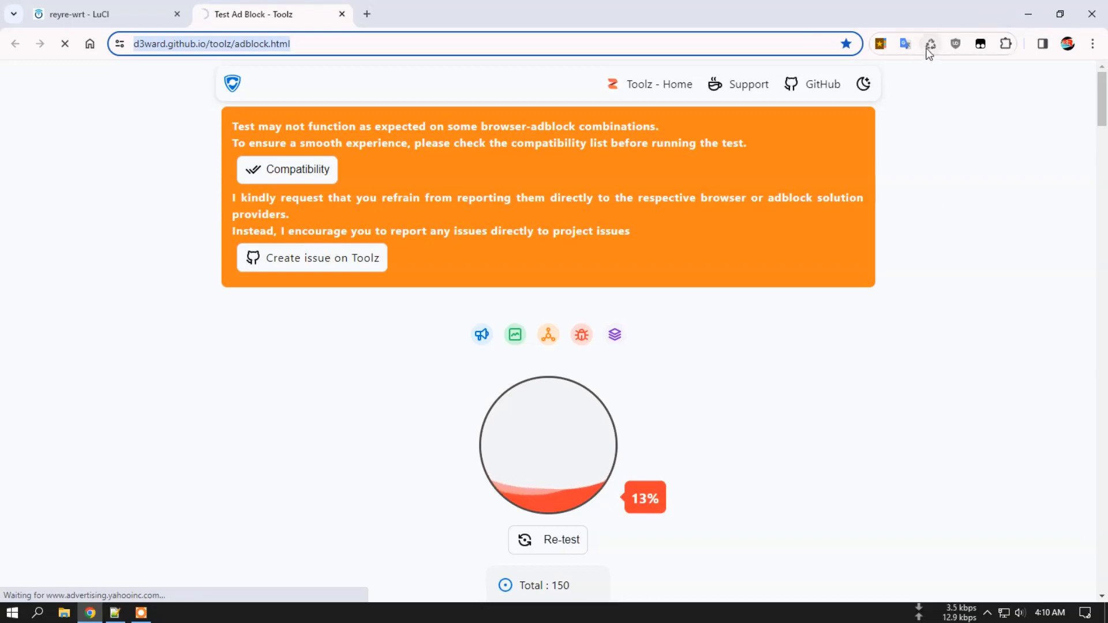
left_click(144, 15)
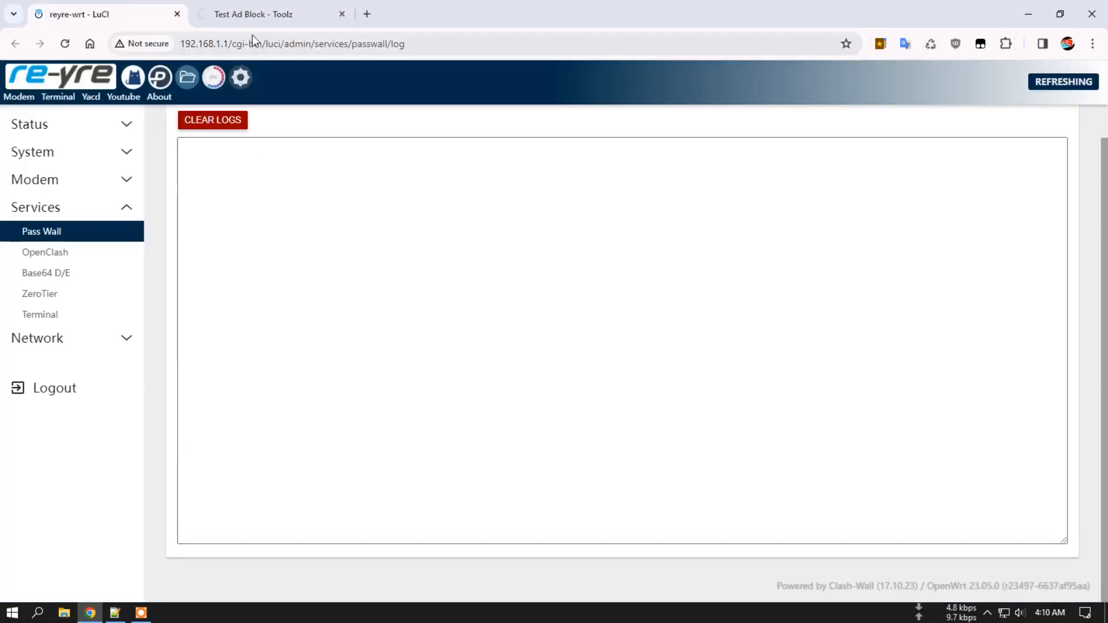
left_click(254, 15)
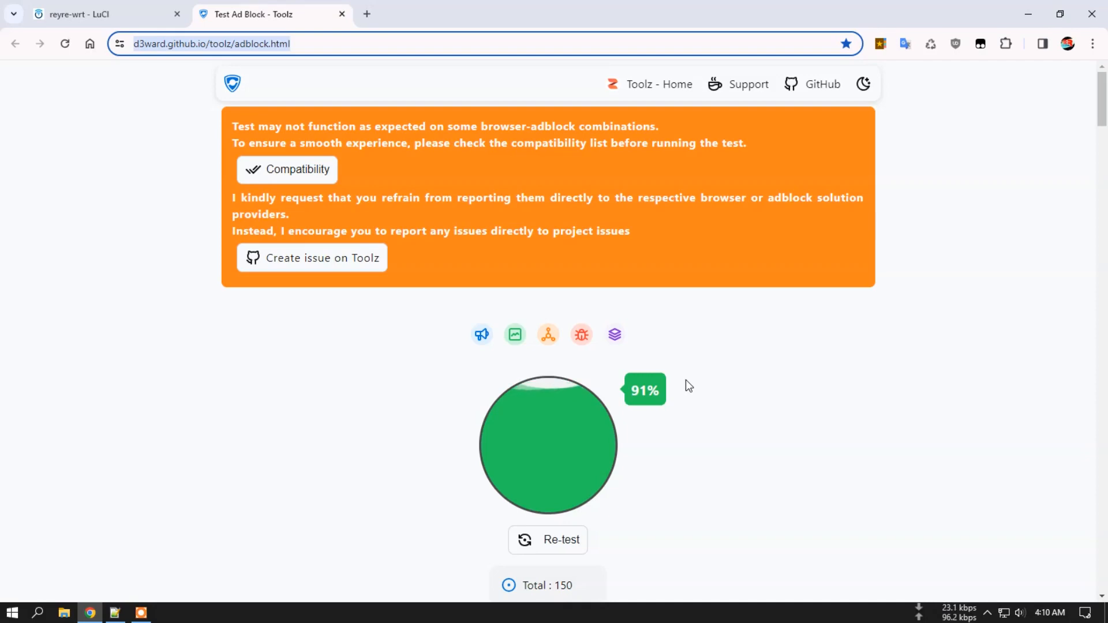
left_click(342, 15)
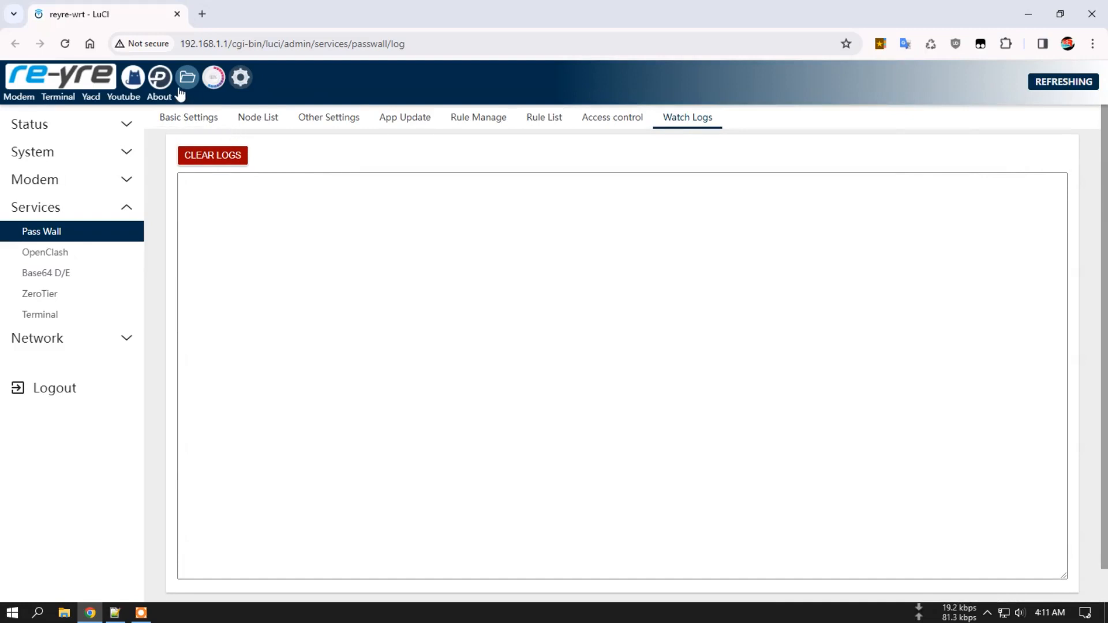
Open Pass Wall's Other Settings and examine the port options in Forwarding Settings.
left_click(333, 121)
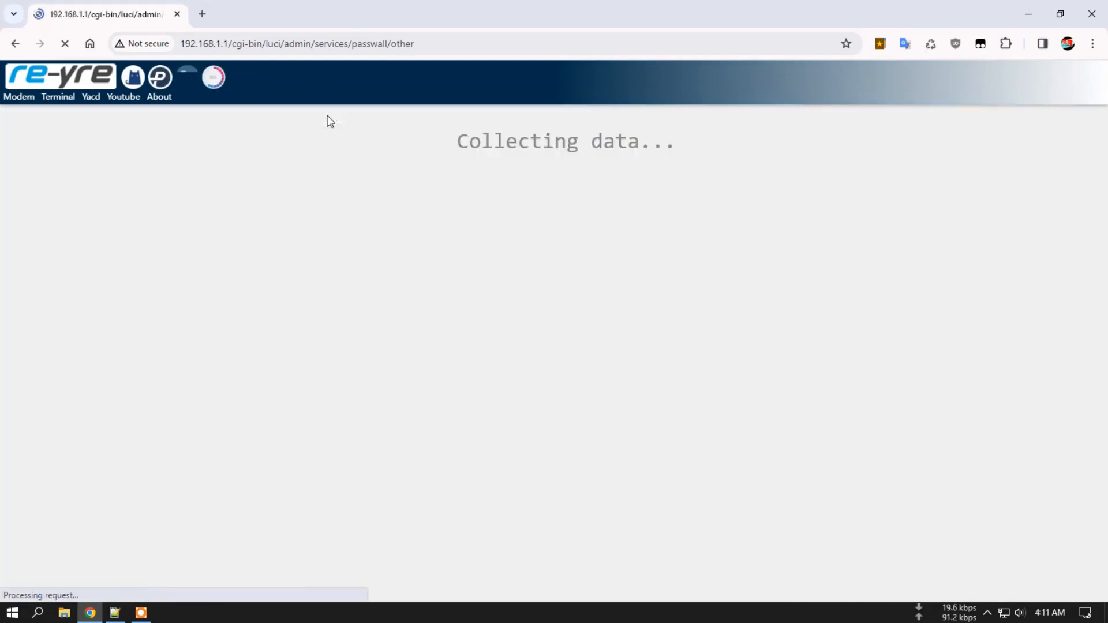
scroll(263, 377, "down", 2)
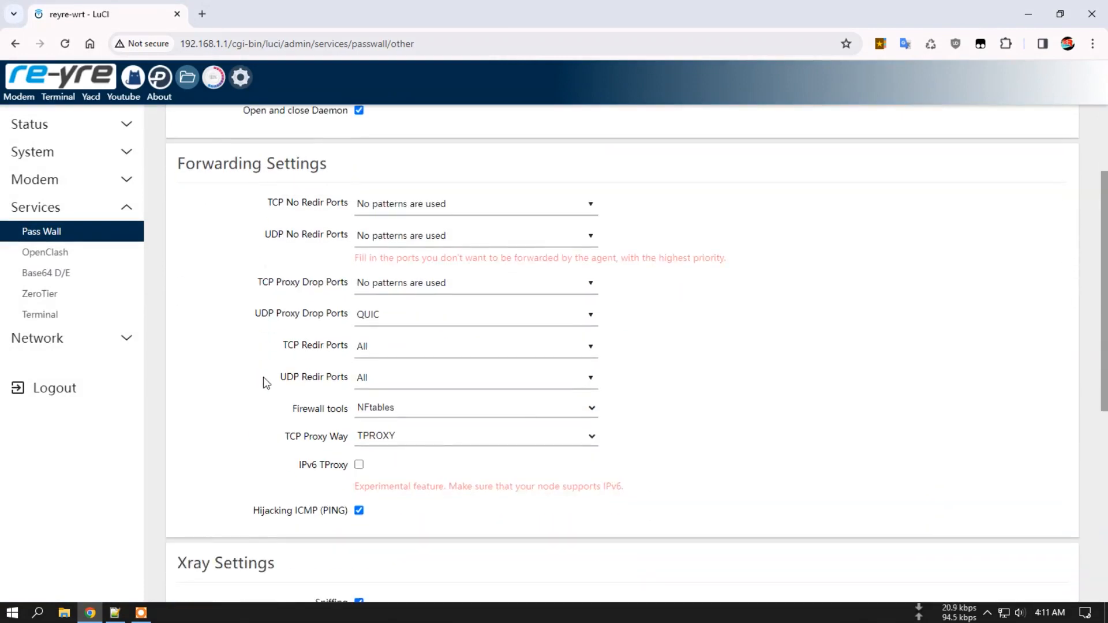
scroll(263, 376, "down", 1)
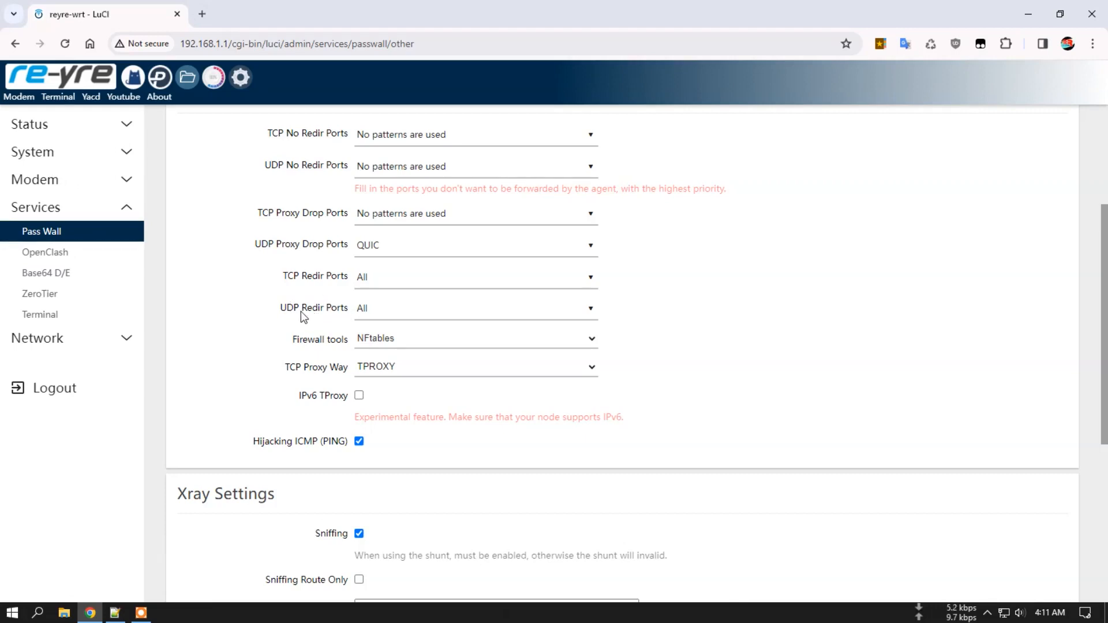
scroll(300, 310, "down", 1)
Try a custom UDP Redir Ports entry of "9993," and clear it again, keeping All.
left_click(428, 244)
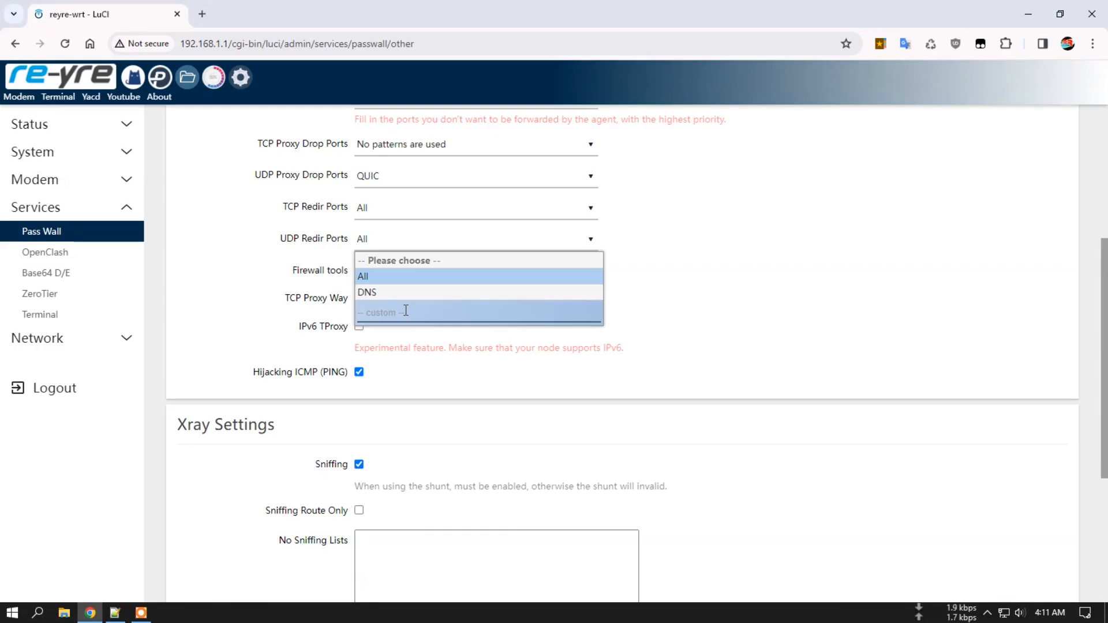
type("9993,")
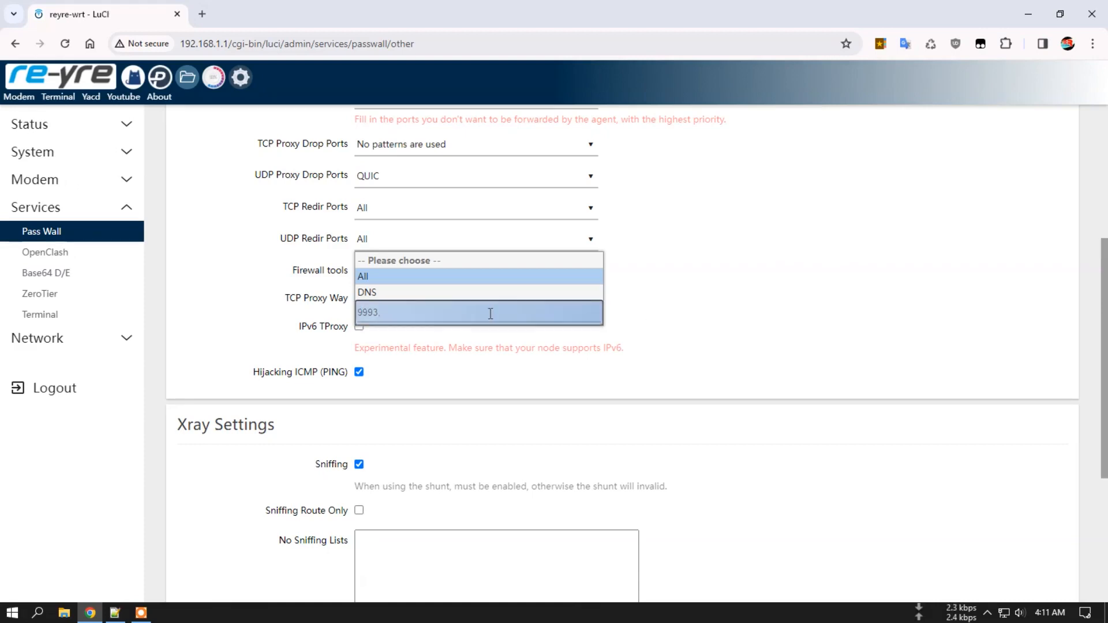
left_click(669, 321)
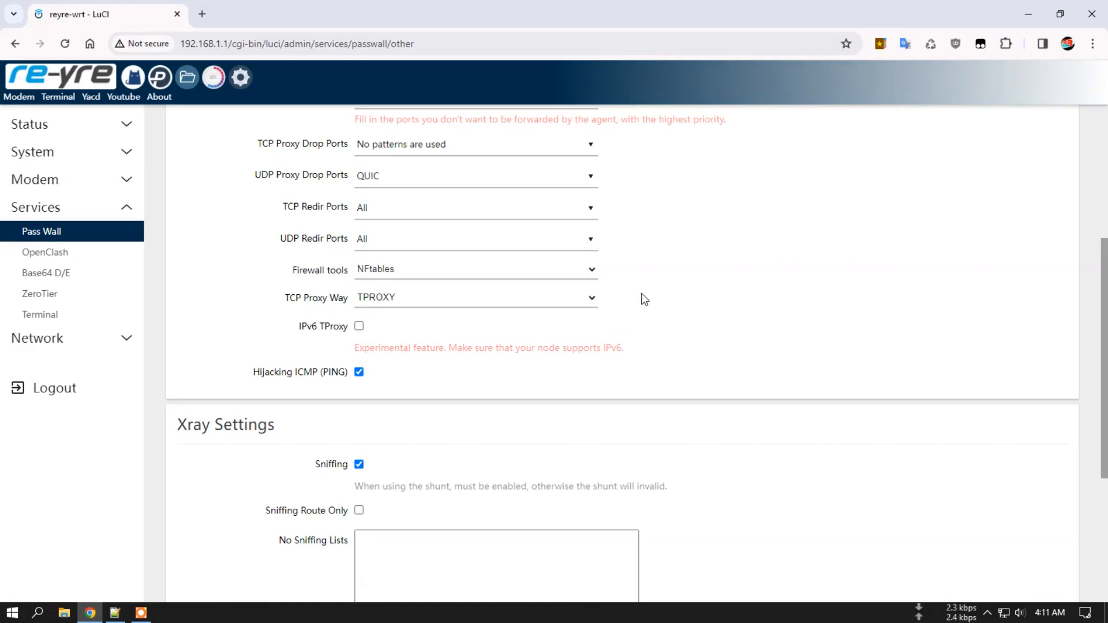
left_click(487, 244)
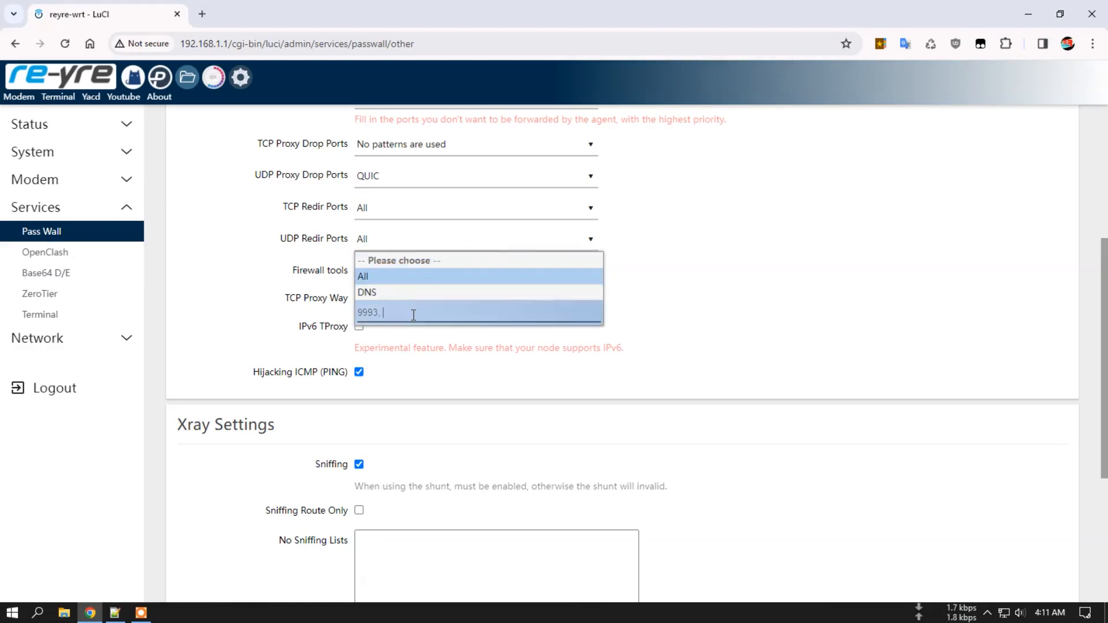
left_click(413, 315)
key("BackSpace")
key("BackSpace")
key("BackSpace")
key("BackSpace")
key("BackSpace")
left_click(252, 277)
Try "No patterns are used" for UDP Proxy Drop Ports and return it to QUIC.
left_click(421, 212)
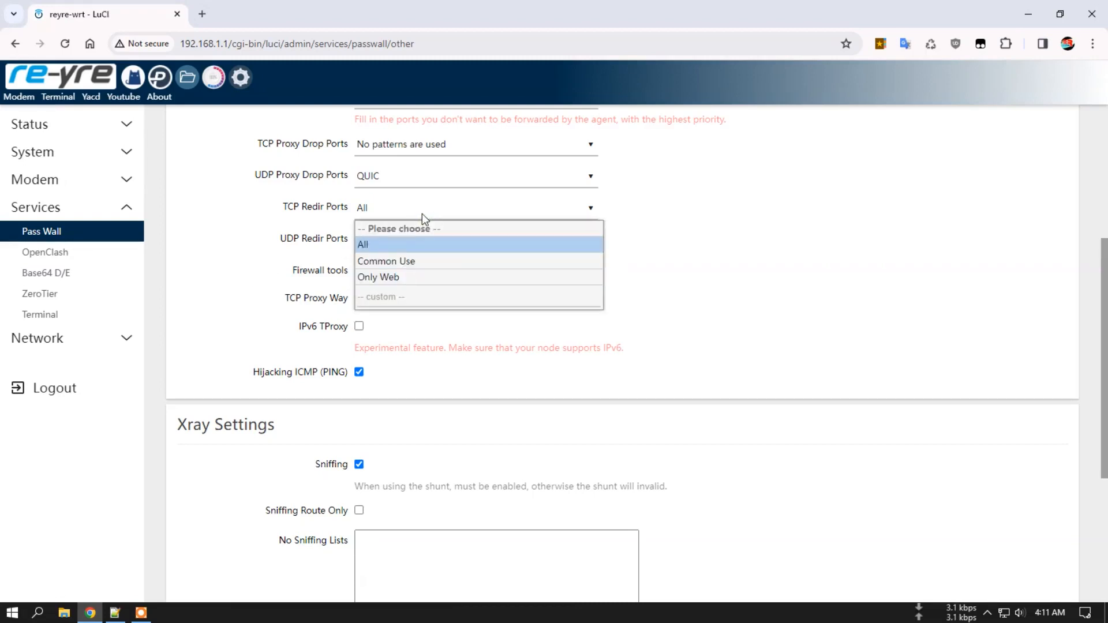
left_click(424, 175)
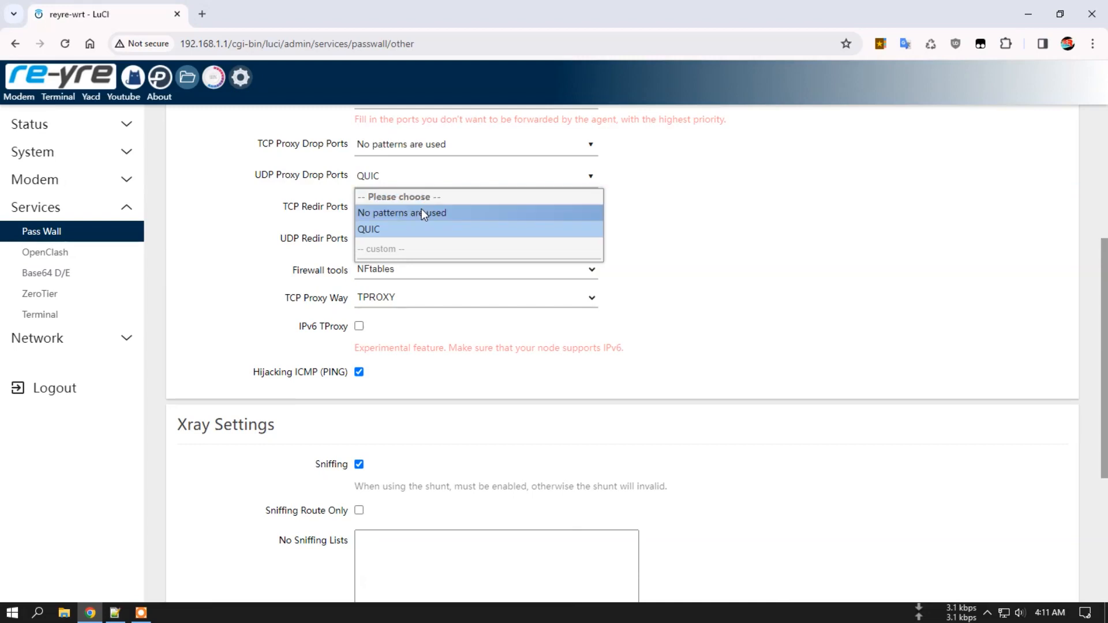
left_click(422, 212)
left_click(449, 176)
left_click(428, 229)
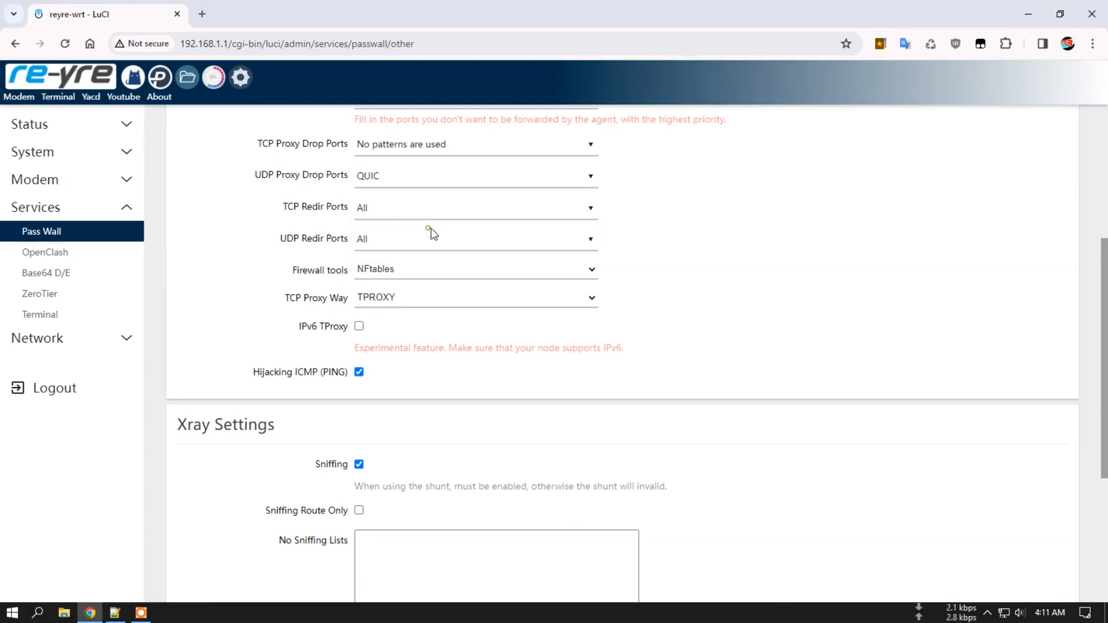
Examine the remaining Forwarding and Xray Settings and the available choices for UDP Proxy Drop Ports.
scroll(524, 248, "up", 1)
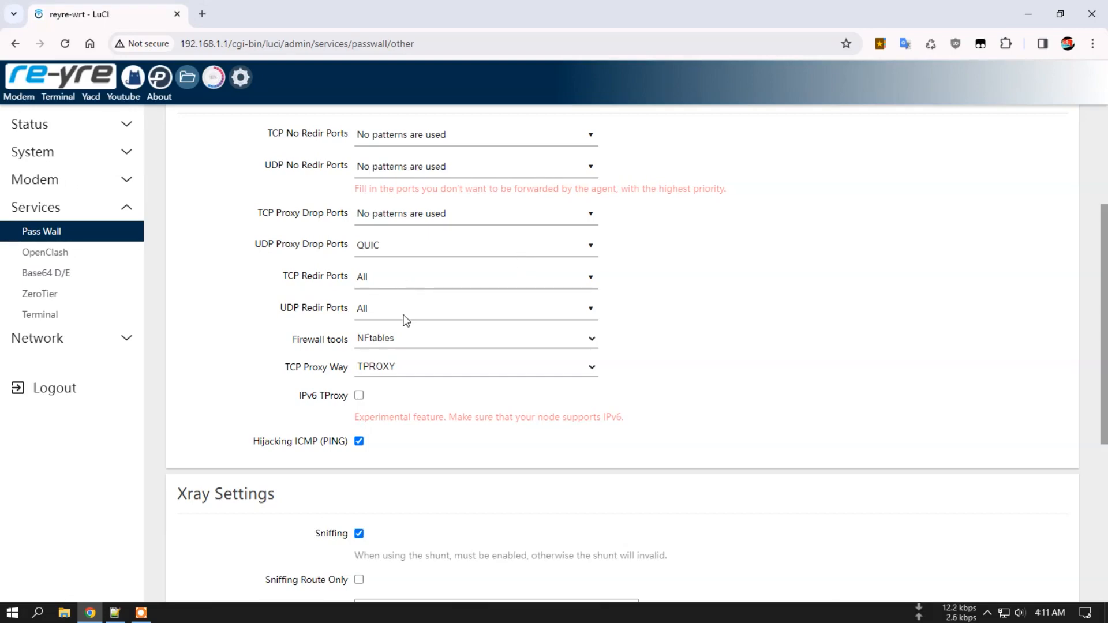
scroll(404, 407, "down", 5)
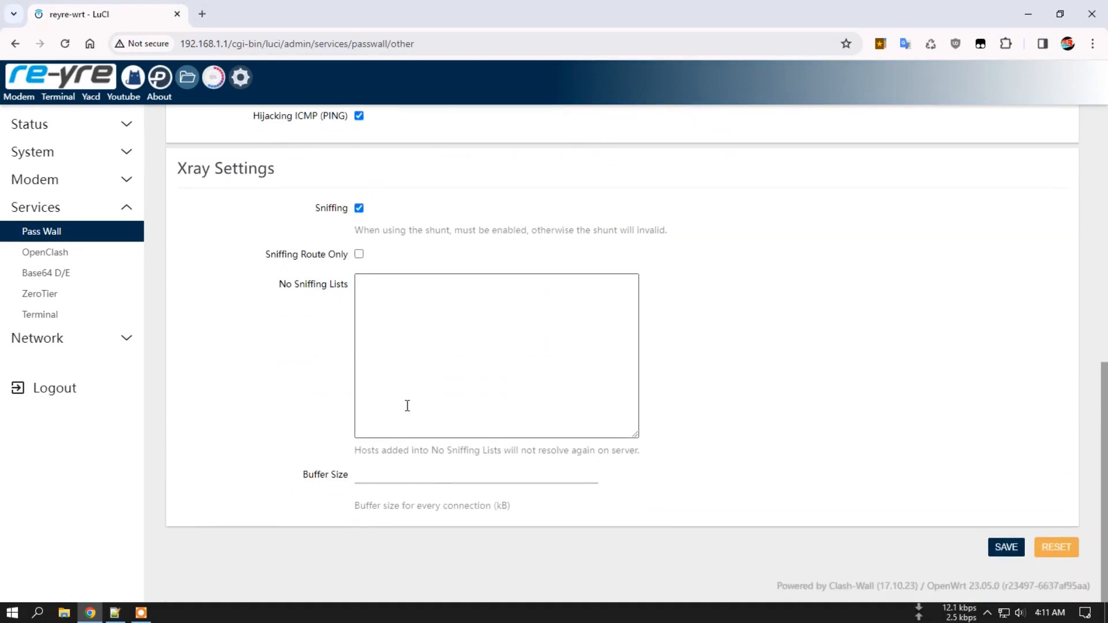
scroll(410, 381, "up", 6)
left_click(402, 338)
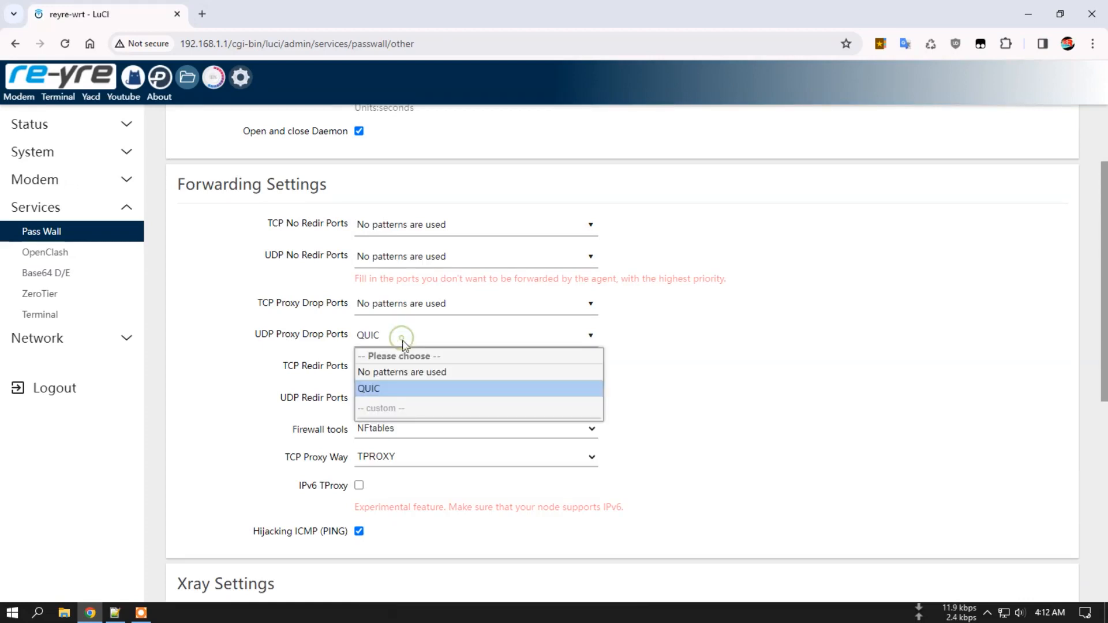
left_click(262, 347)
scroll(418, 390, "down", 2)
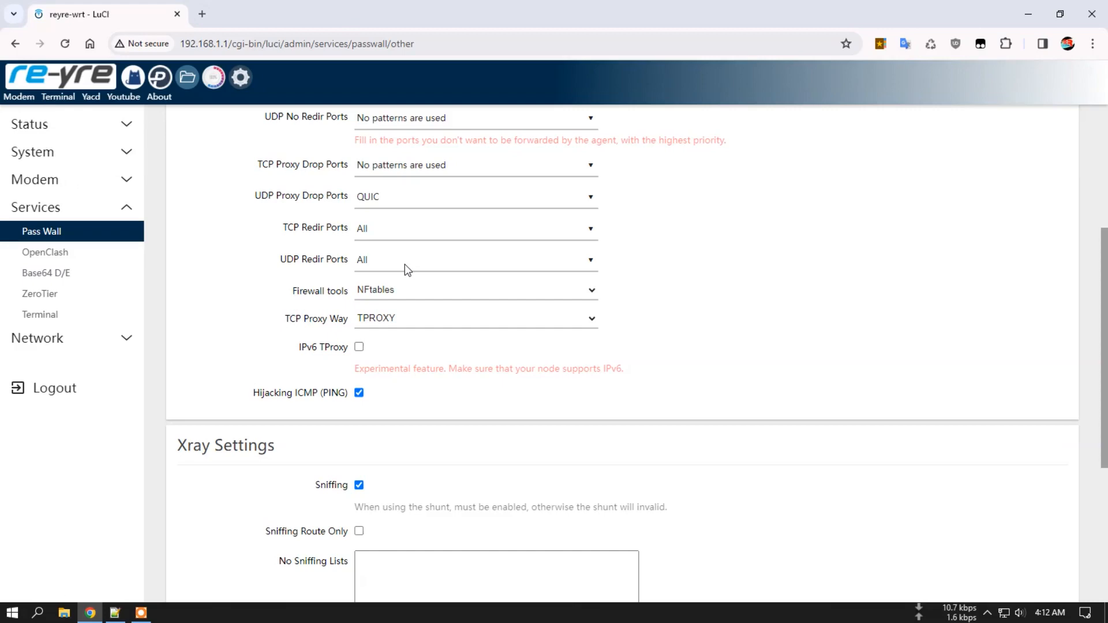
Try a custom UDP Redir Ports entry of "9993, 6767," and clear it again, keeping All.
left_click(404, 264)
left_click(396, 333)
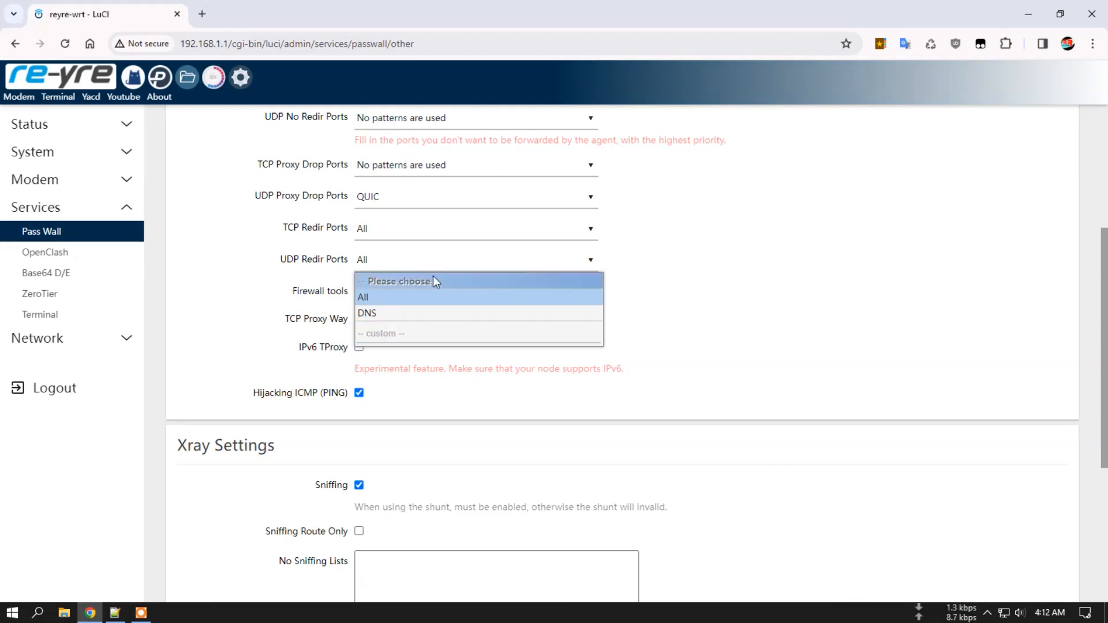
left_click(635, 308)
left_click(449, 267)
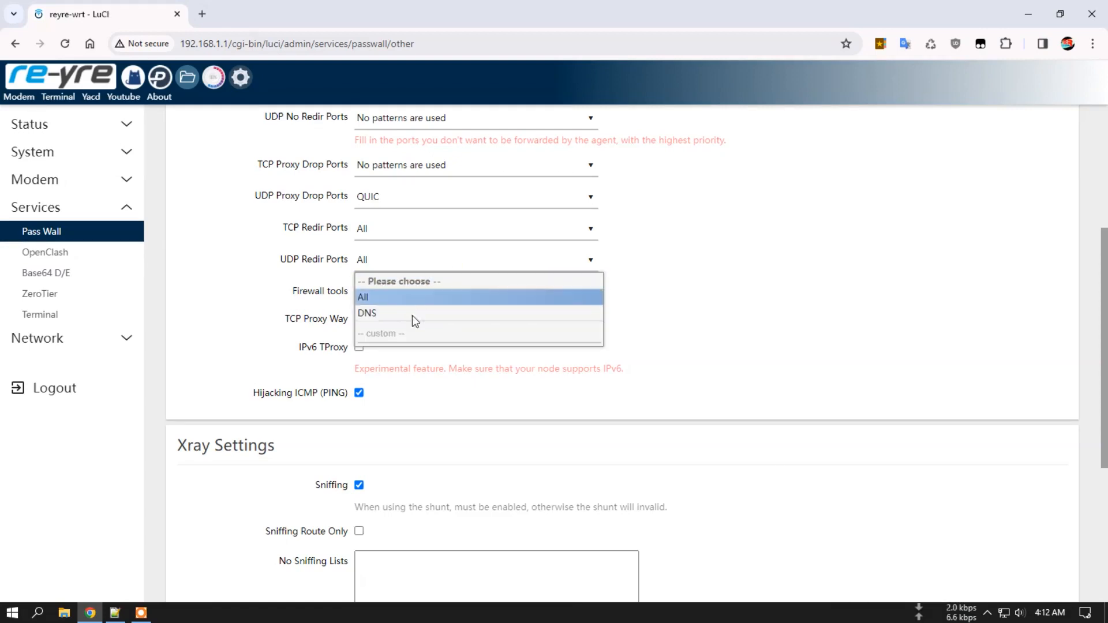
left_click(410, 334)
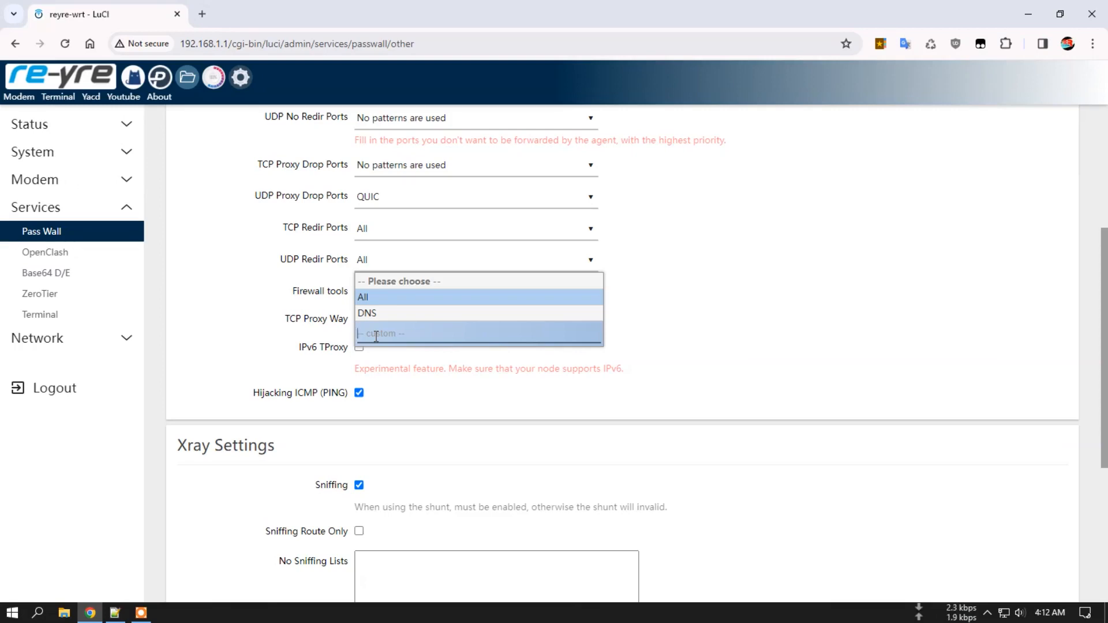
type("9993")
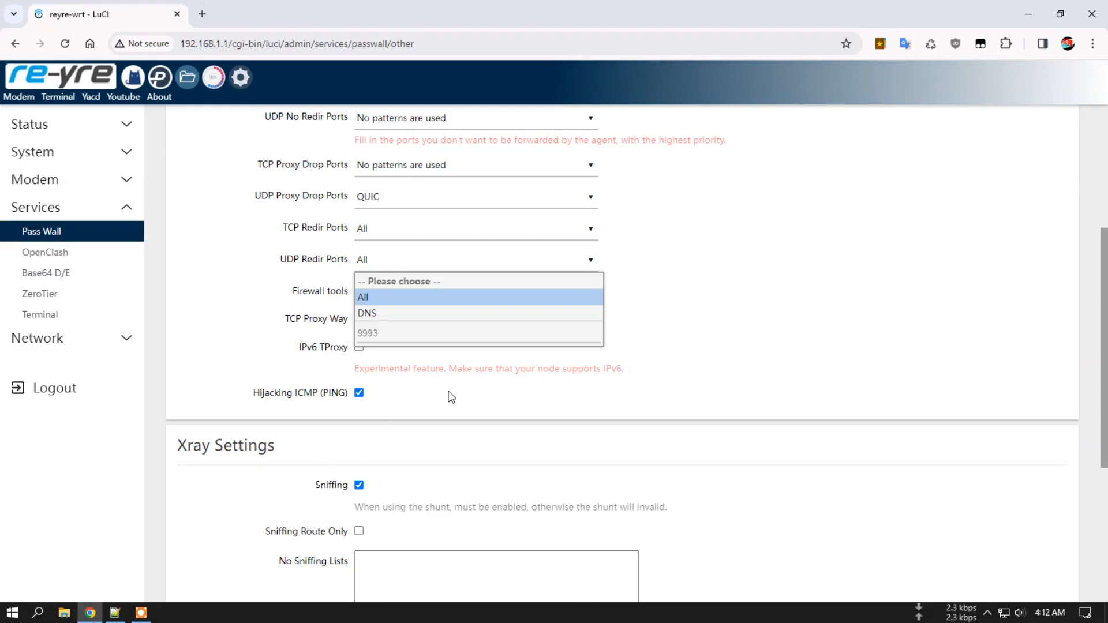
left_click(504, 330)
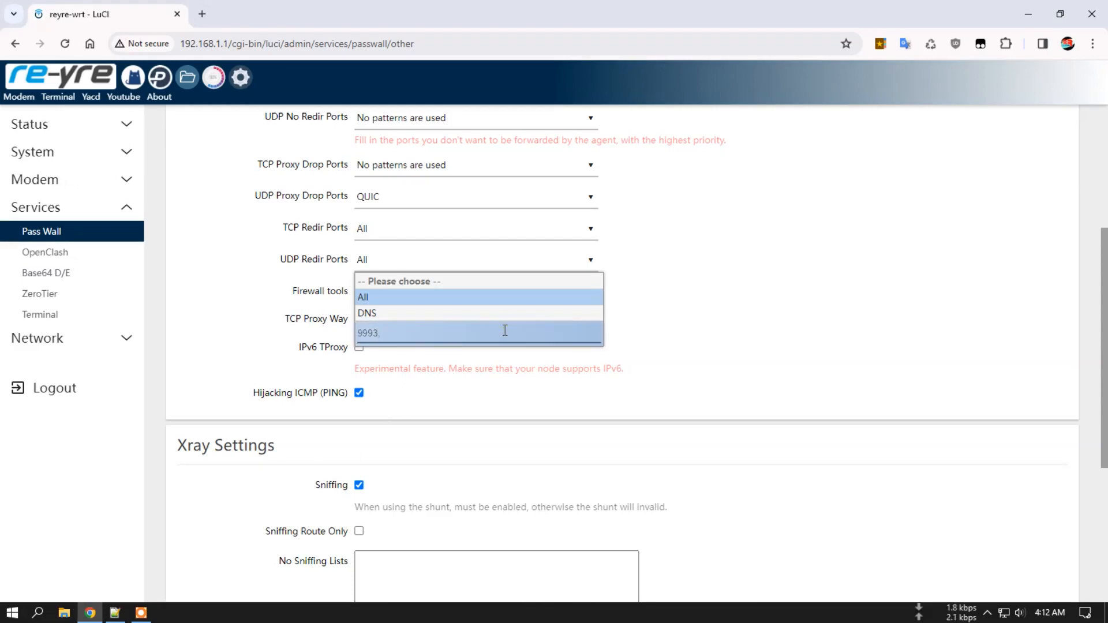
type(", 6767,")
key("ctrl+a")
key("BackSpace")
left_click(511, 352)
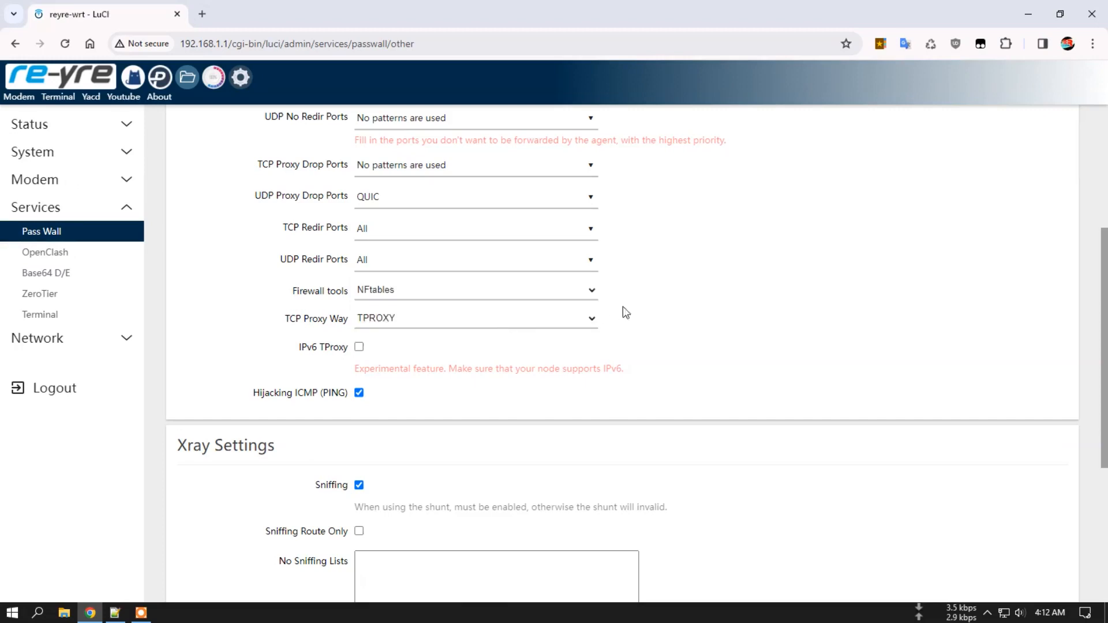
Try "9993 6767" without commas as the custom UDP Redir Ports entry and discard it, keeping All.
left_click(456, 261)
left_click(384, 333)
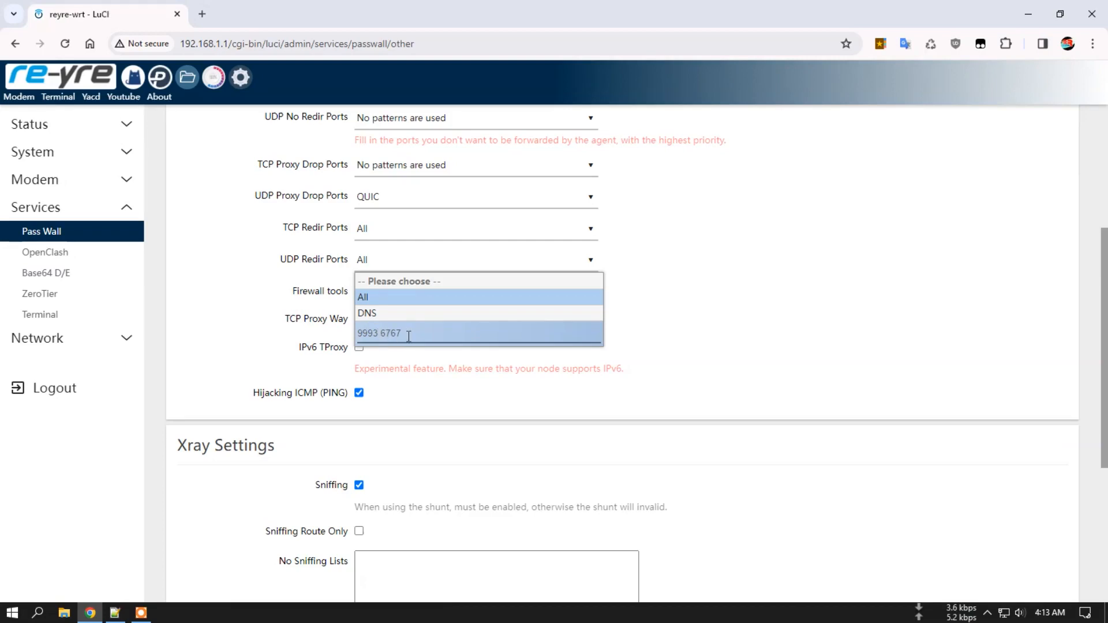
left_click(349, 341)
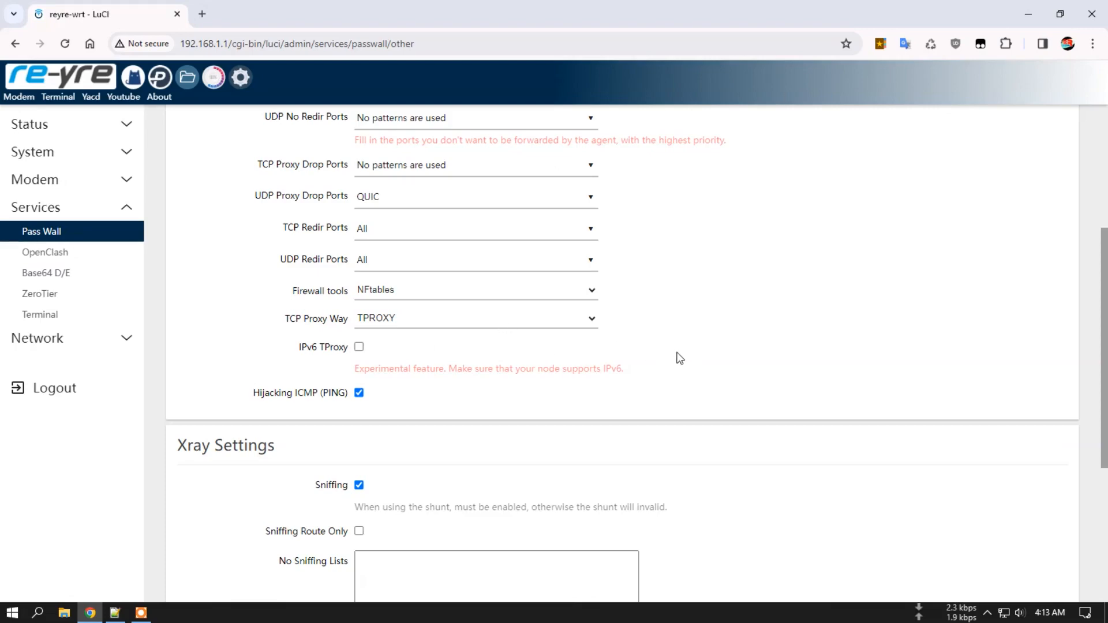
Review the Delay, Forwarding and Xray sections of Other Settings once more.
scroll(685, 366, "down", 4)
scroll(719, 374, "up", 8)
scroll(725, 372, "down", 2)
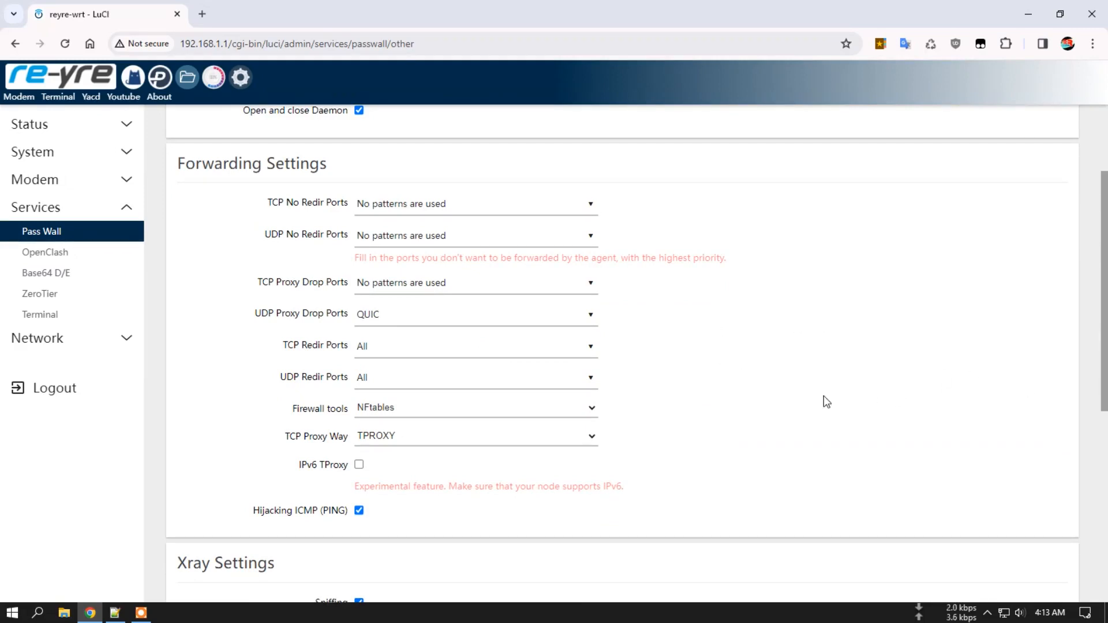
scroll(735, 402, "up", 2)
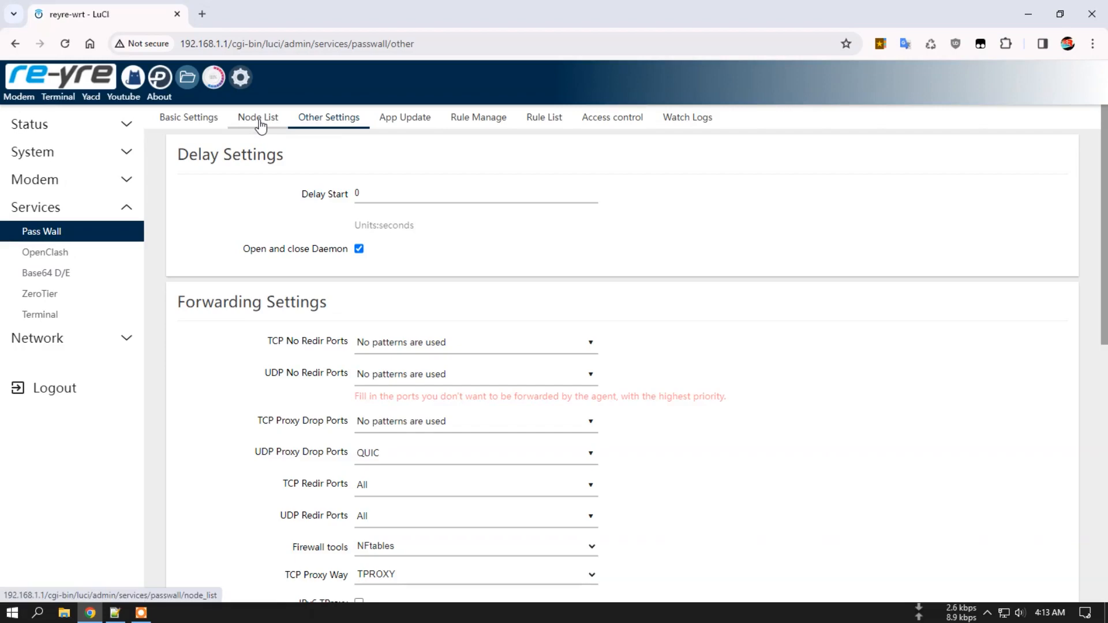
scroll(390, 183, "down", 2)
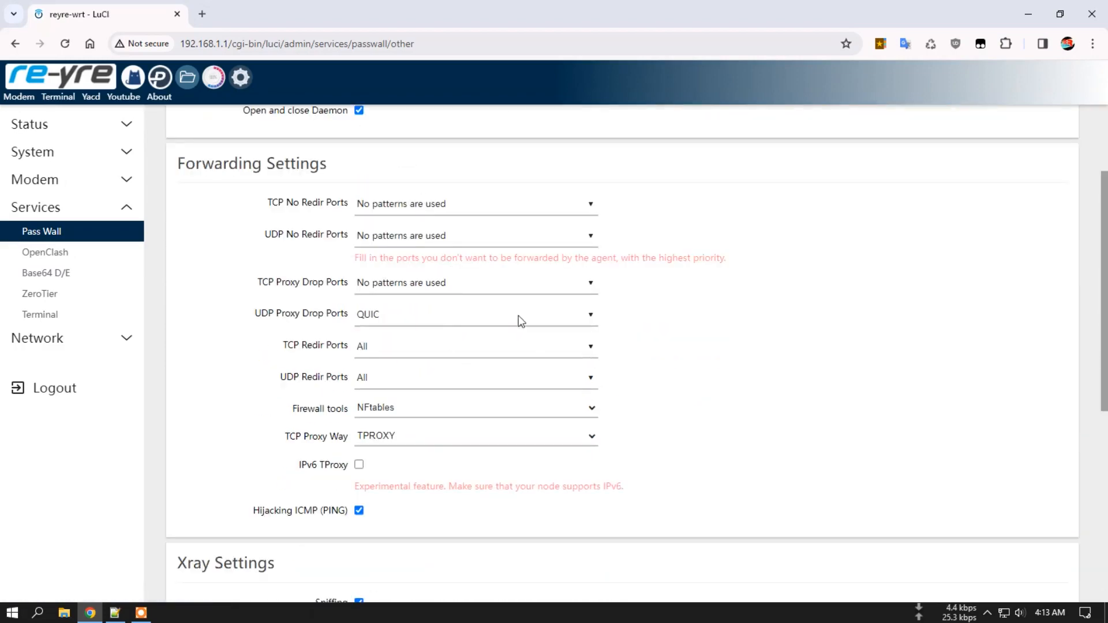
scroll(352, 184, "up", 2)
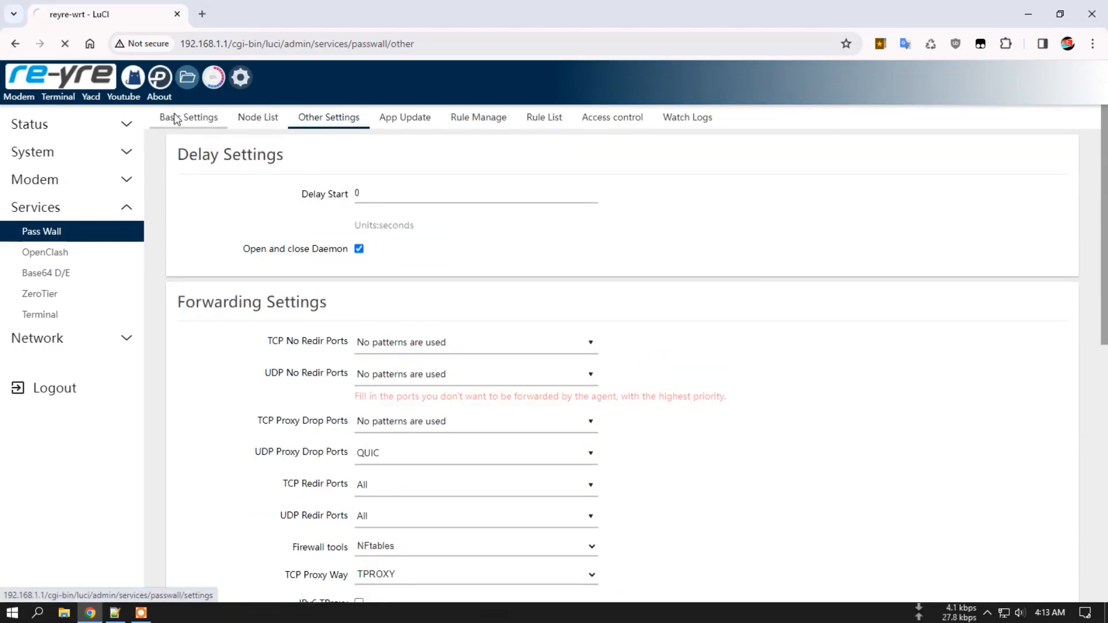
Open Pass Wall's Basic Settings and examine the service status, TCP and UDP nodes, ADBLOCK and Default assignments.
left_click(171, 114)
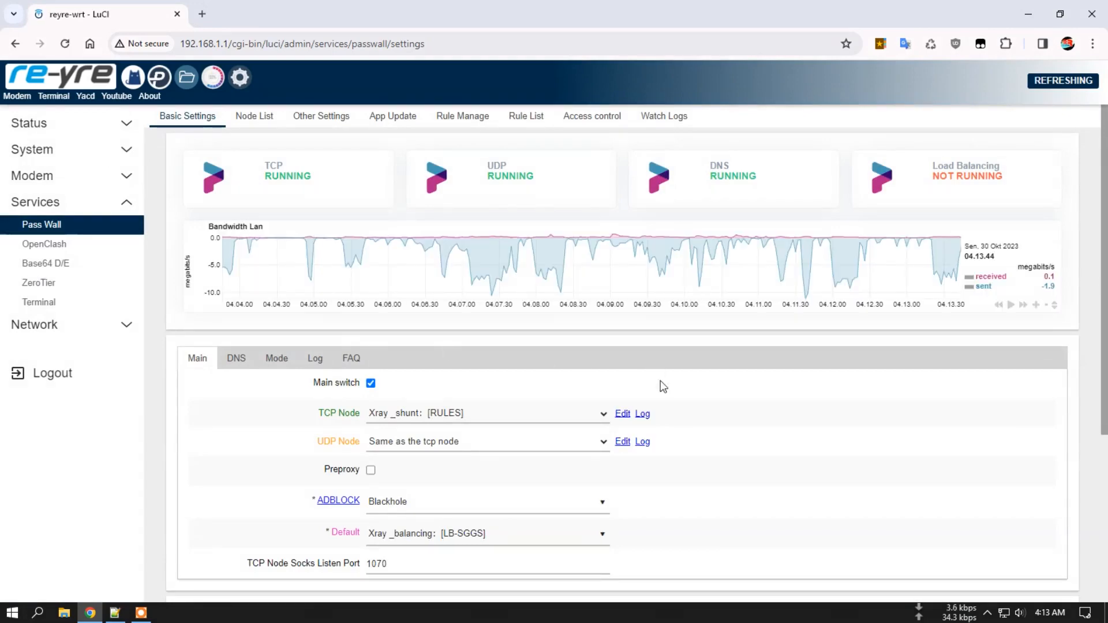
scroll(725, 430, "down", 1)
scroll(725, 431, "down", 3)
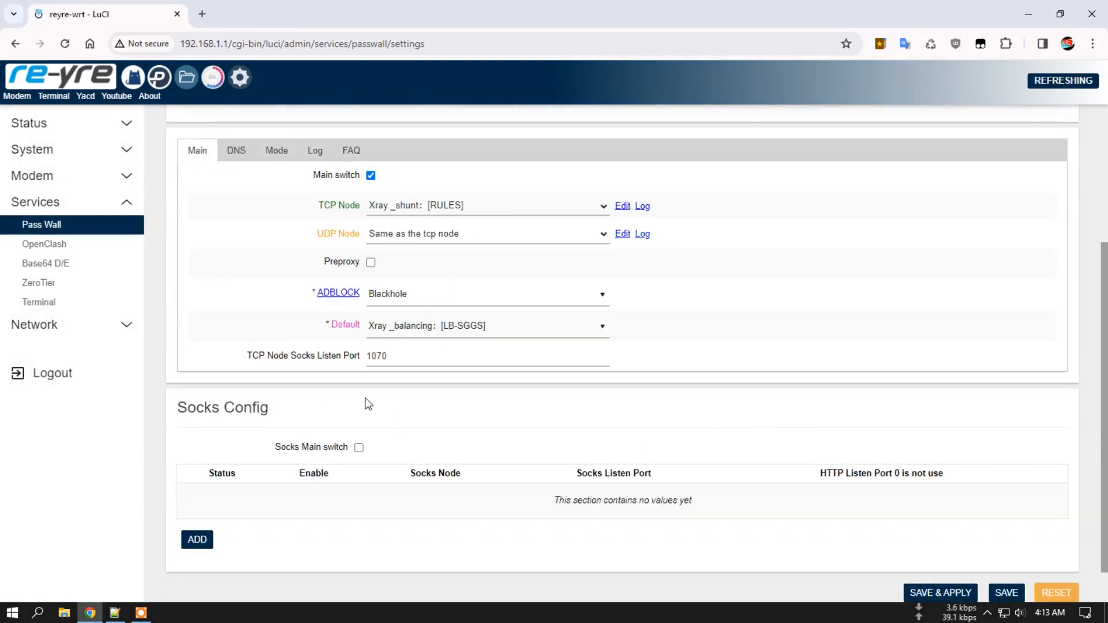
scroll(500, 403, "up", 2)
scroll(615, 326, "up", 1)
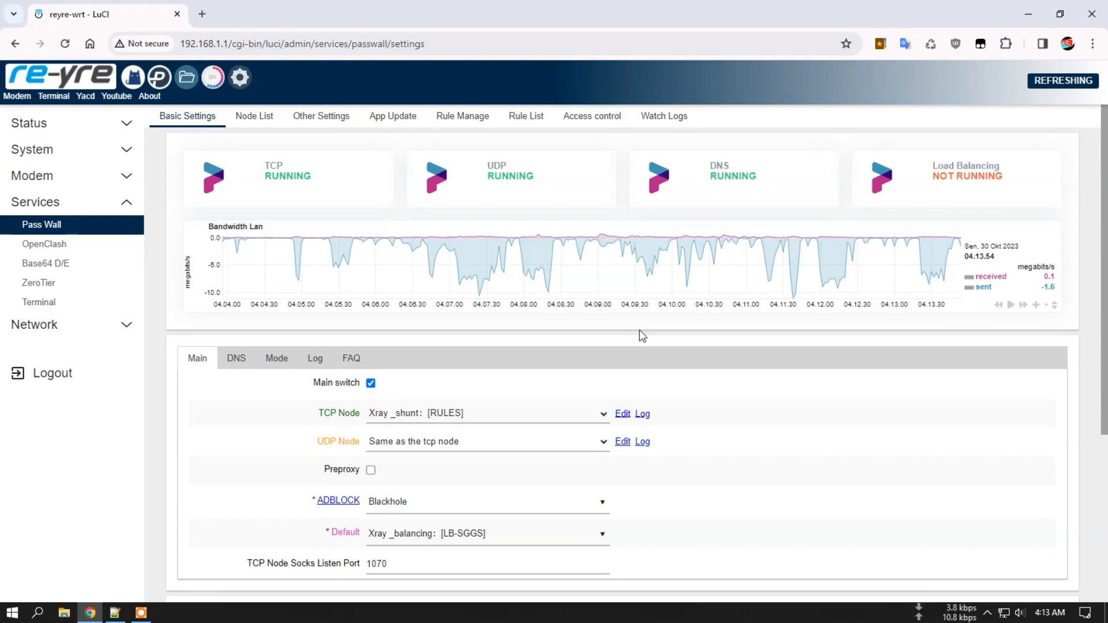
scroll(642, 335, "down", 3)
scroll(642, 335, "up", 3)
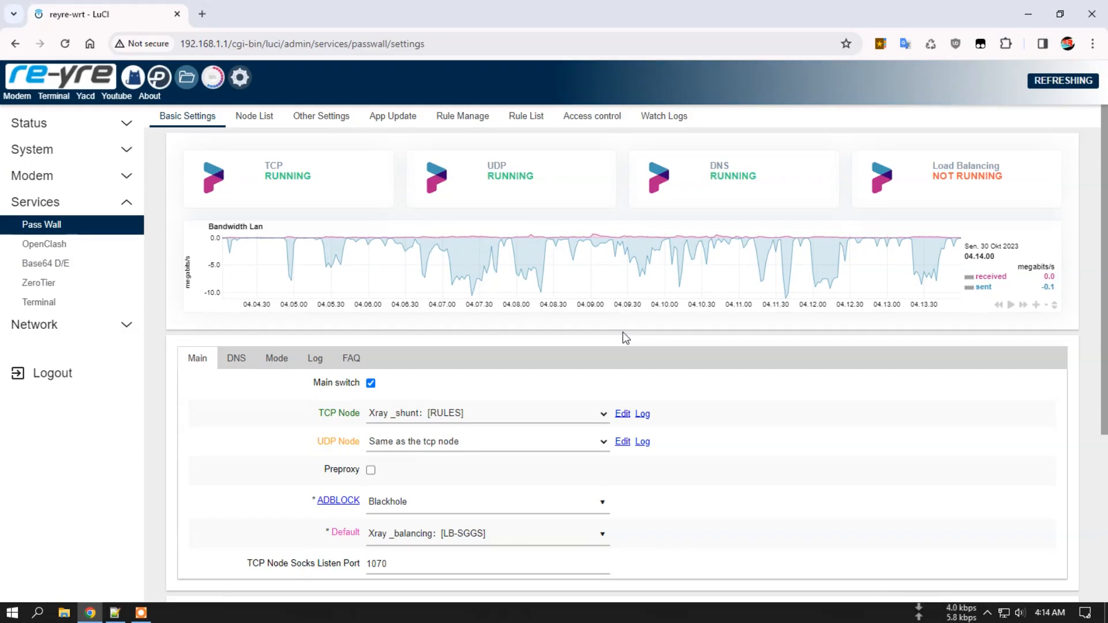
scroll(629, 341, "down", 2)
scroll(638, 354, "up", 2)
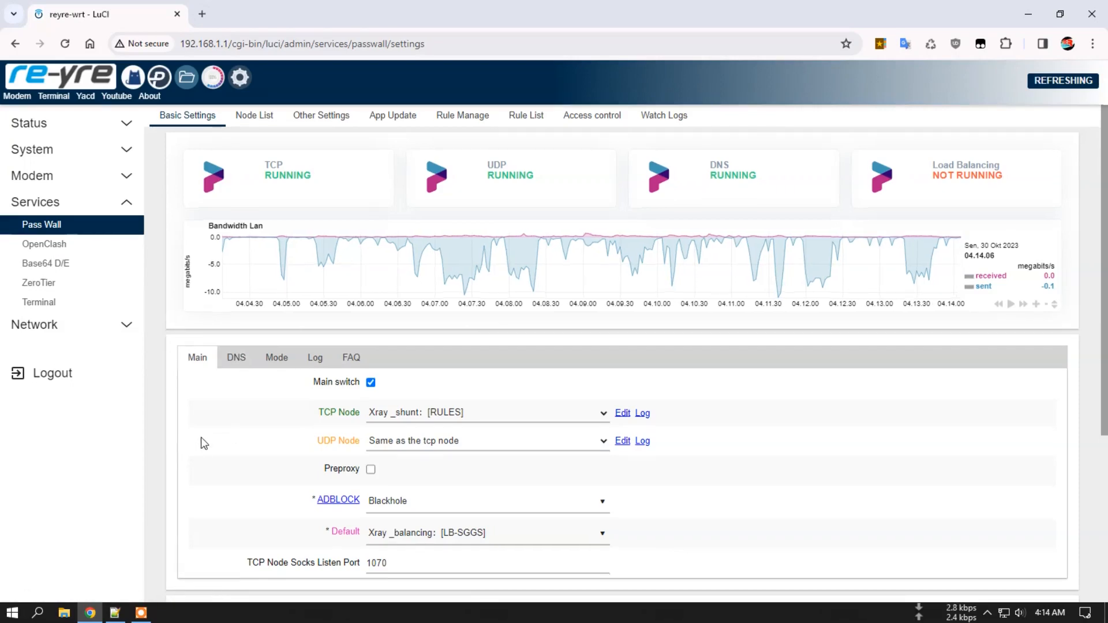
scroll(201, 438, "down", 2)
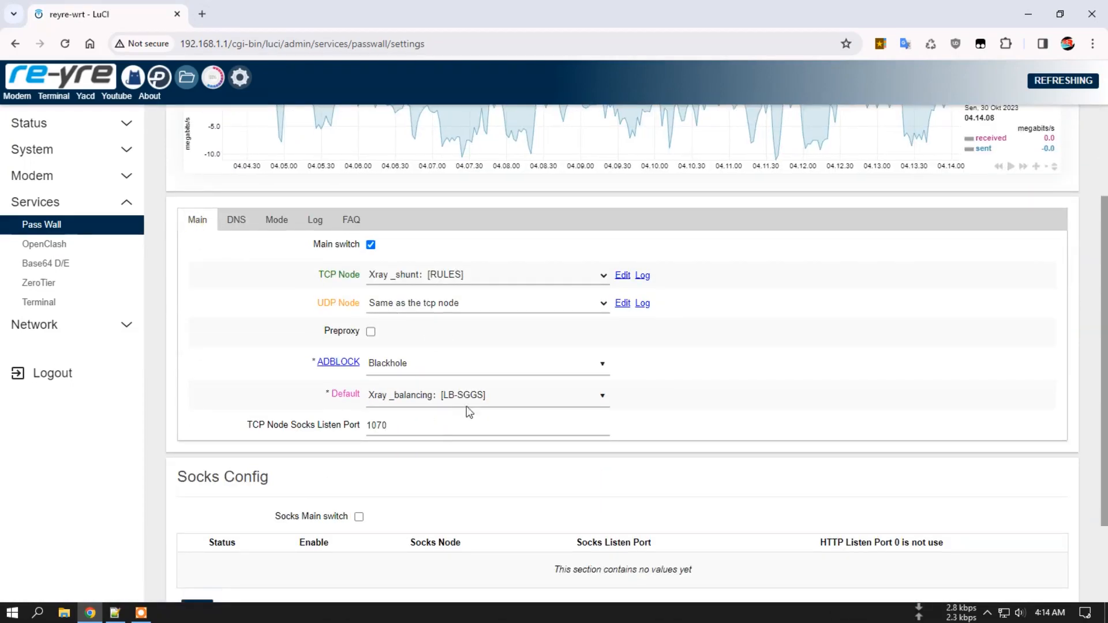
View the DNS options in Basic Settings, check the App Update page, and return to the DNS options.
left_click(236, 221)
scroll(239, 234, "down", 1)
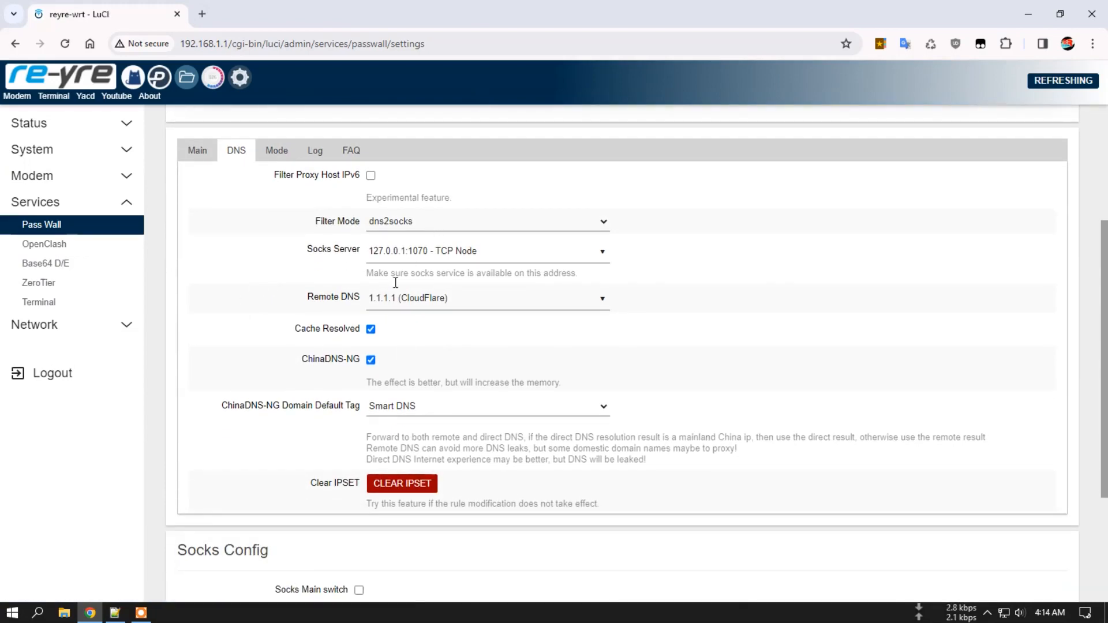
scroll(490, 330, "up", 3)
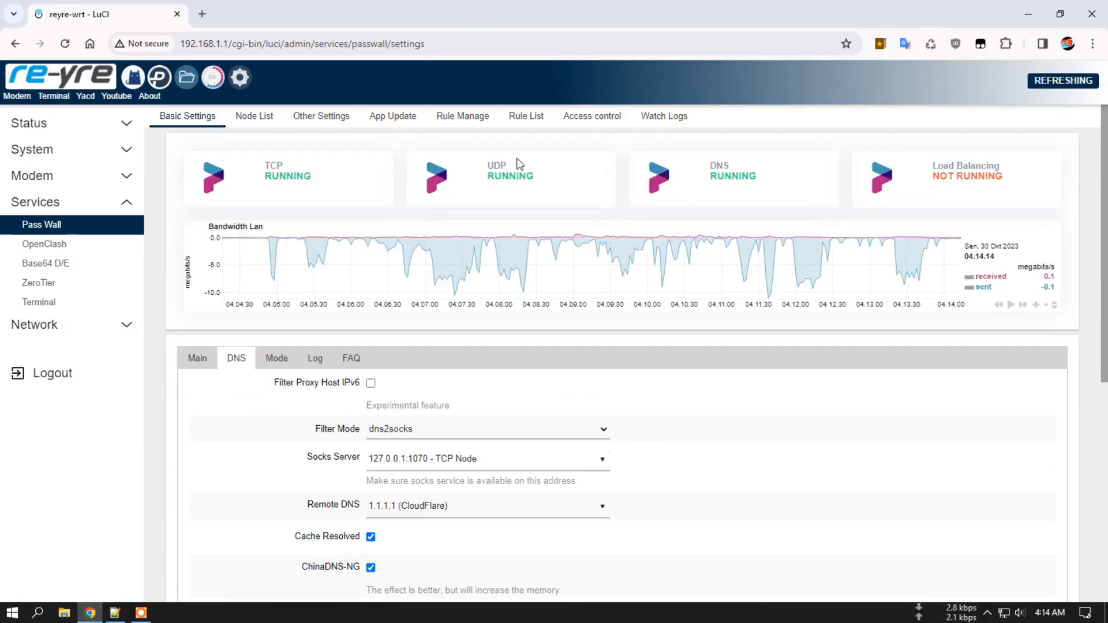
left_click(393, 118)
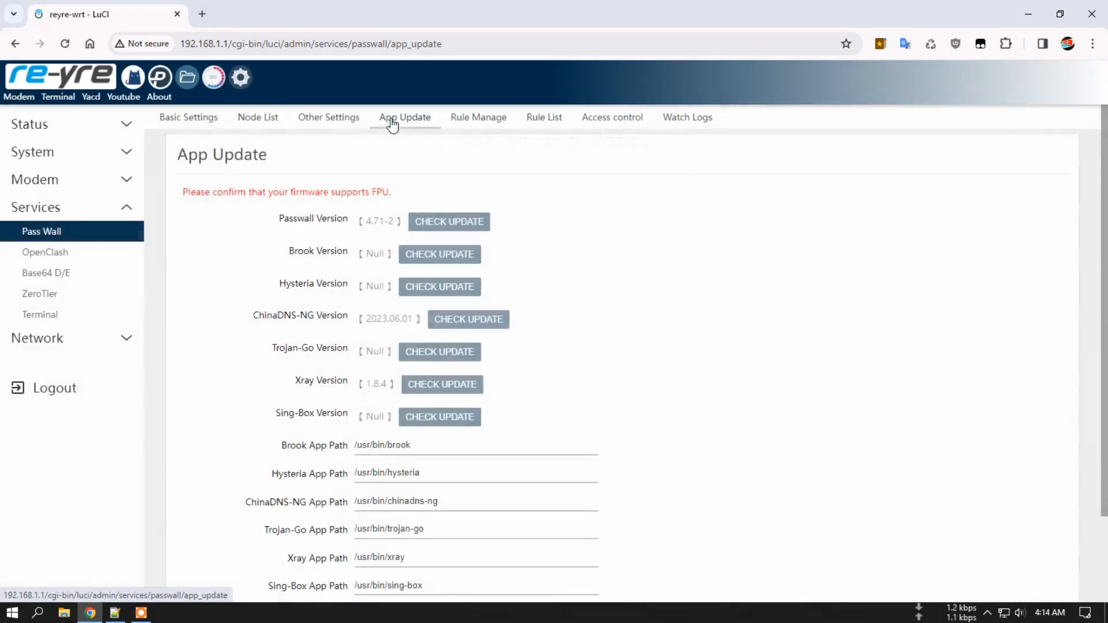
left_click(183, 117)
scroll(265, 358, "down", 4)
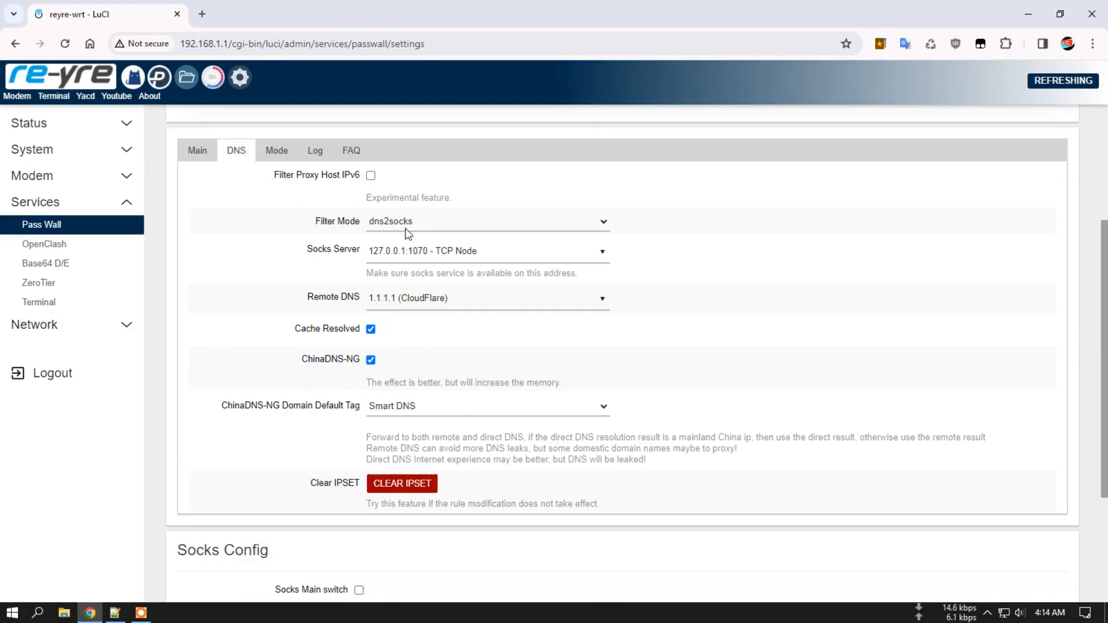
Check the Socks Server choices, select 1.1.1.1 (CloudFlare) as the Remote DNS, and clear the IPSET.
left_click(425, 259)
left_click(446, 284)
left_click(449, 298)
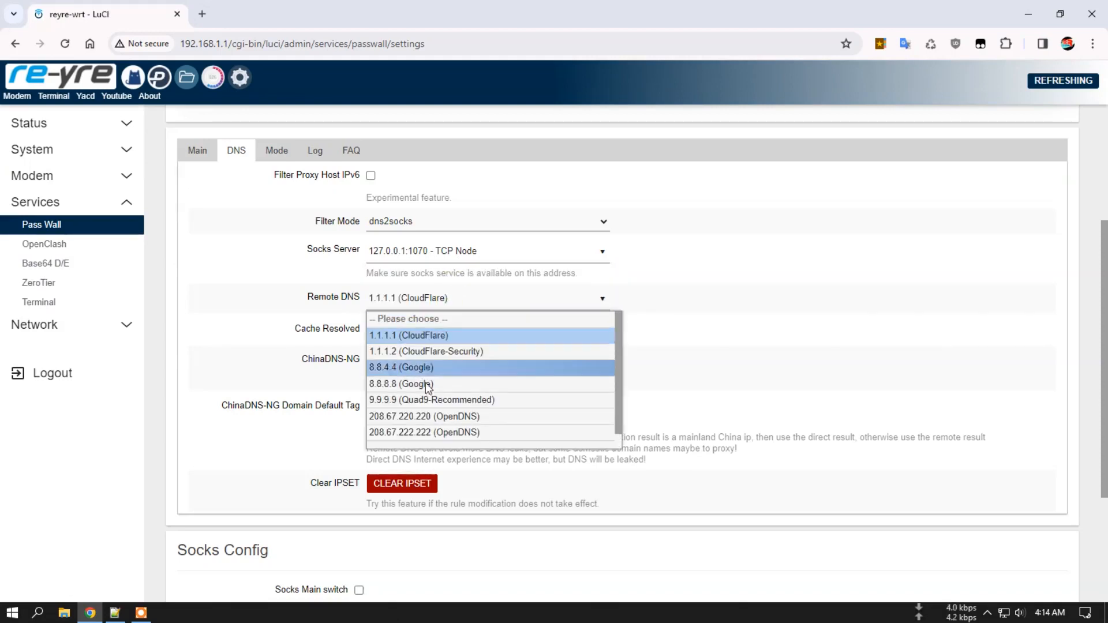
scroll(479, 432, "down", 1)
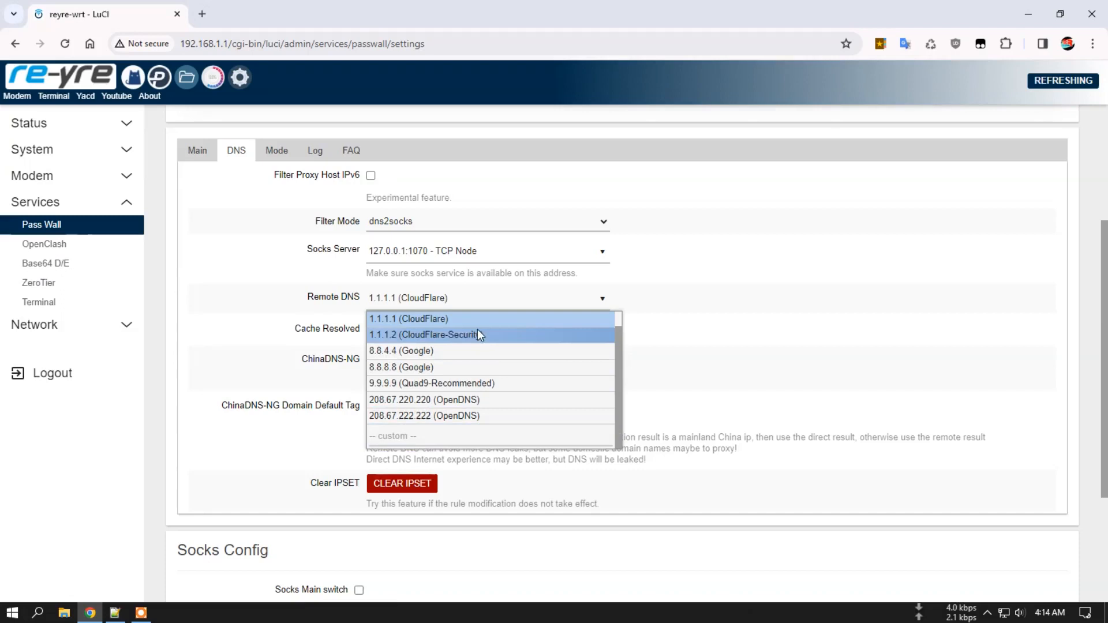
left_click(477, 320)
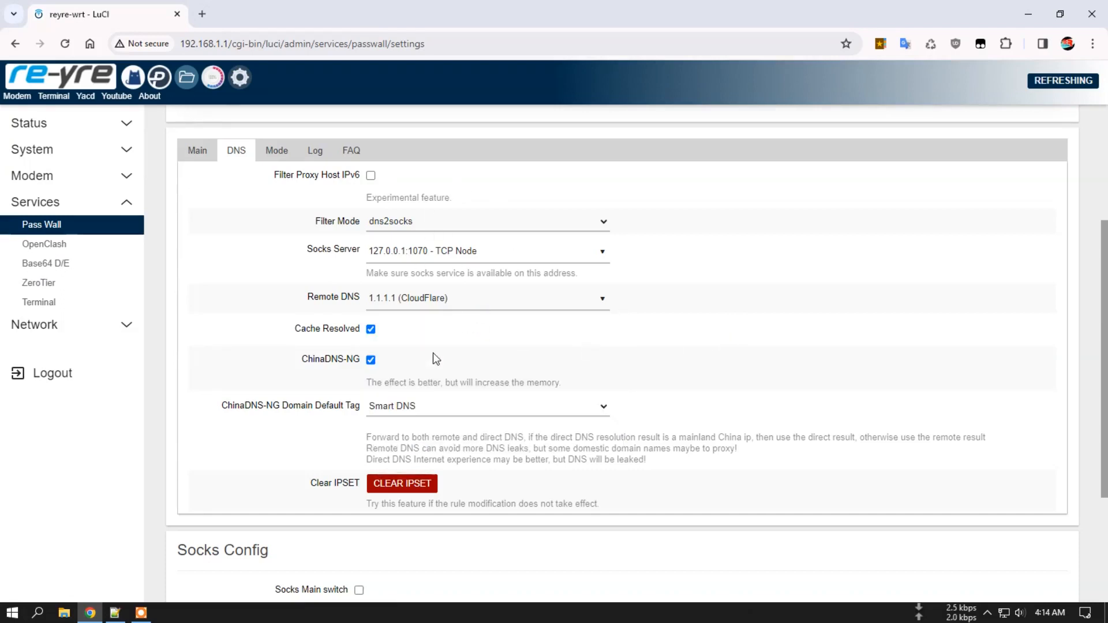
left_click(414, 489)
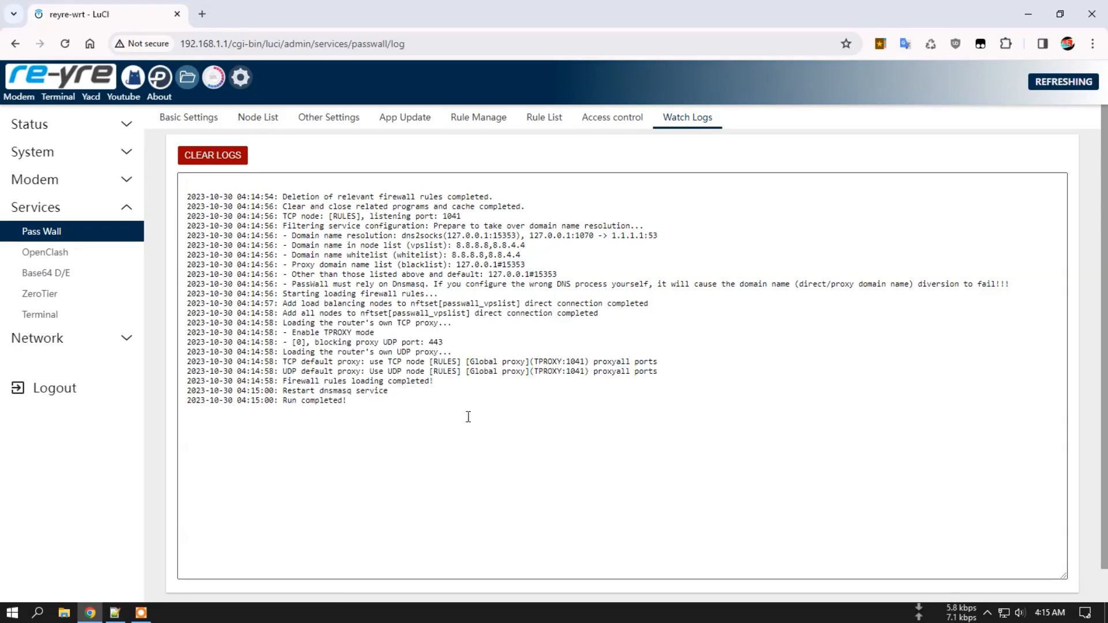
Open the Node List and review the configured VMess, Trojan, balancing and shunt nodes.
left_click(250, 120)
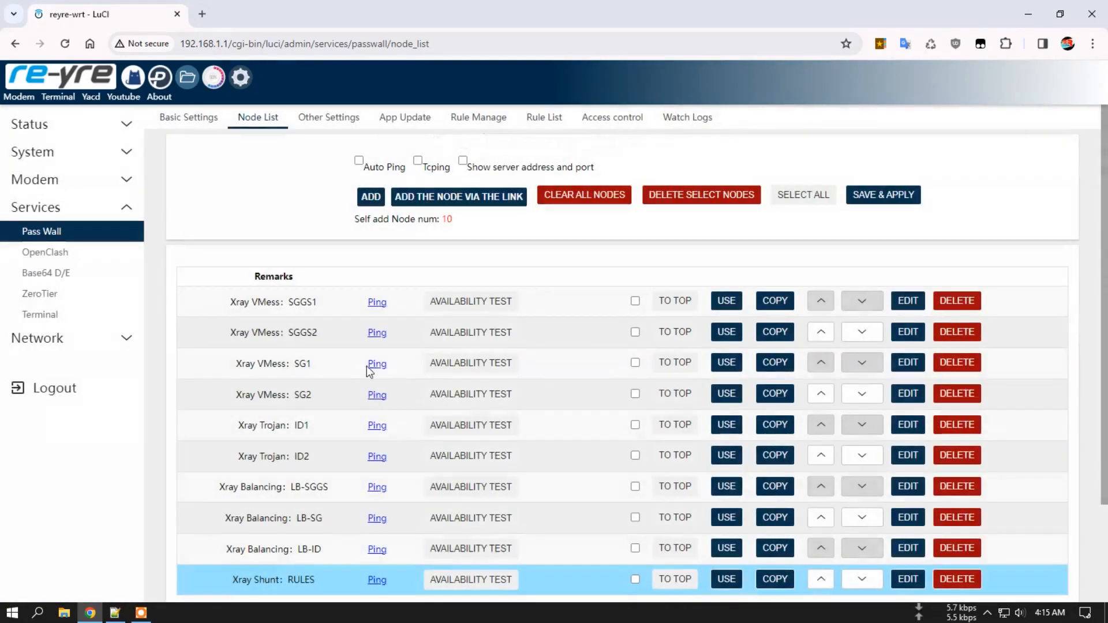
scroll(369, 369, "down", 2)
scroll(383, 400, "up", 2)
Return to Other Settings and check the TCP Proxy Drop Ports choices, keeping "No patterns are used".
left_click(330, 120)
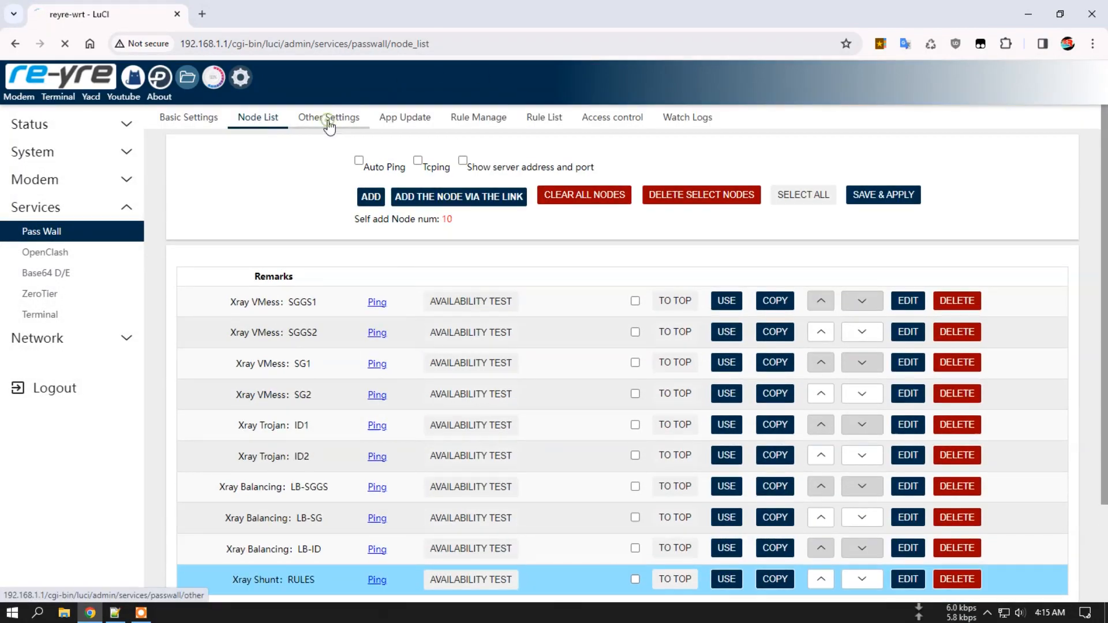
scroll(723, 333, "down", 3)
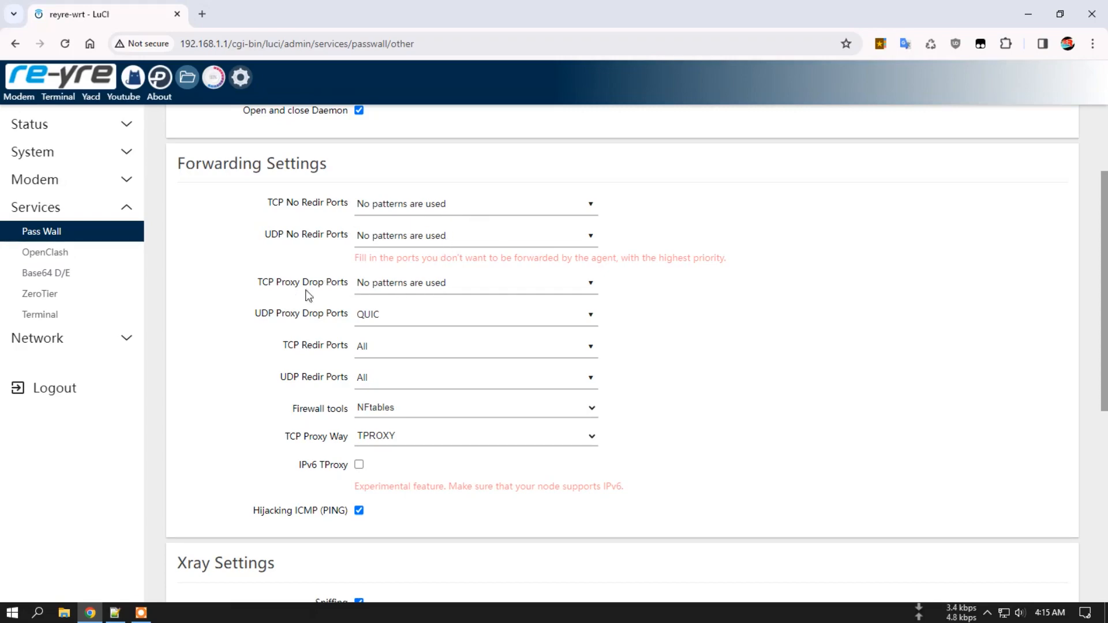
left_click(398, 286)
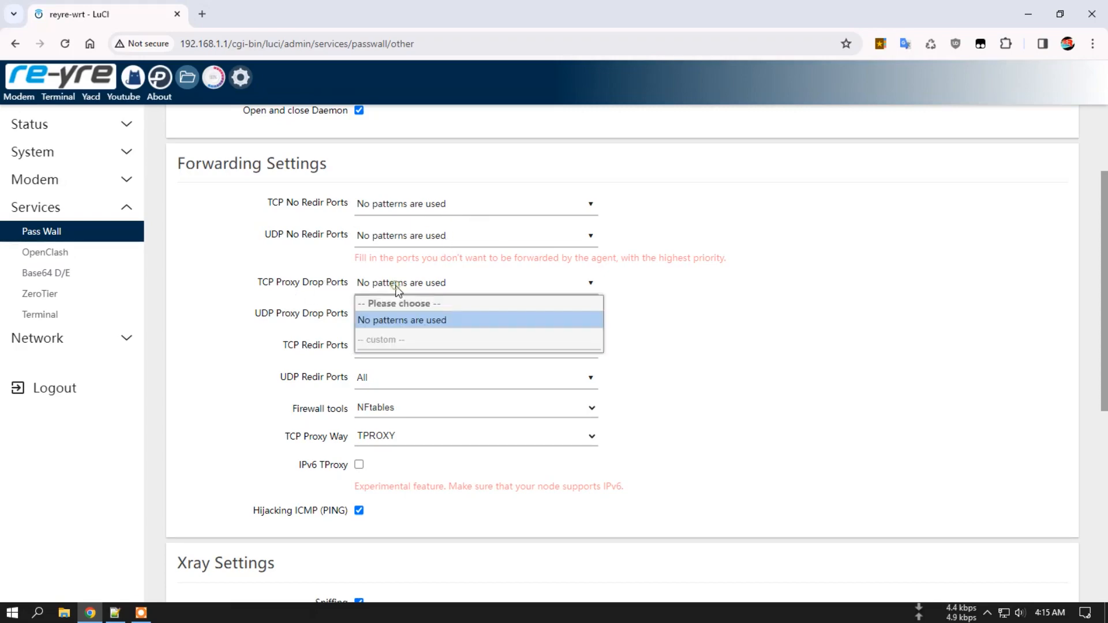
left_click(406, 319)
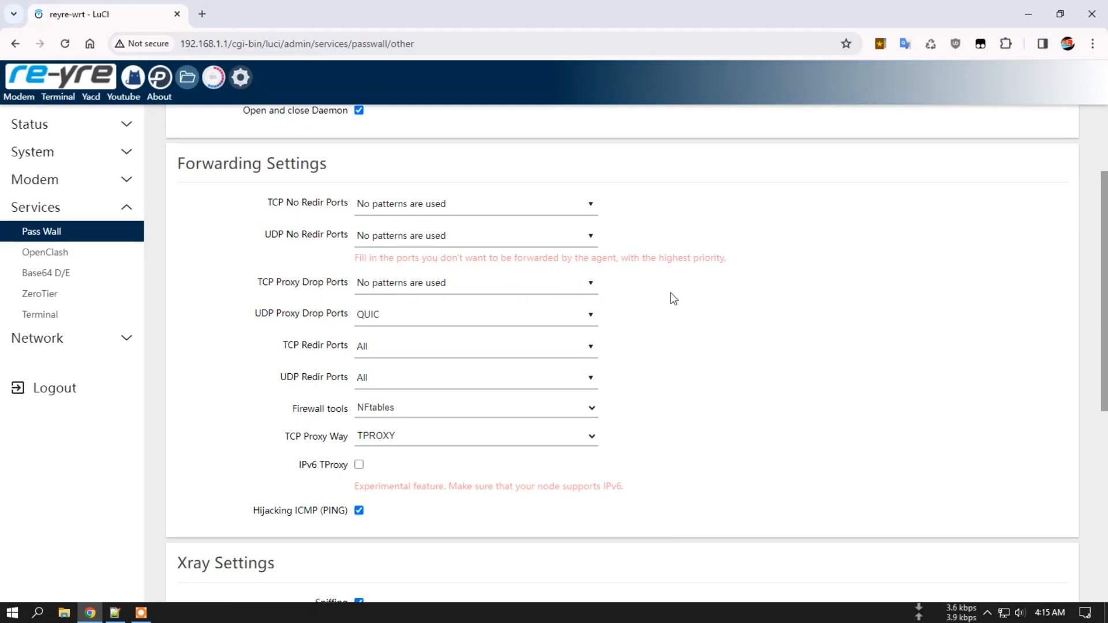
Check the UDP Proxy Drop Ports choices in Forwarding Settings, keeping QUIC selected.
scroll(669, 295, "down", 1)
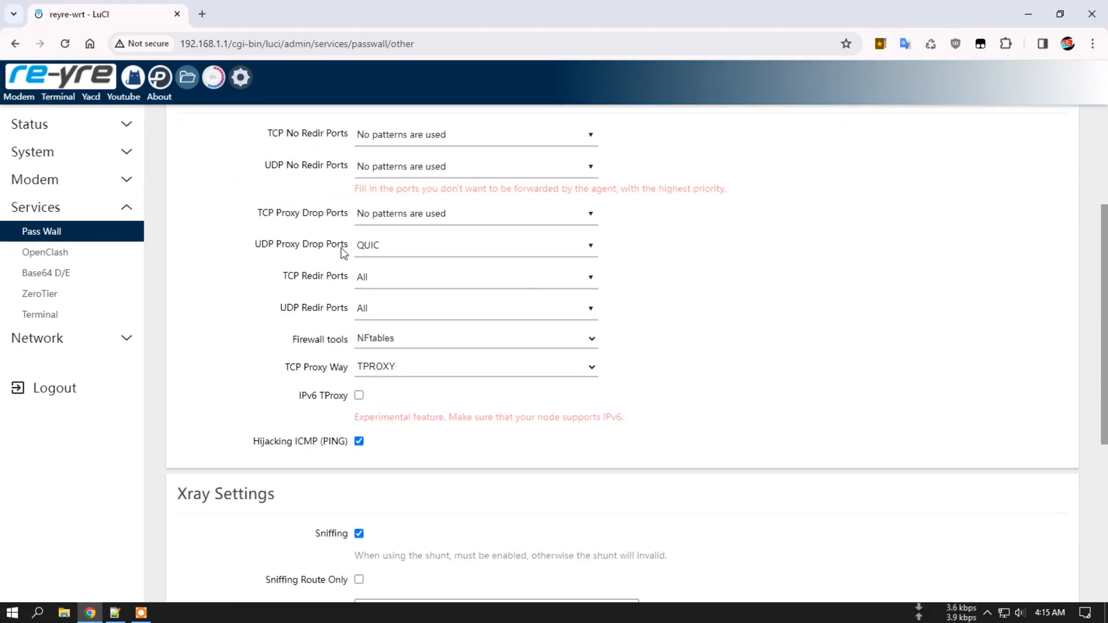
left_click(396, 251)
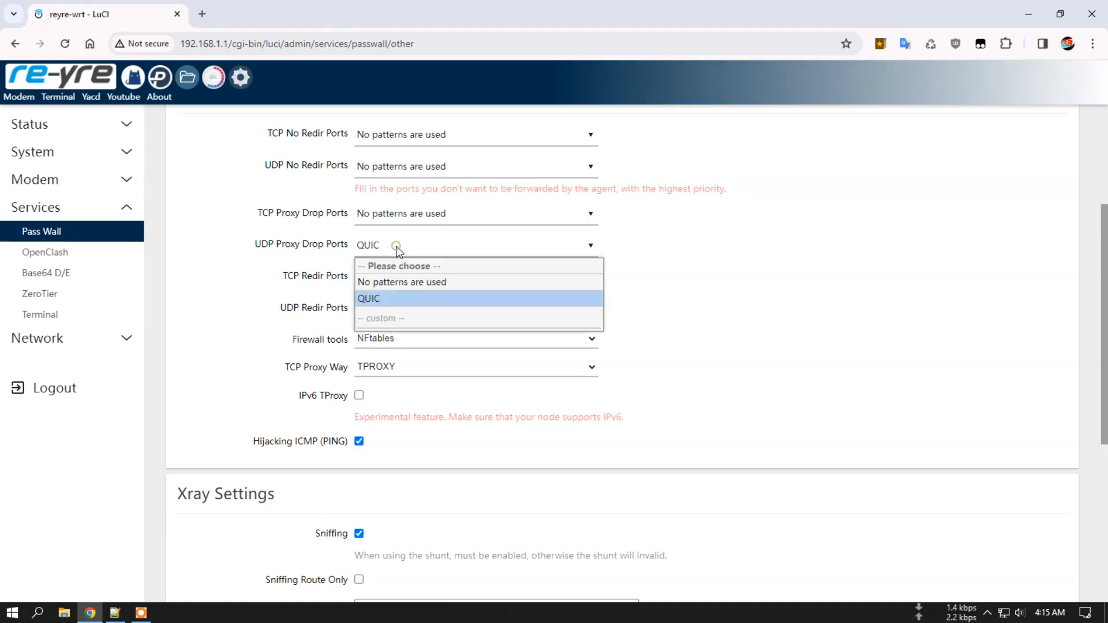
left_click(383, 299)
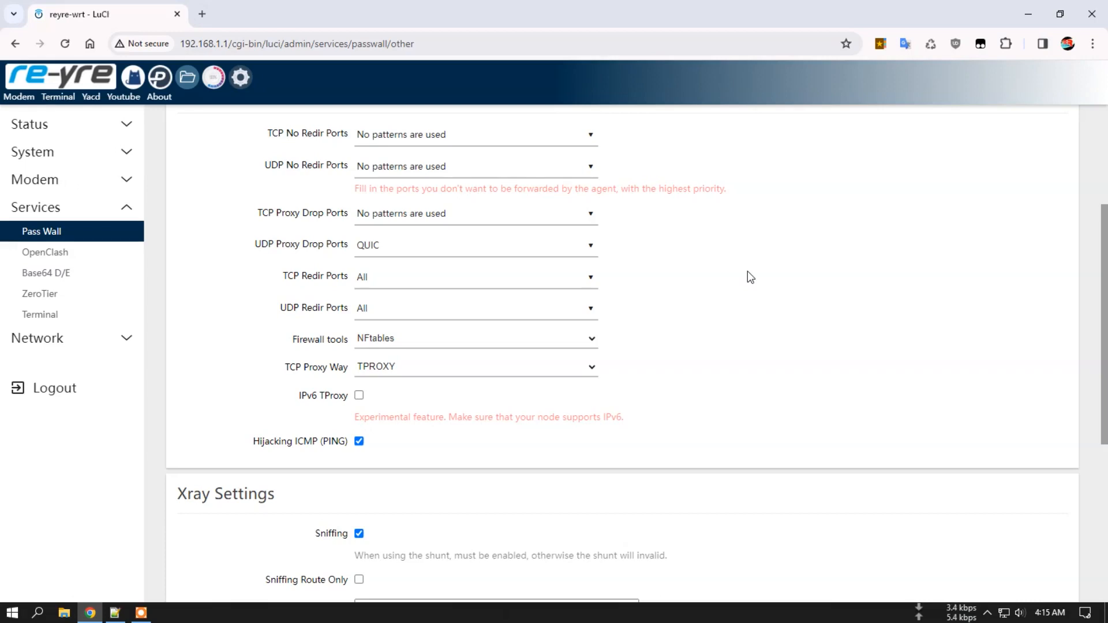
left_click(584, 245)
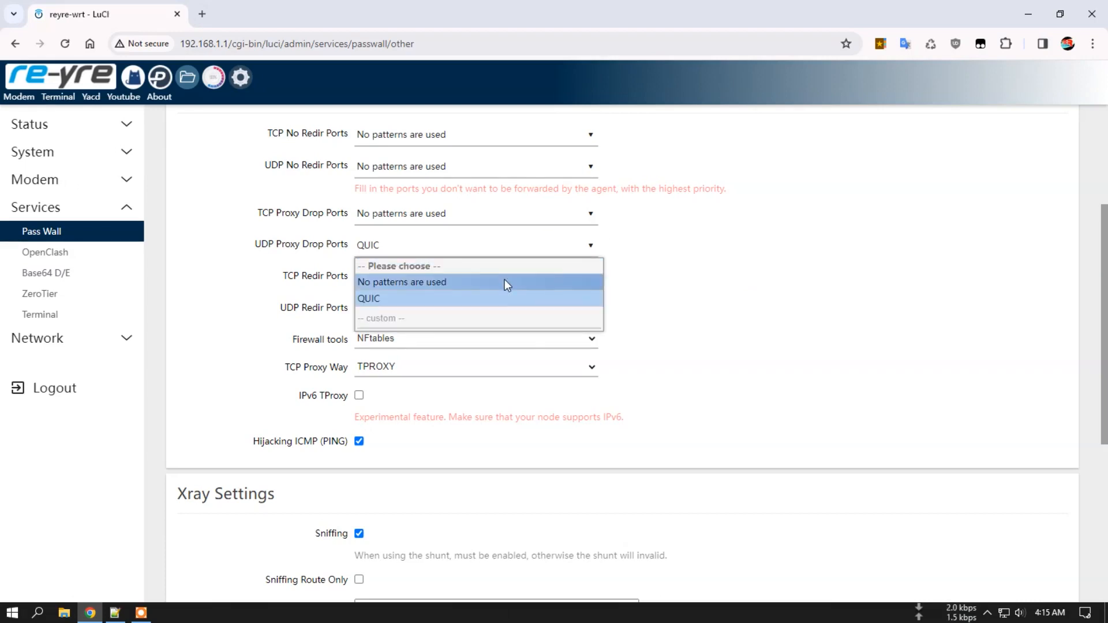
left_click(641, 278)
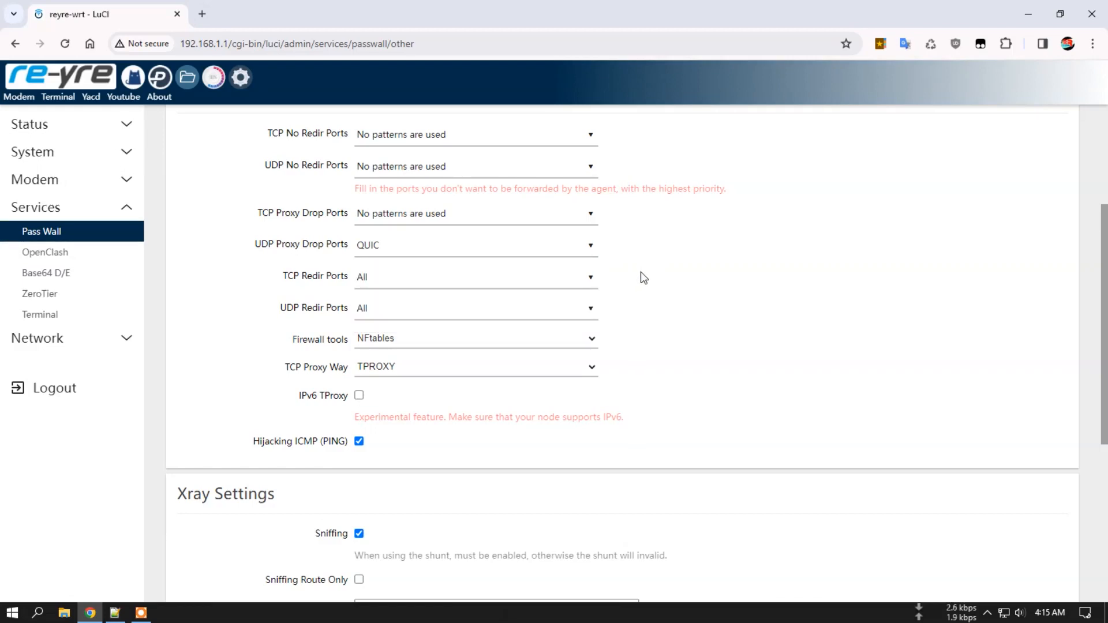
Switch UDP Proxy Drop Ports to "No patterns are used" and set it back to QUIC.
left_click(525, 246)
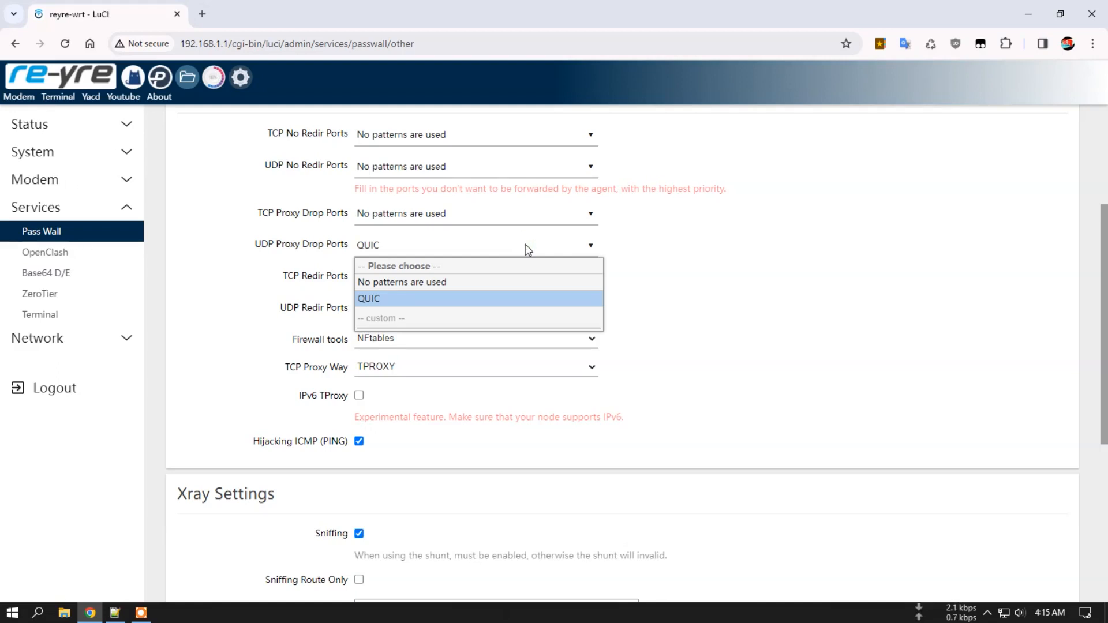
left_click(469, 280)
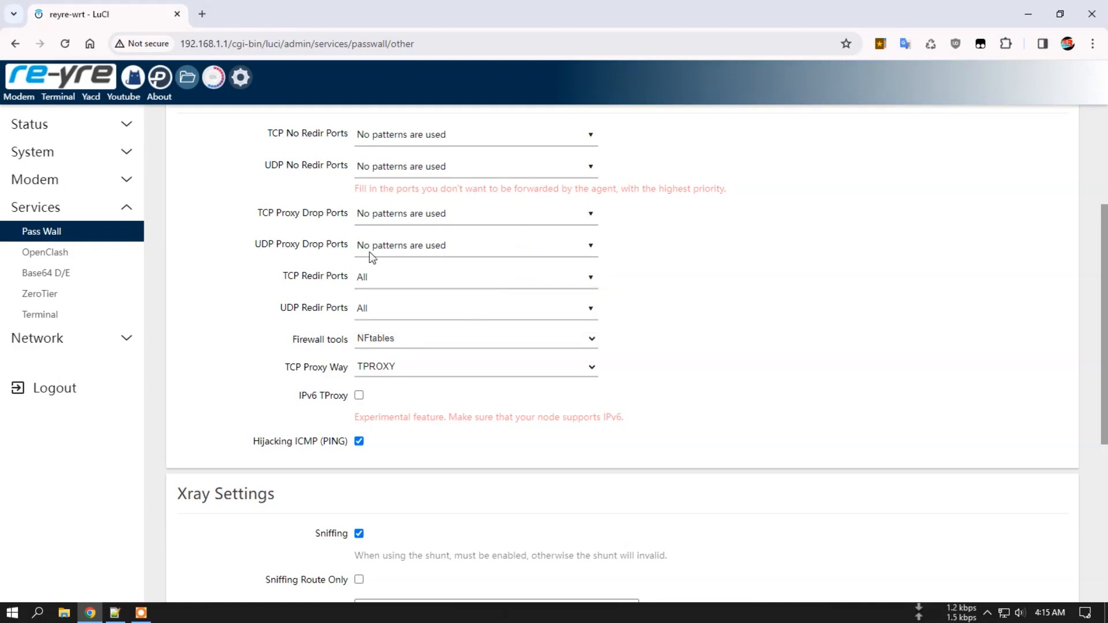
left_click(420, 248)
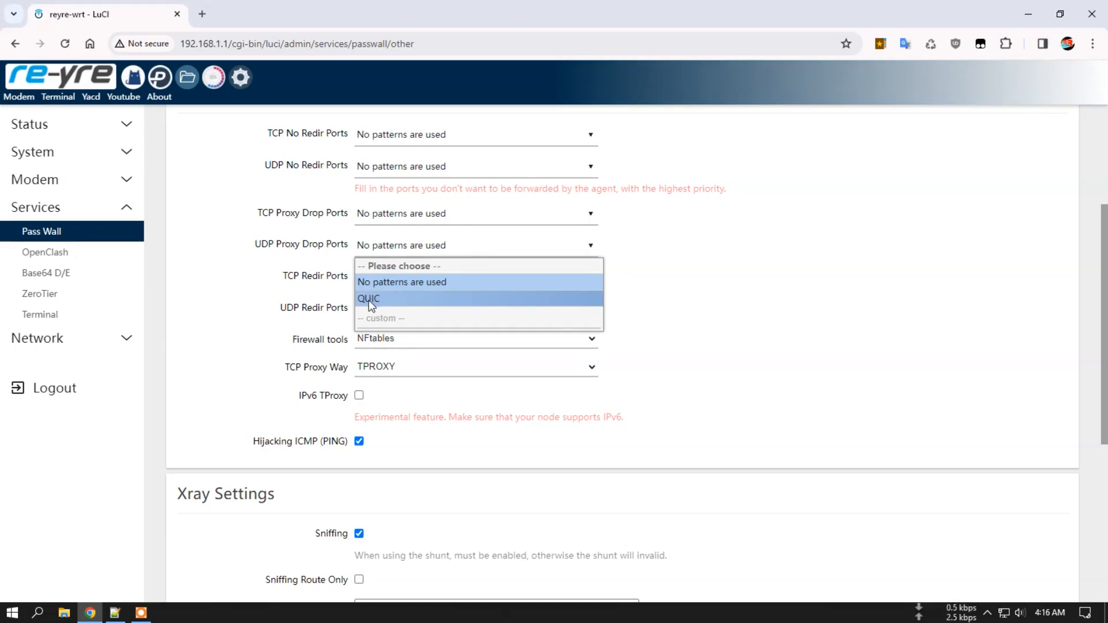
left_click(370, 299)
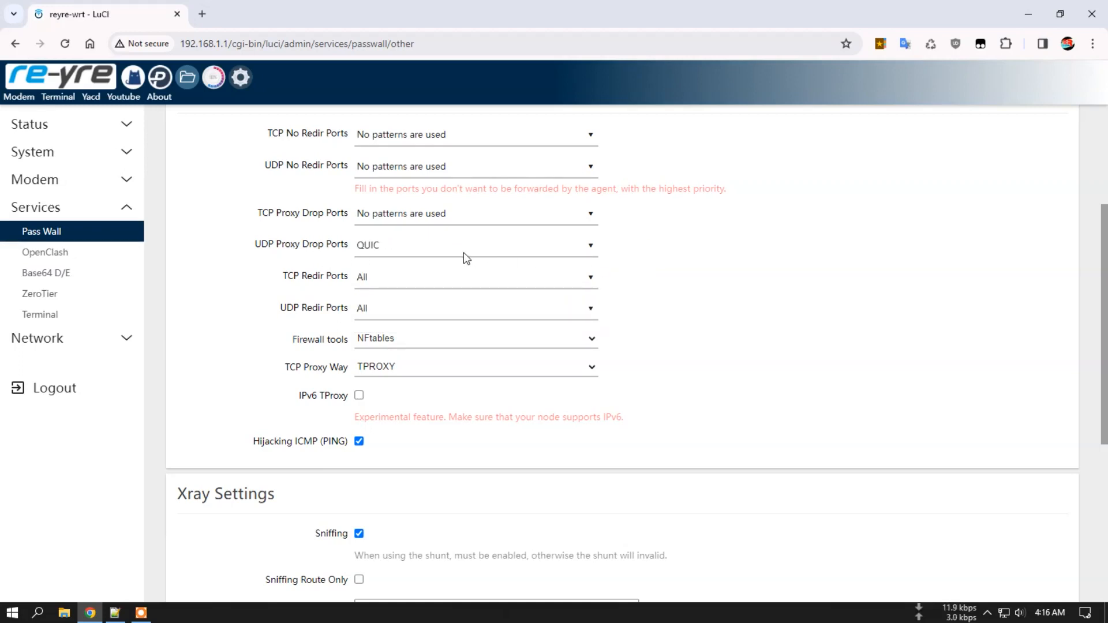
left_click(378, 246)
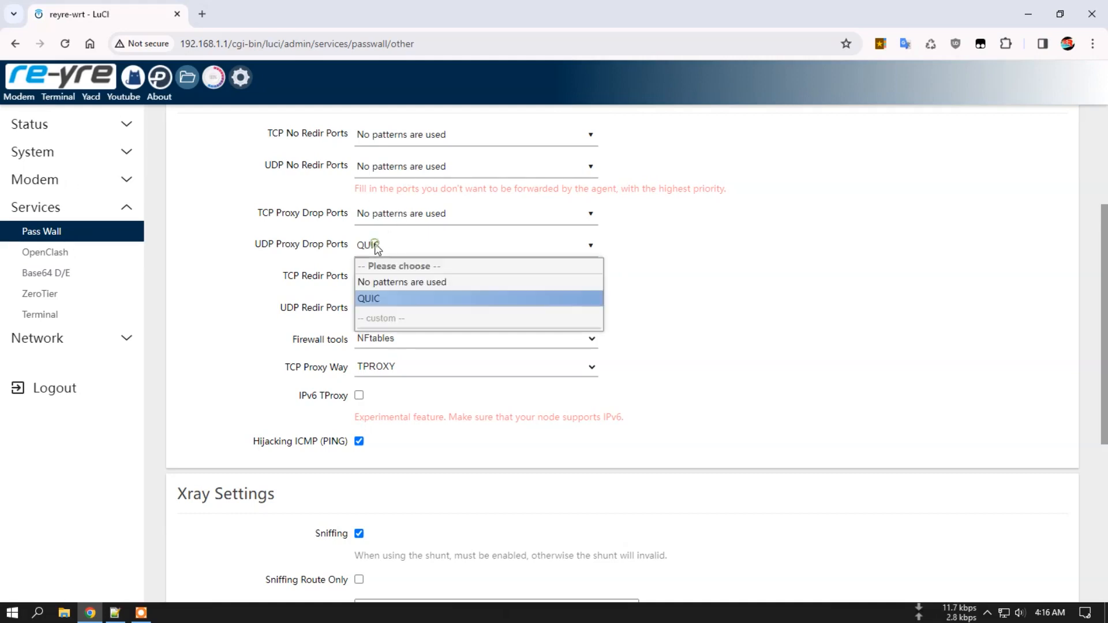
left_click(381, 296)
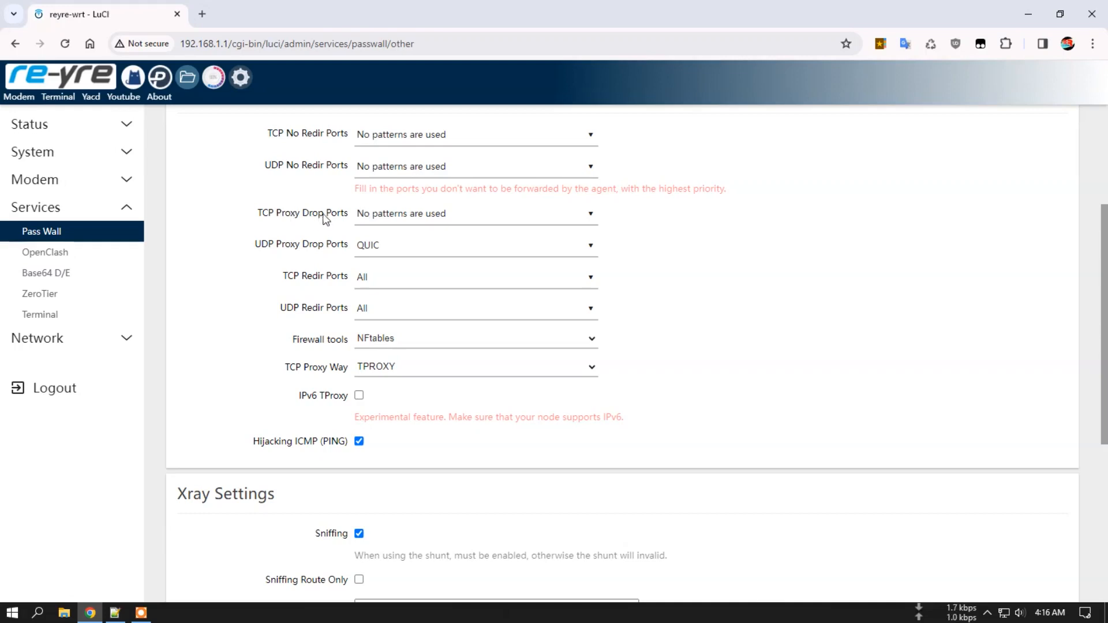
Look over the Forwarding Settings and return to Basic Settings to view the DNS options.
left_click(656, 220)
scroll(670, 254, "down", 5)
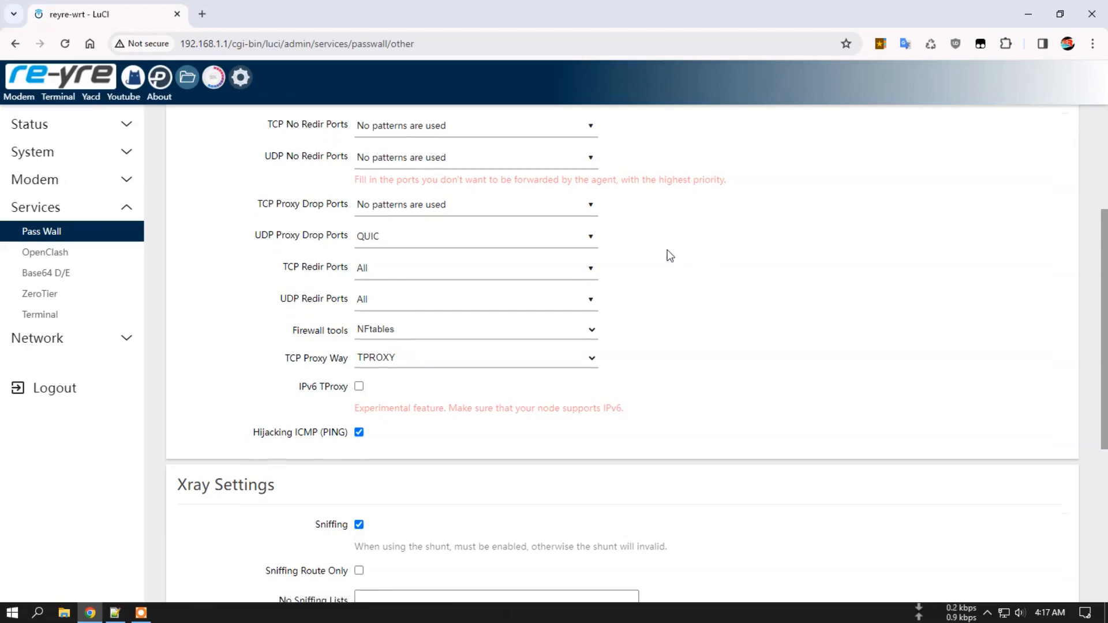
scroll(679, 258, "up", 8)
scroll(681, 263, "up", 1)
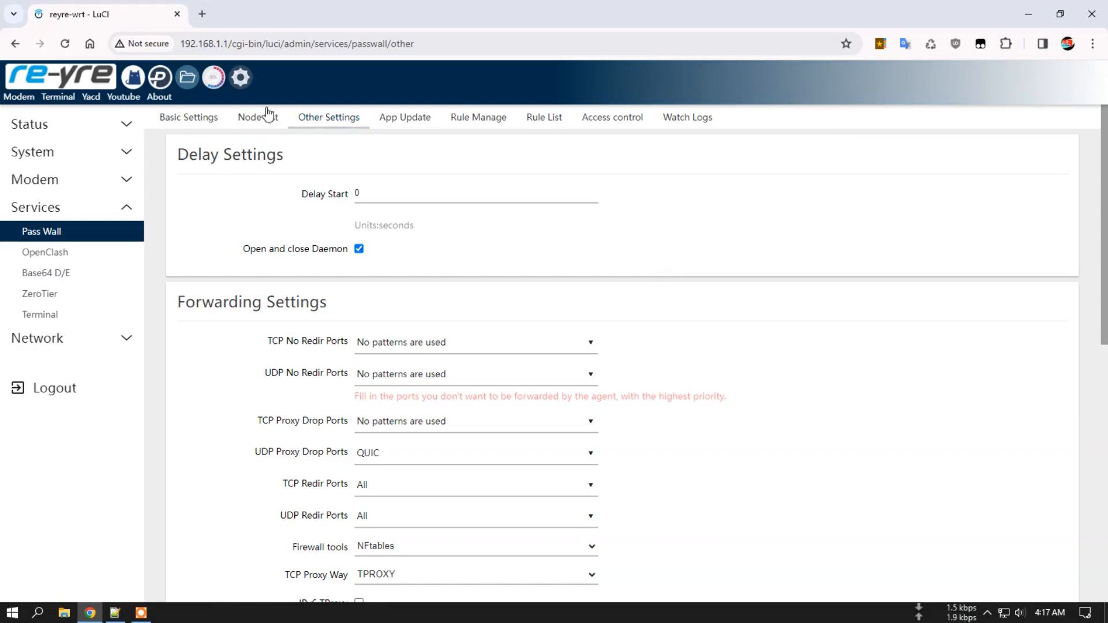
left_click(176, 116)
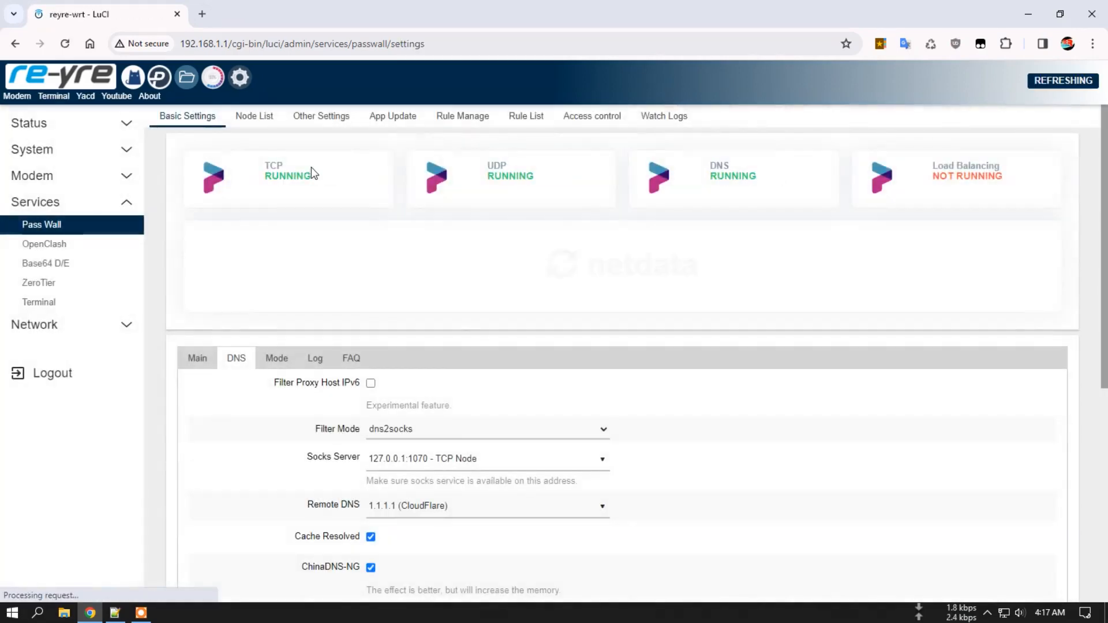
scroll(354, 283, "down", 3)
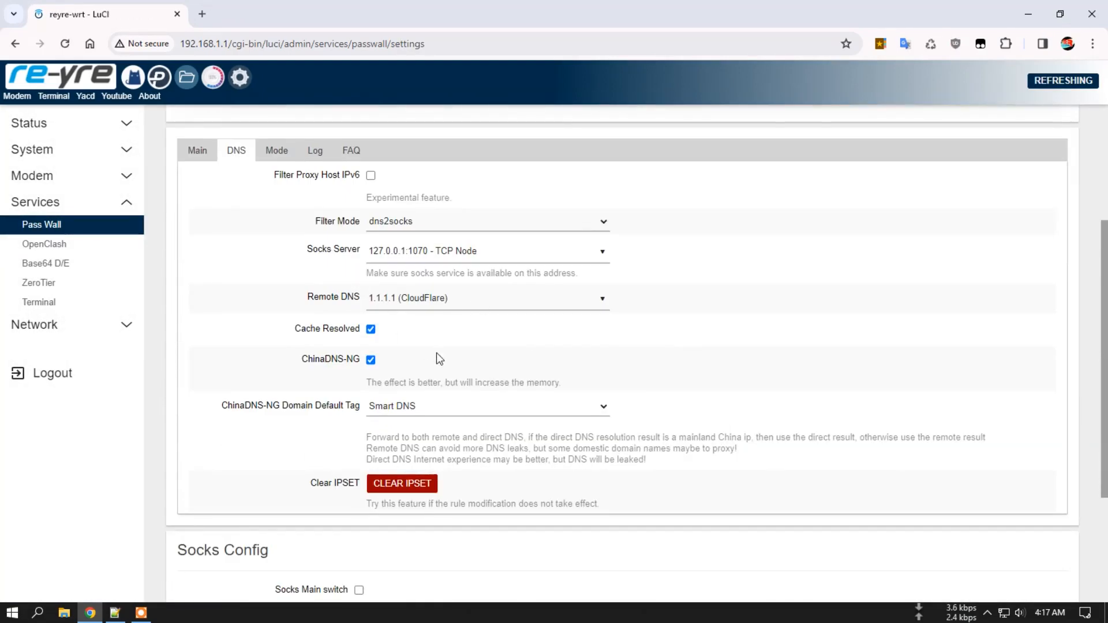
scroll(280, 375, "up", 3)
Check the TCP and UDP Default Proxy Mode choices in Basic Settings, keeping Global Proxy for both.
left_click(270, 360)
scroll(420, 198, "down", 3)
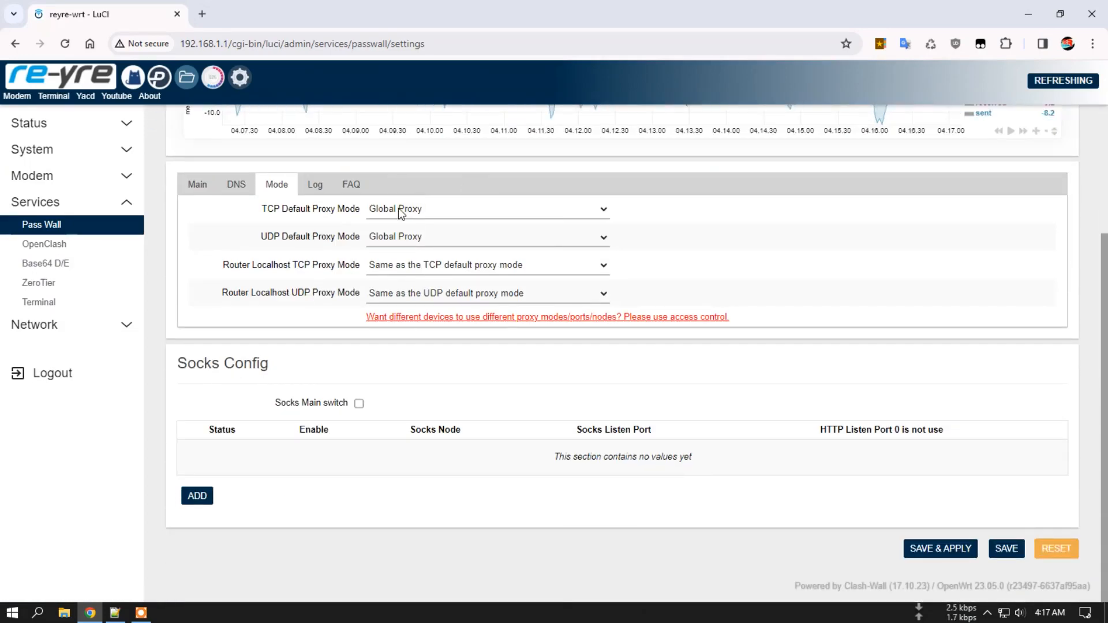
left_click(445, 218)
left_click(442, 232)
left_click(443, 239)
left_click(449, 266)
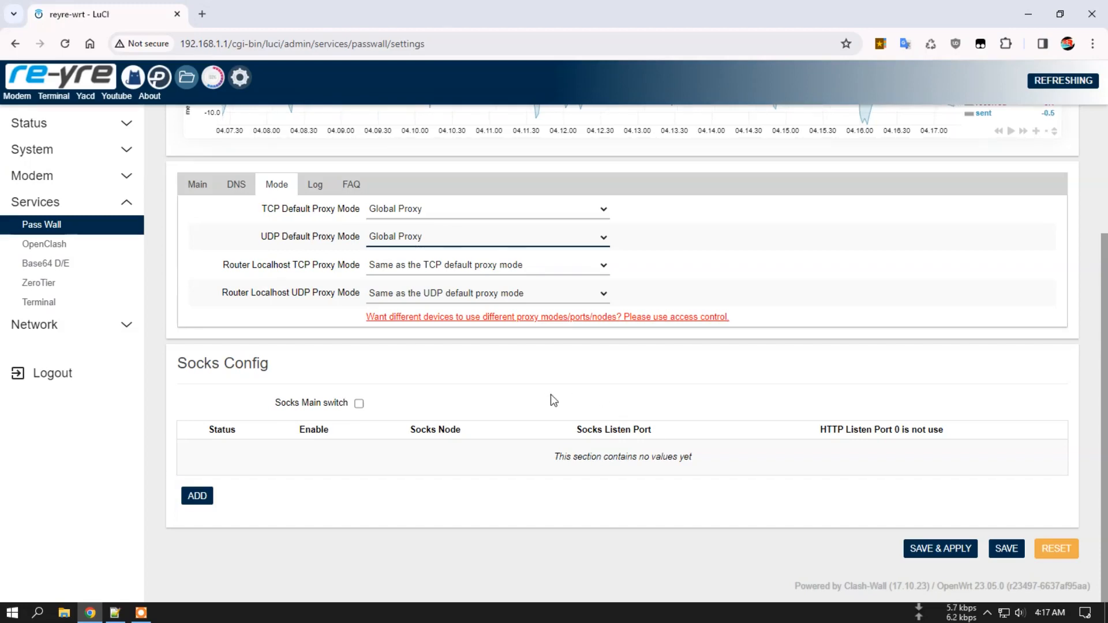
View the Log and FAQ sections of Basic Settings, returning to the log options and the service status overview.
left_click(315, 184)
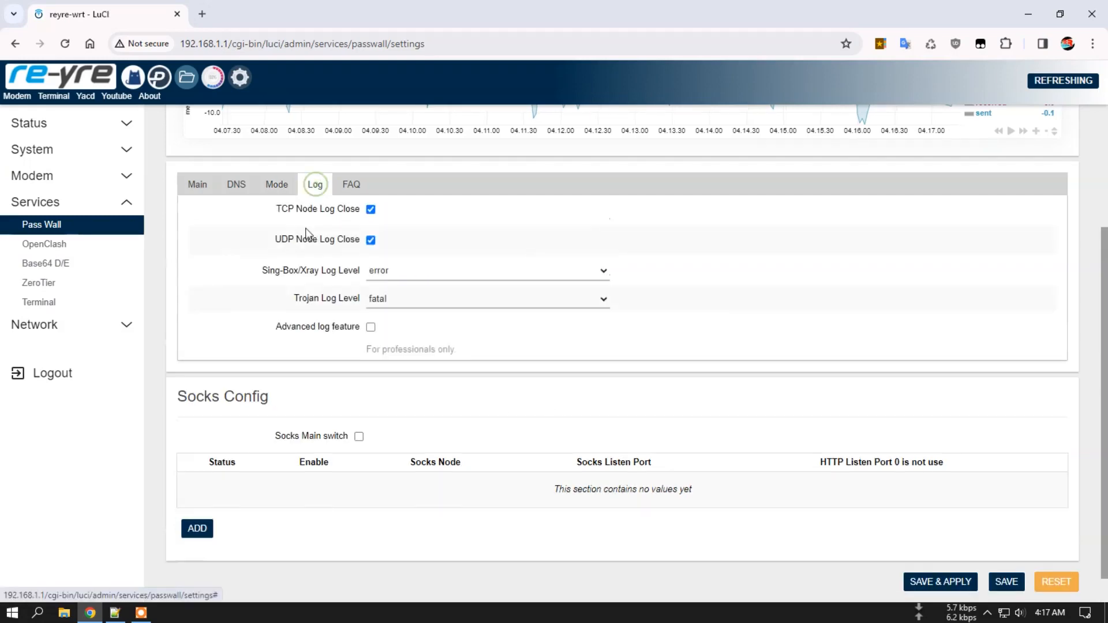
left_click(352, 189)
left_click(314, 207)
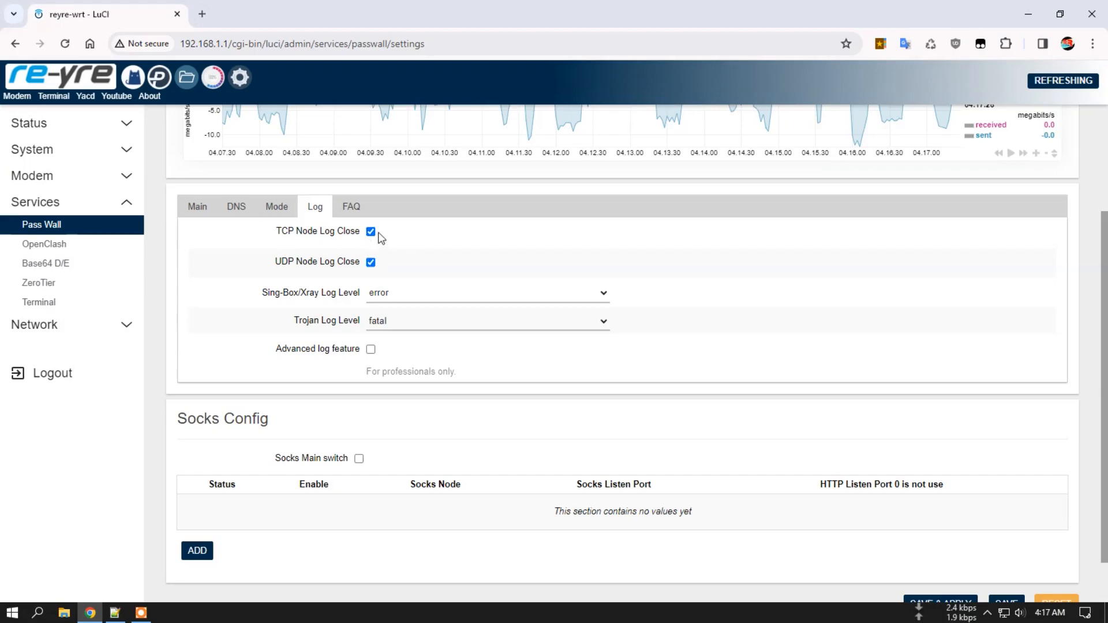
scroll(633, 168, "up", 3)
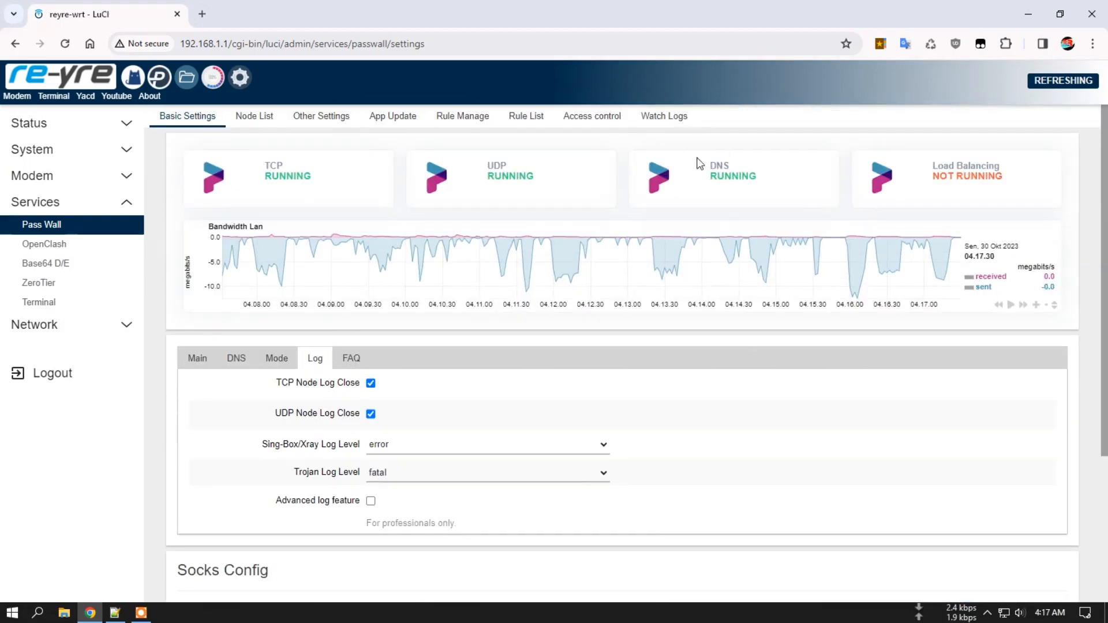
scroll(652, 297, "down", 3)
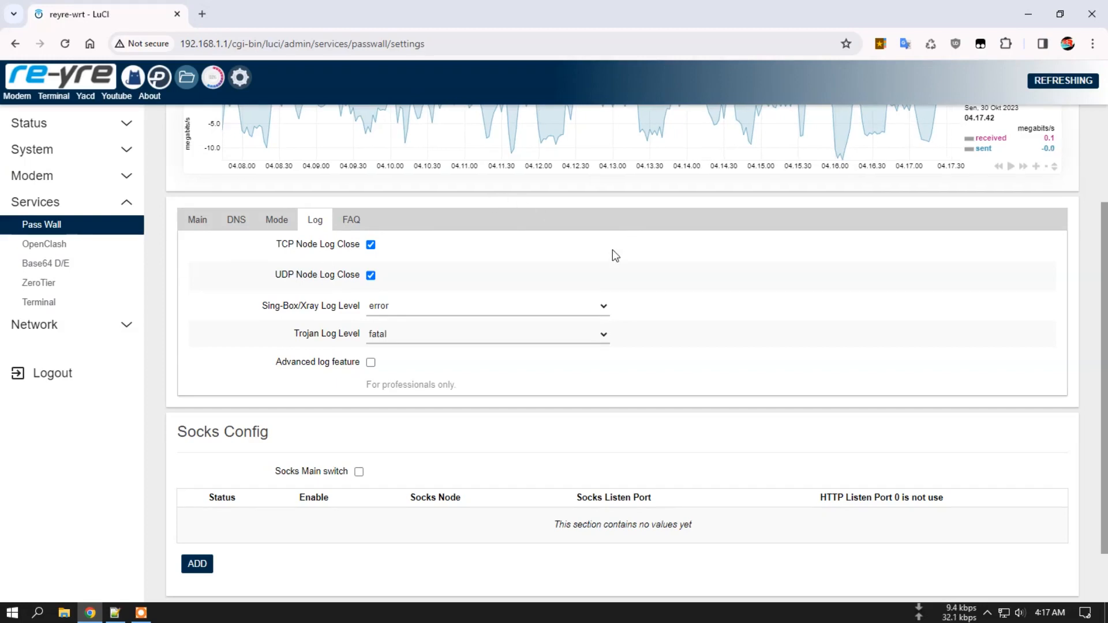
scroll(609, 250, "up", 3)
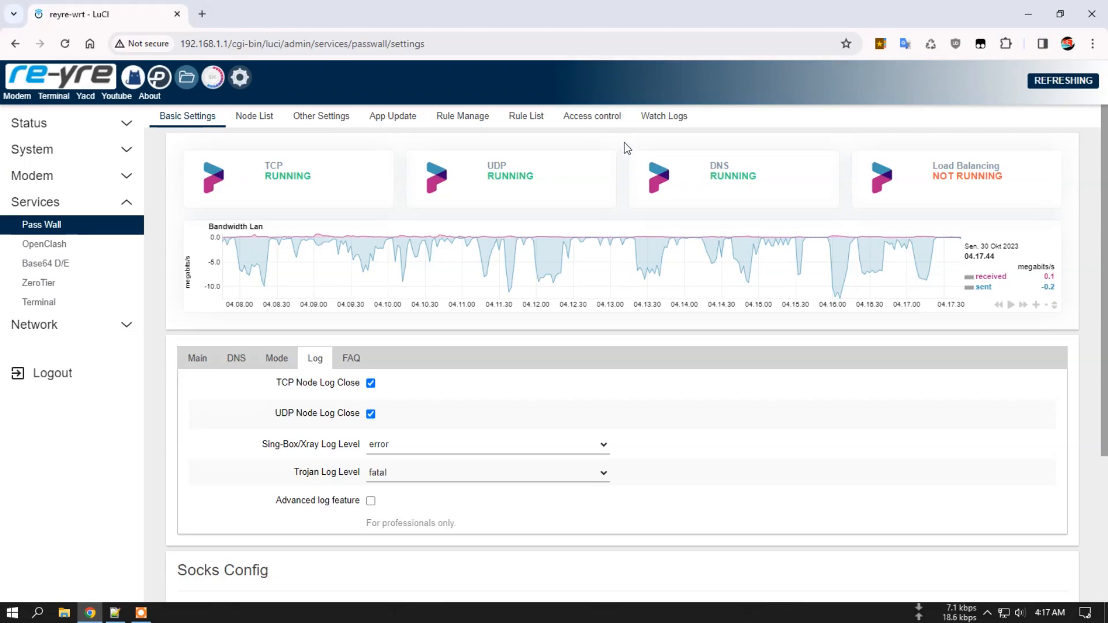
Disable TCP Node Log Close and UDP Node Log Close, and re-enable both.
left_click(371, 383)
left_click(370, 414)
left_click(371, 414)
left_click(371, 383)
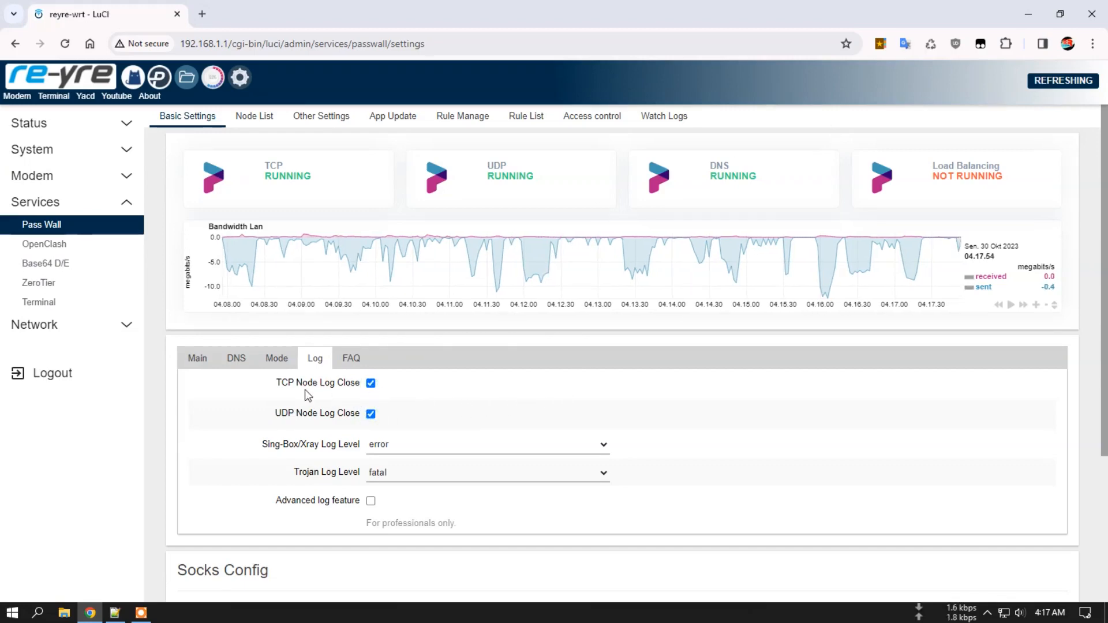
Review the Mode, DNS and Main options of Basic Settings and the Forwarding Settings in Other Settings.
left_click(282, 362)
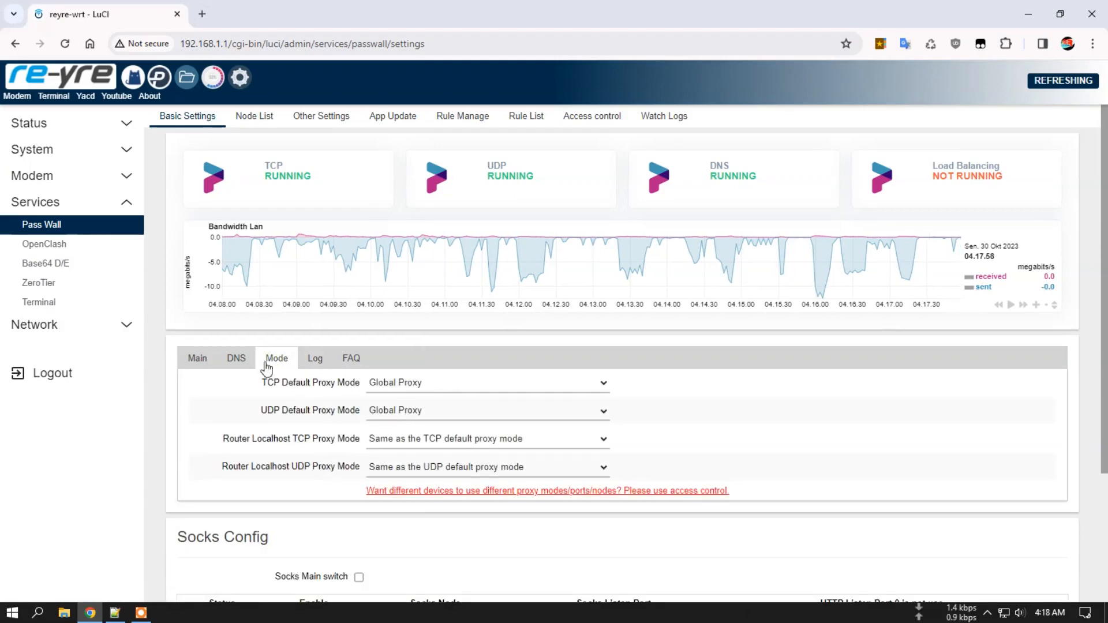
left_click(236, 358)
left_click(205, 358)
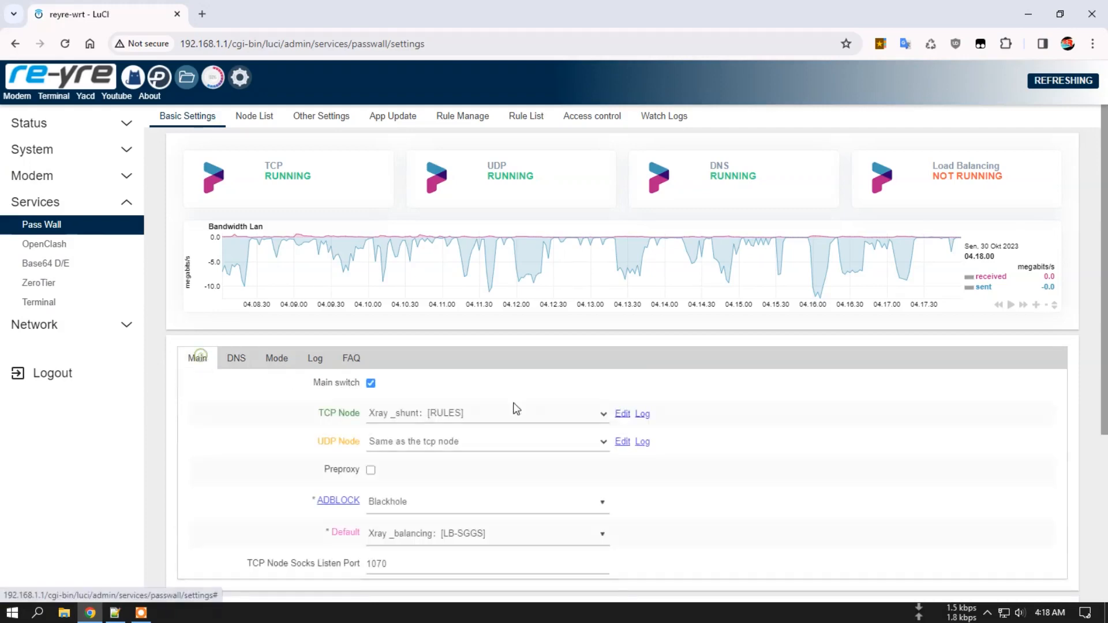
left_click(323, 118)
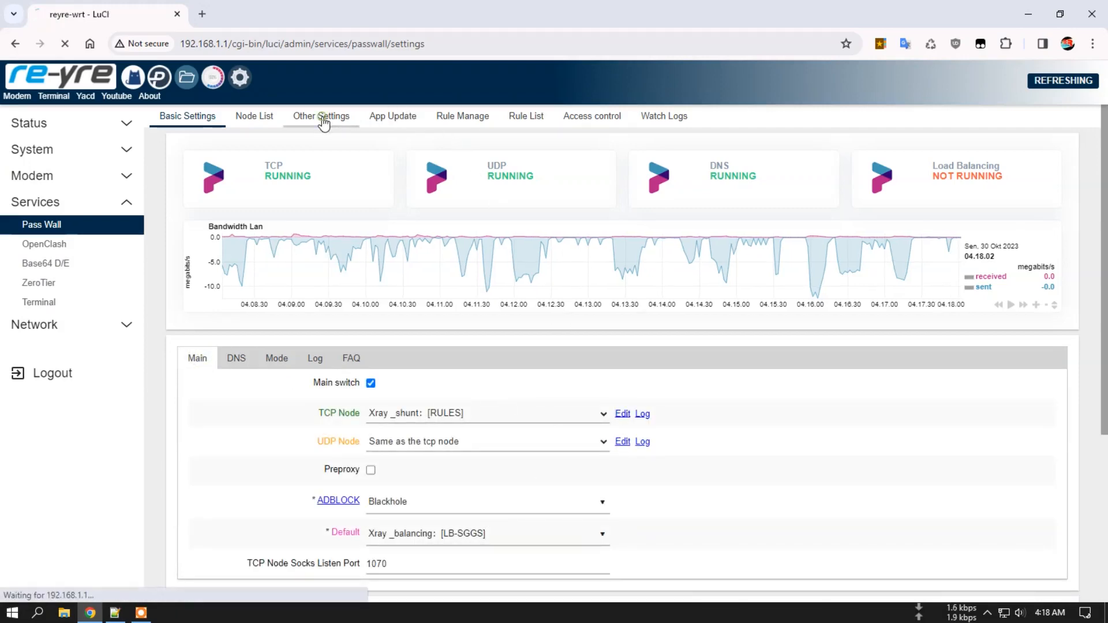
scroll(520, 395, "down", 1)
scroll(520, 395, "down", 2)
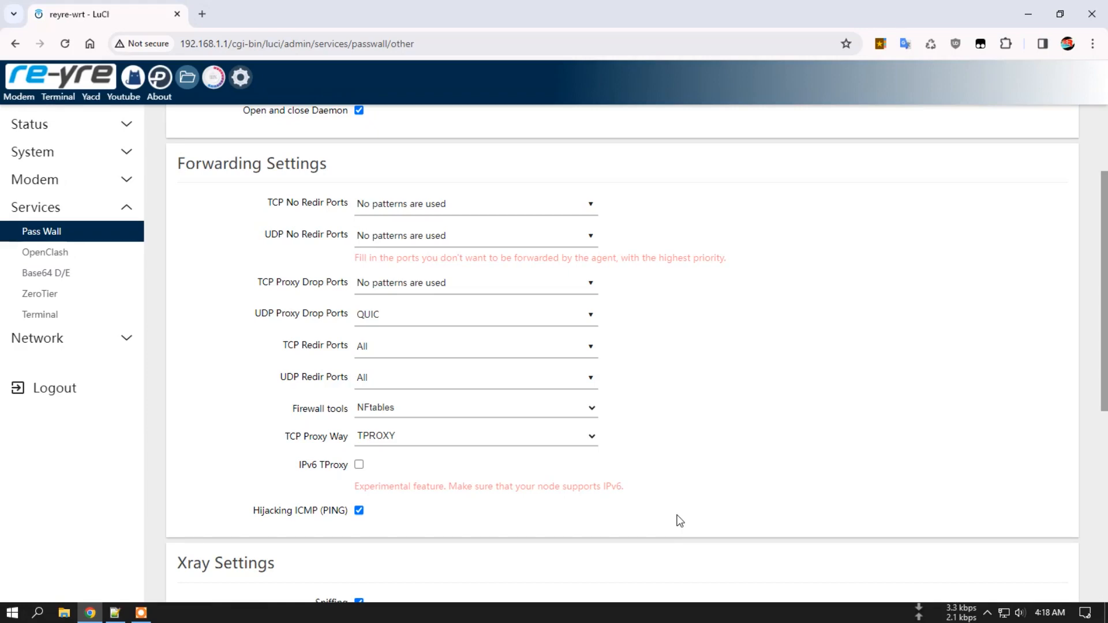
scroll(679, 521, "up", 3)
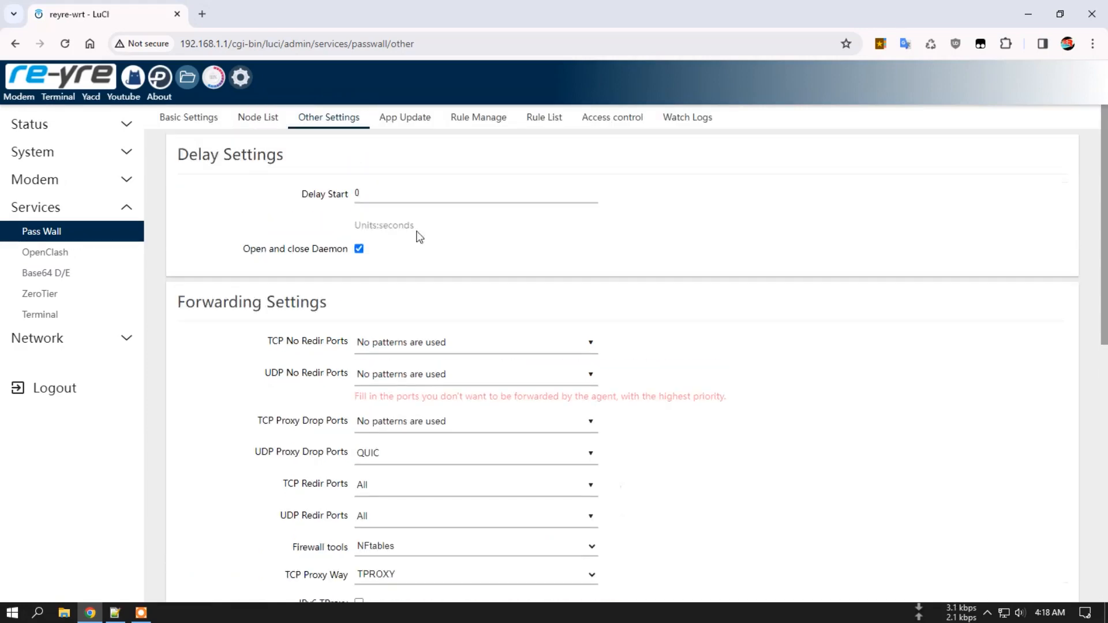
Return to Basic Settings and review its main node options and DNS options.
left_click(171, 118)
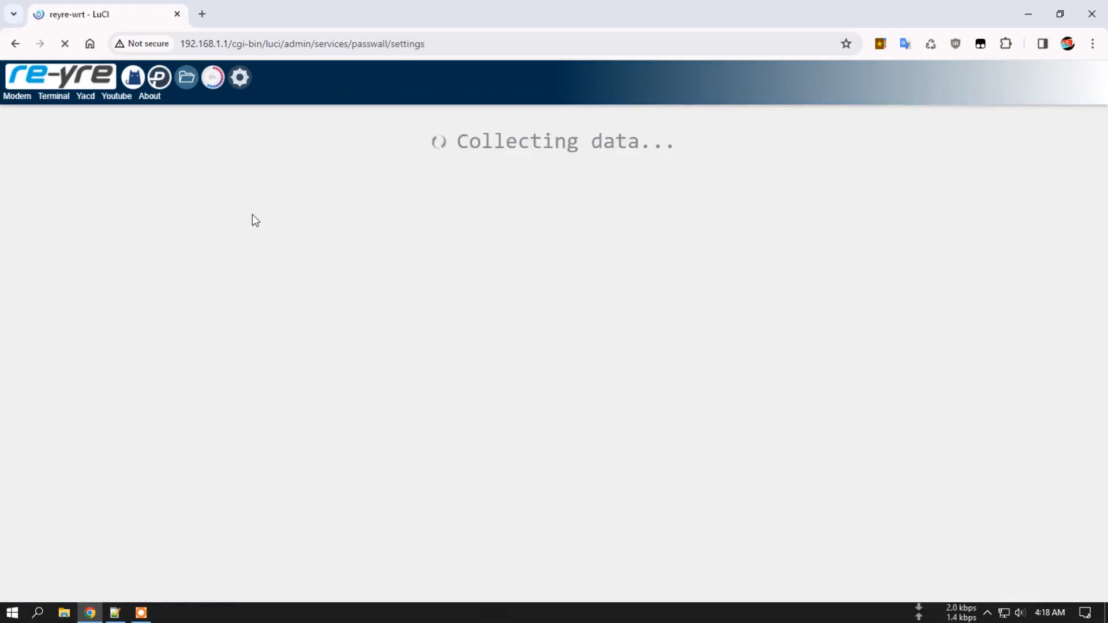
scroll(252, 352, "down", 3)
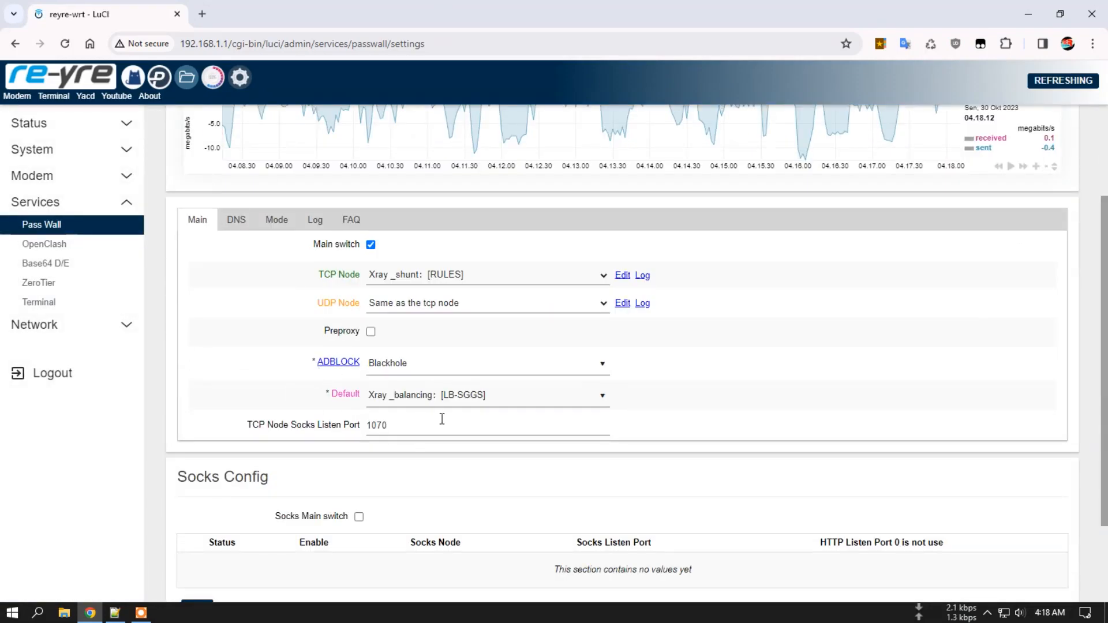
left_click(233, 221)
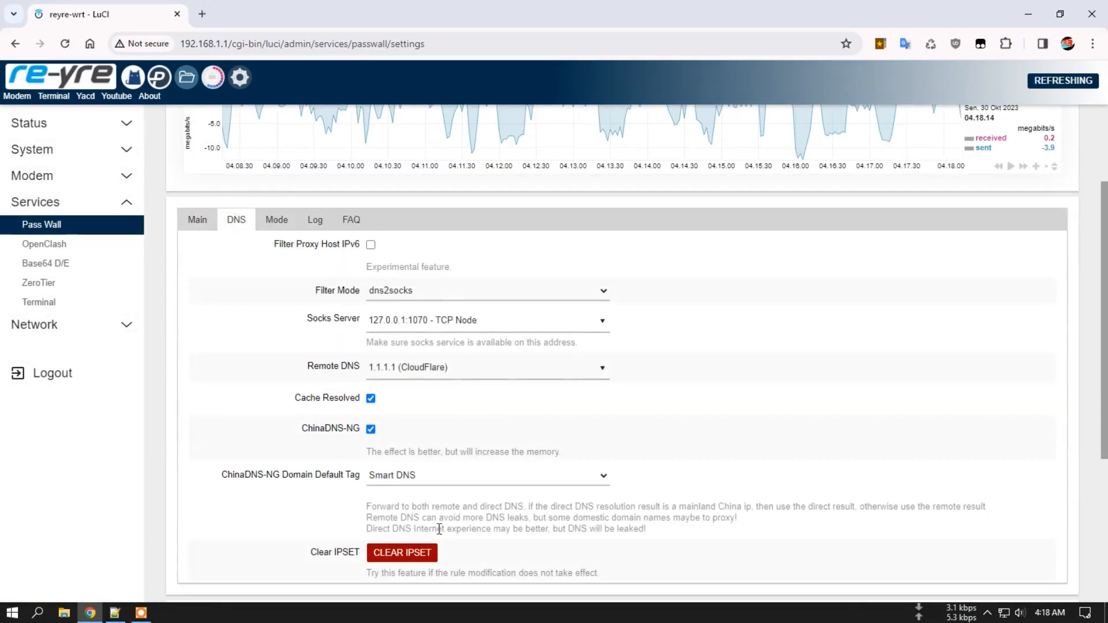
scroll(538, 537, "up", 3)
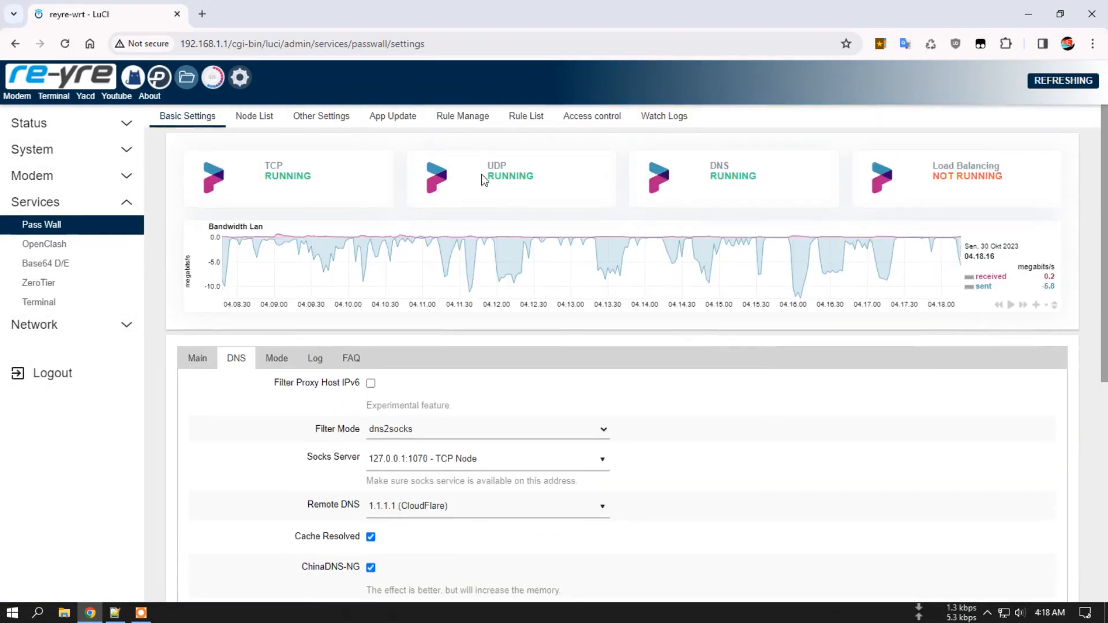
Review the whole Other Settings page once more and return to the Main options of Basic Settings.
left_click(330, 117)
scroll(814, 482, "down", 5)
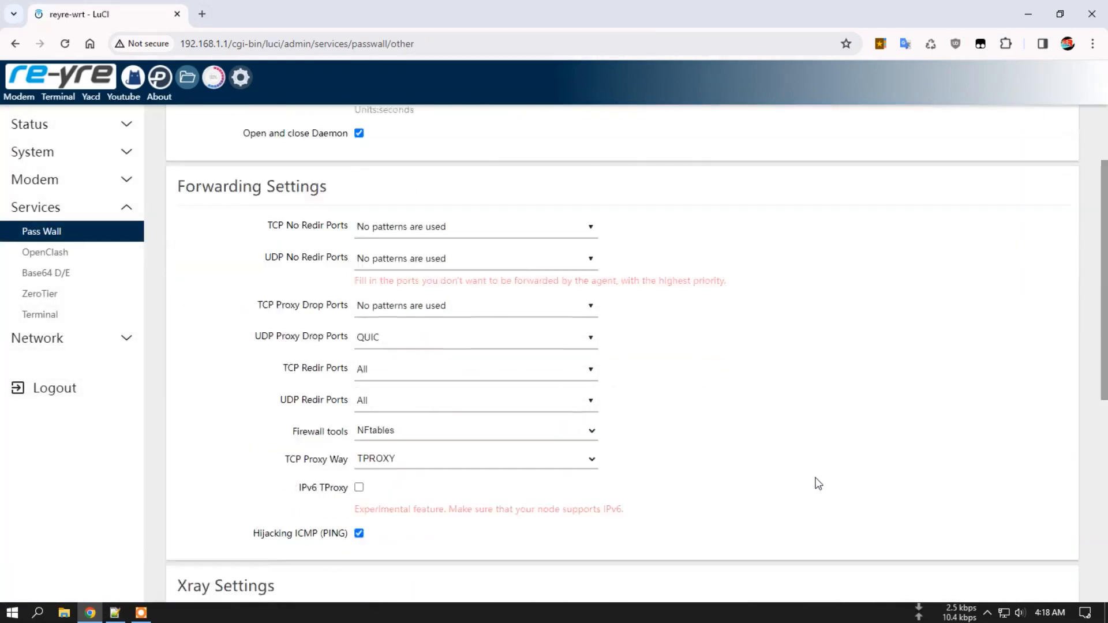
scroll(813, 485, "down", 4)
scroll(807, 492, "up", 8)
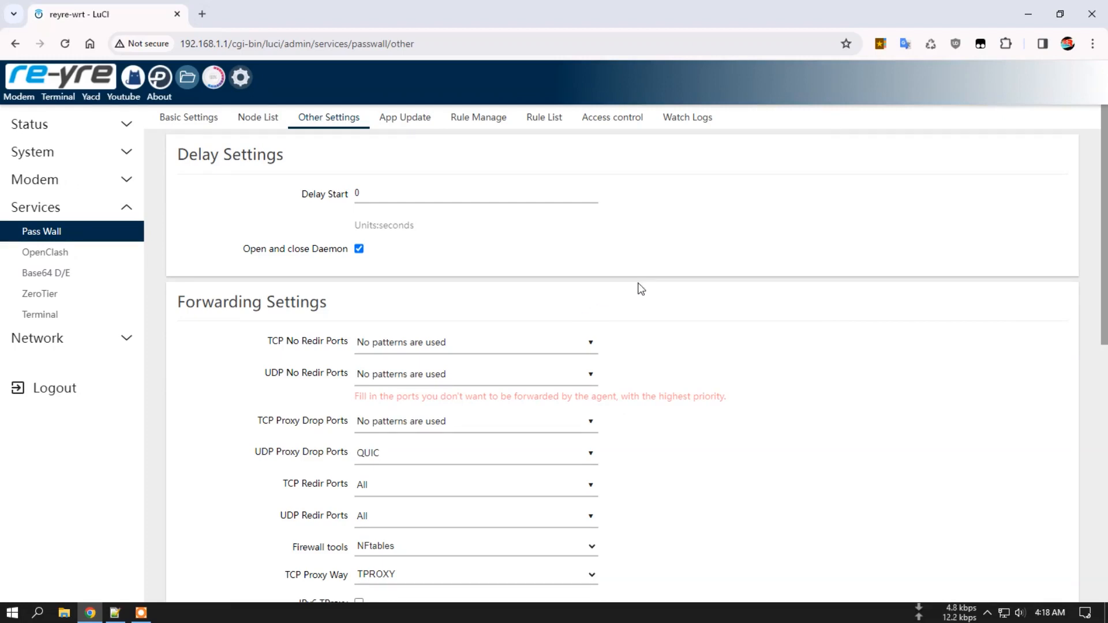
left_click(182, 124)
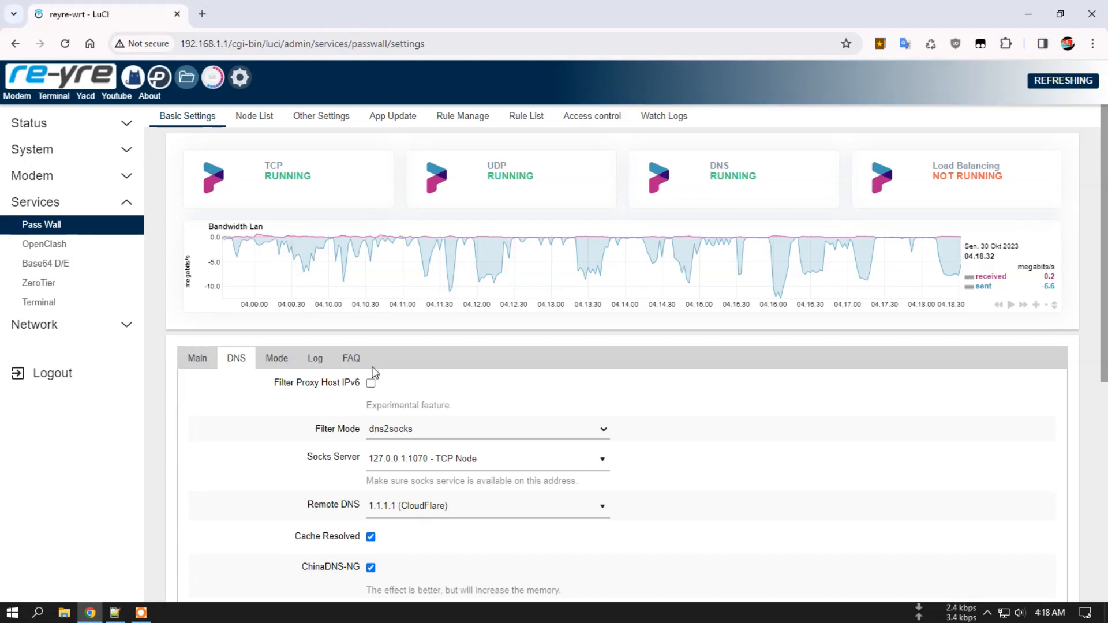
left_click(199, 359)
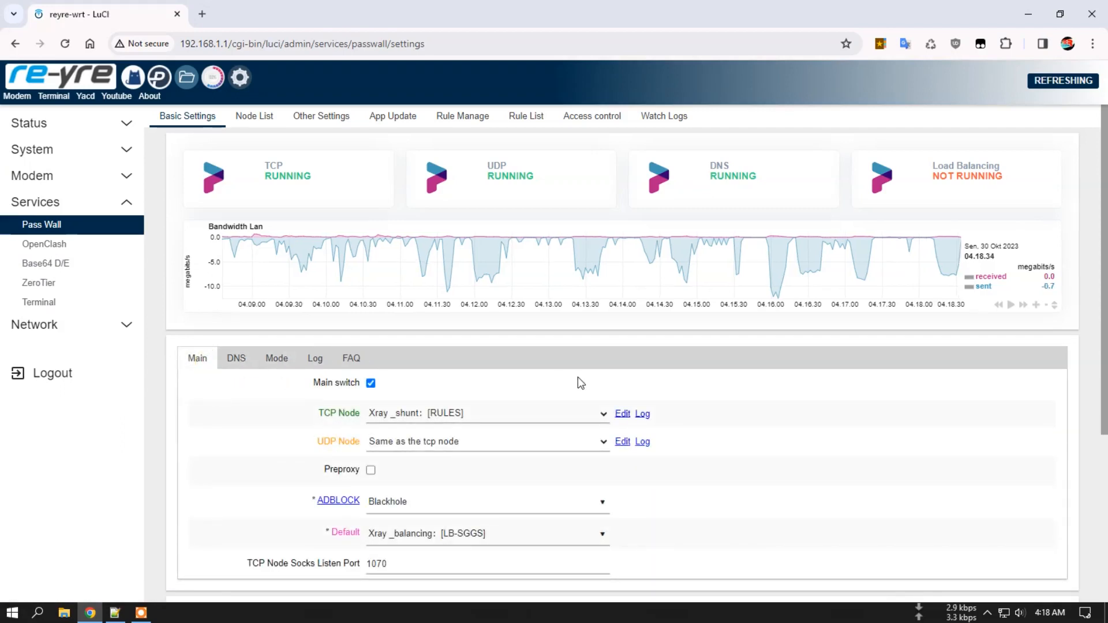